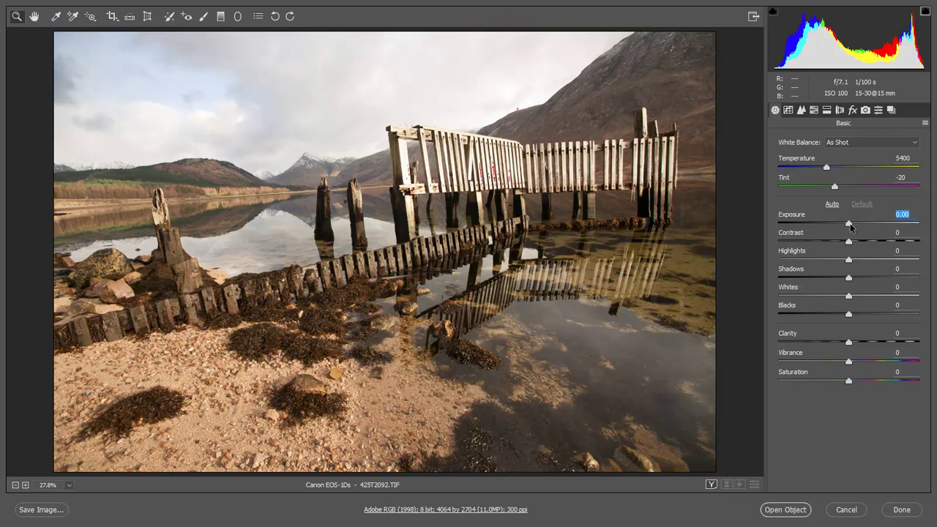
- Try Exposure at +1.25, followed by Whites +56, Shadows -71 and Highlights -58, resetting the sliders to their defaults each time
drag(849, 226, 867, 227)
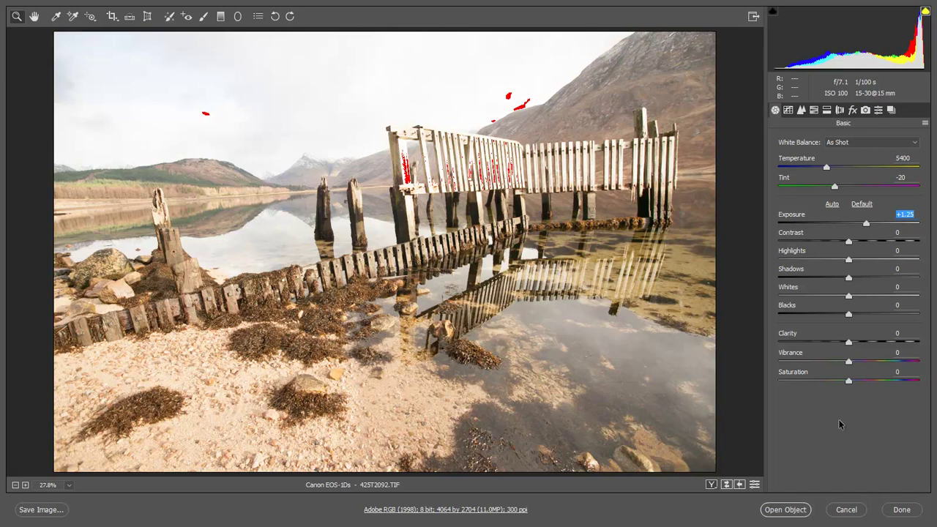
double_click(866, 225)
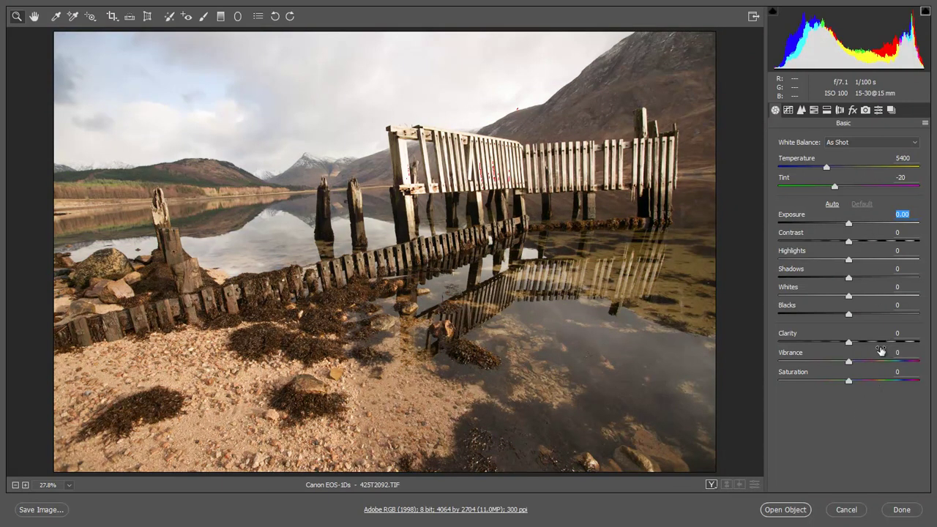
click(886, 296)
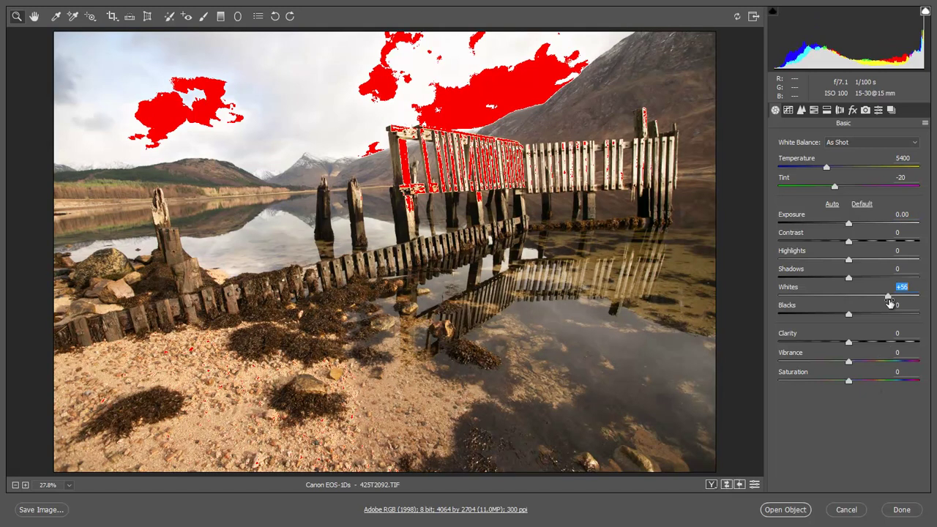
click(798, 278)
click(807, 259)
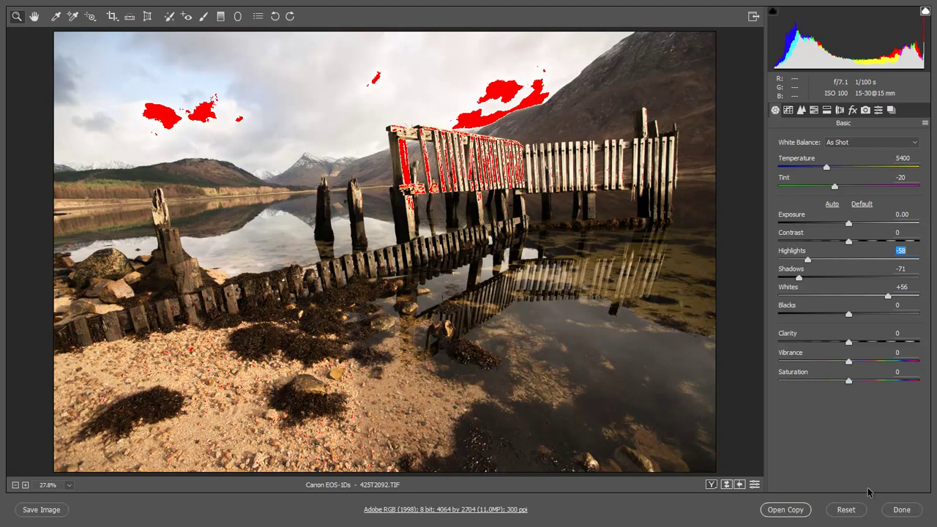
key(alt)
alt+click(846, 511)
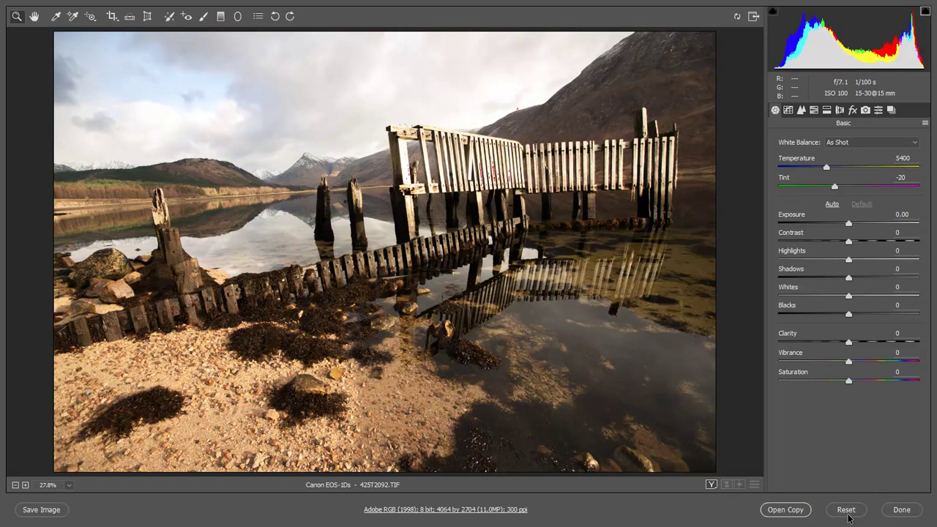
- Try a darker look with Exposure -1.70 and Contrast +49, and reset both sliders to zero
click(925, 123)
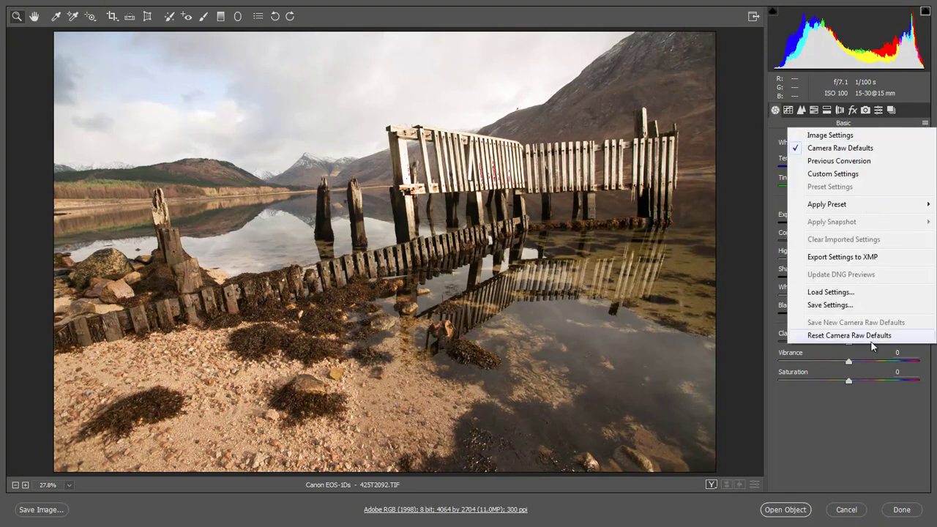
click(843, 413)
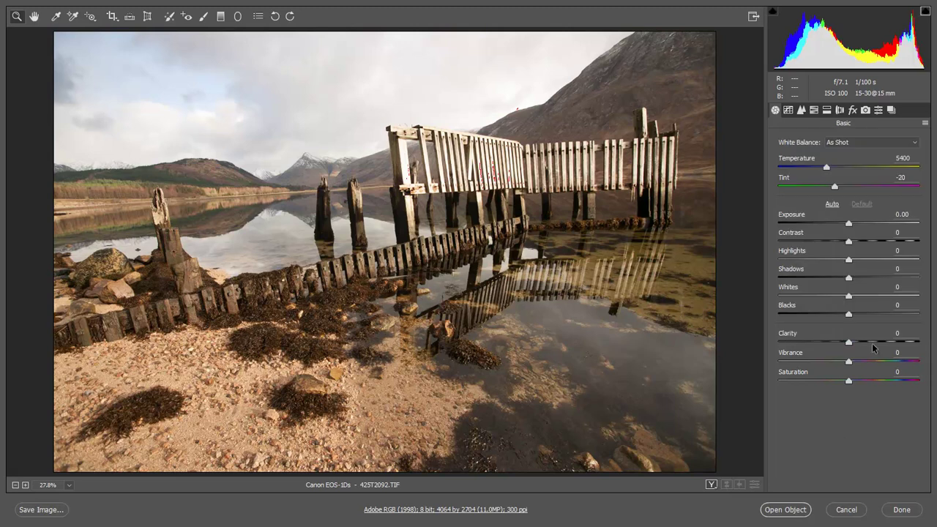
drag(848, 224, 882, 242)
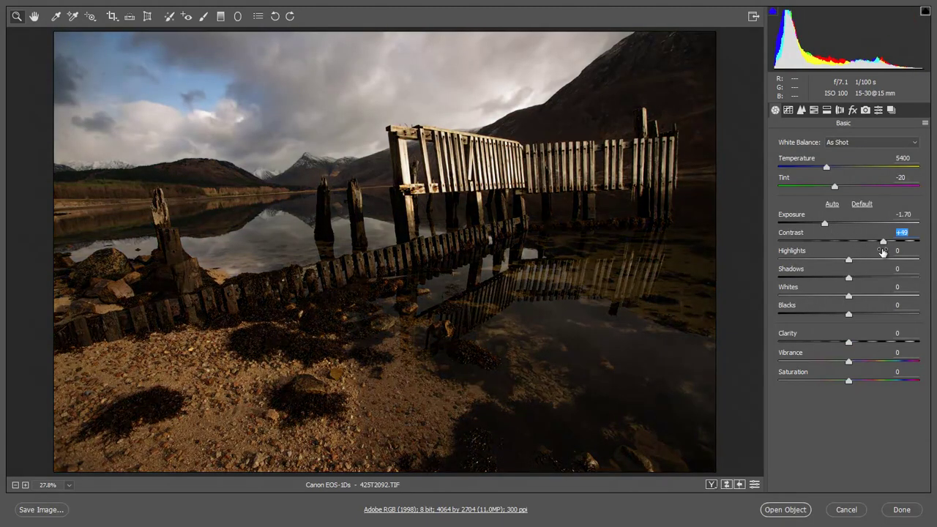
double_click(884, 241)
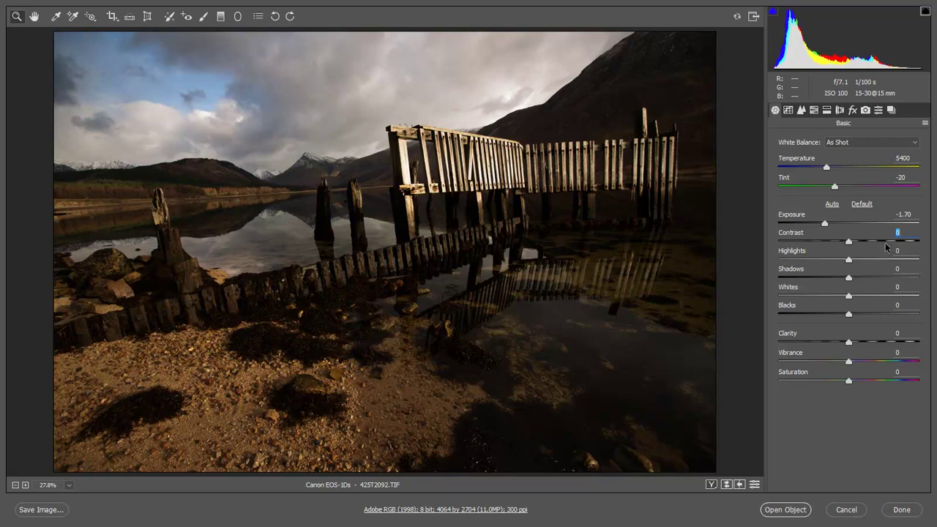
double_click(826, 223)
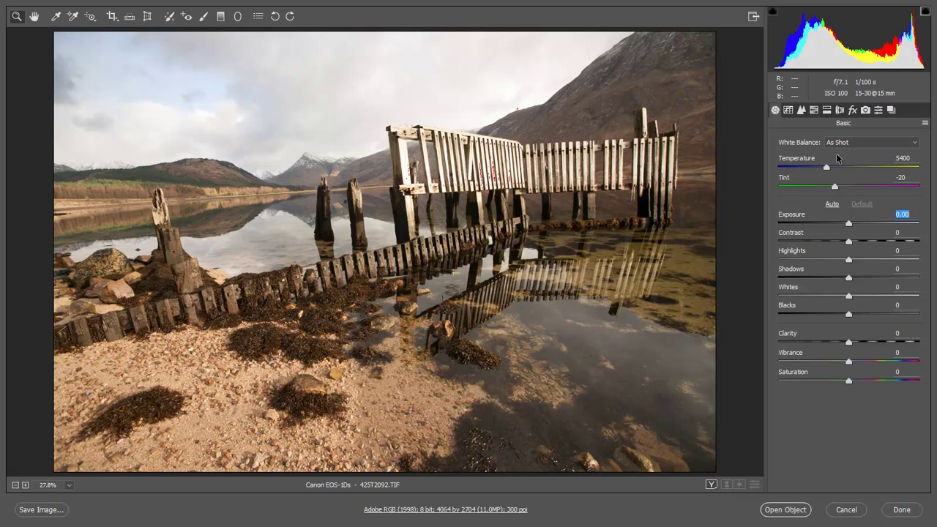
- Enable Remove Chromatic Aberration in the lens corrections and return to the basic adjustments
click(840, 110)
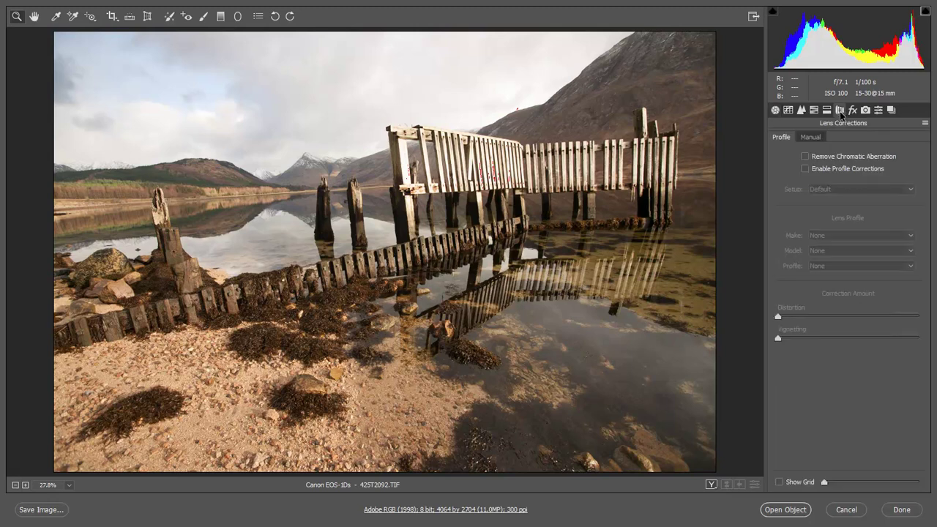
click(805, 157)
click(775, 110)
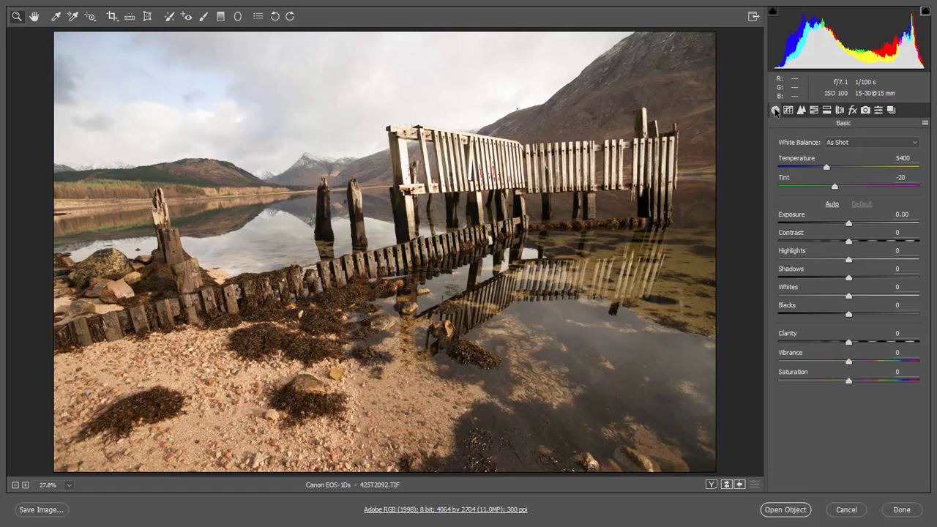
- Turn the photo black and white with Saturation -100 and raise Clarity to +56
drag(850, 384, 771, 382)
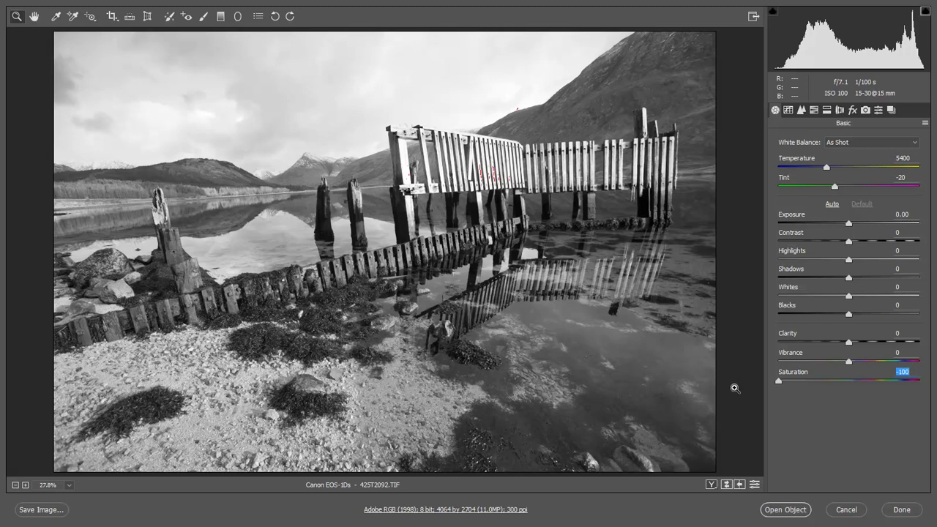
click(884, 341)
drag(887, 347, 887, 349)
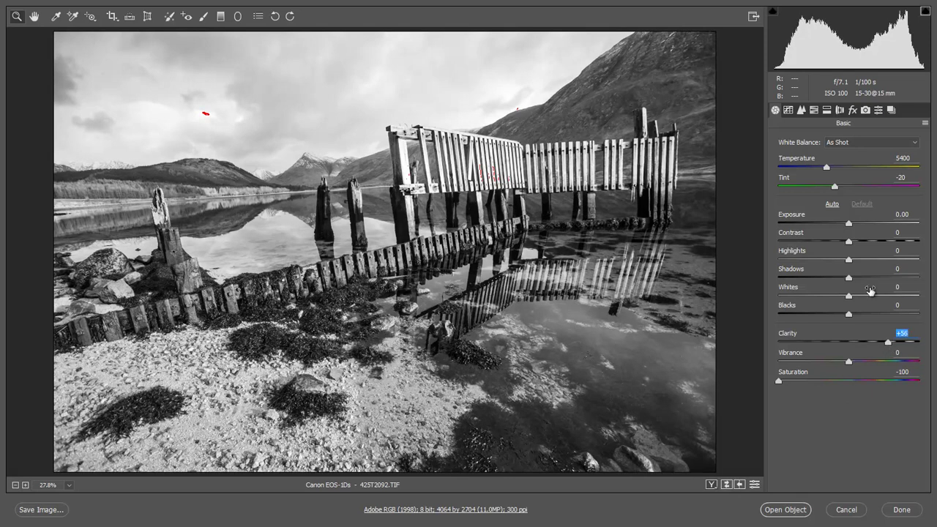
- Adjust the tones to Exposure -1.15, Shadows +56, Blacks -26 and Whites +11
mouse_move(848, 224)
mouse_down()
mouse_move(814, 227)
mouse_move(833, 233)
mouse_up()
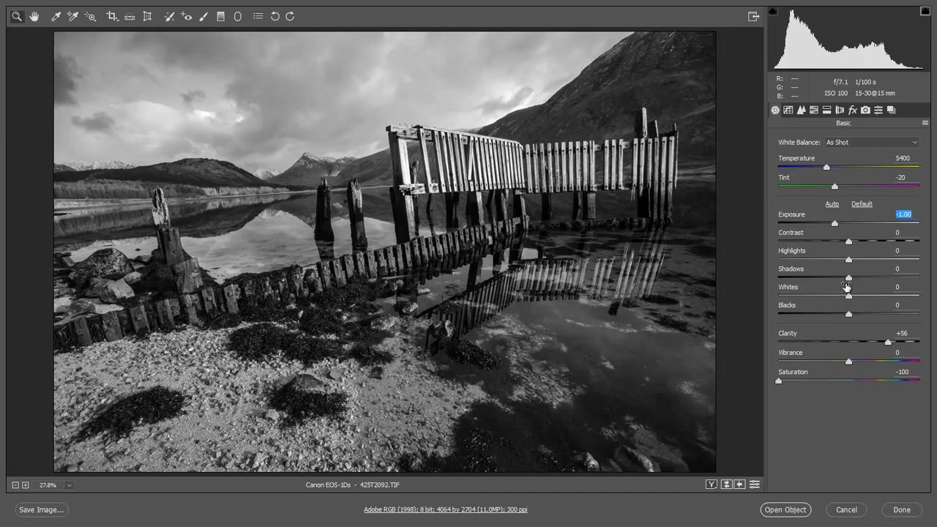
drag(872, 277, 888, 282)
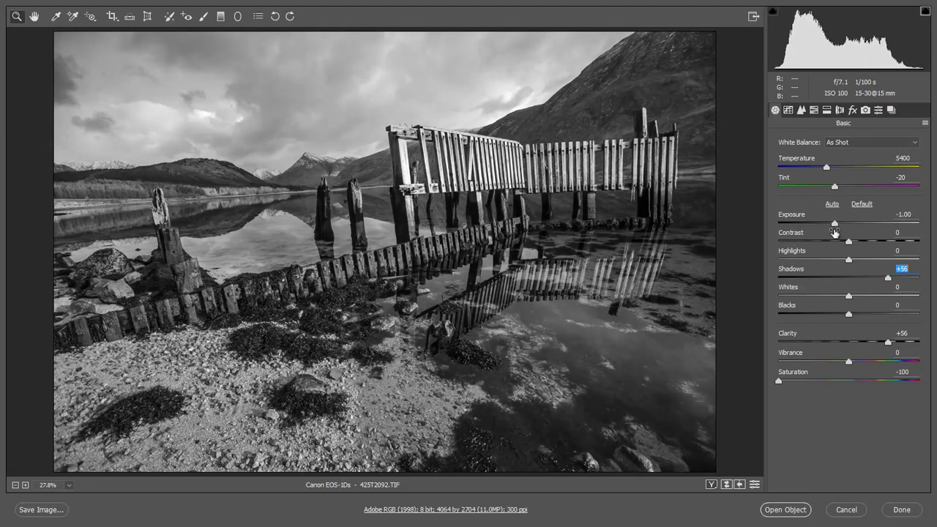
click(833, 224)
drag(834, 225, 832, 225)
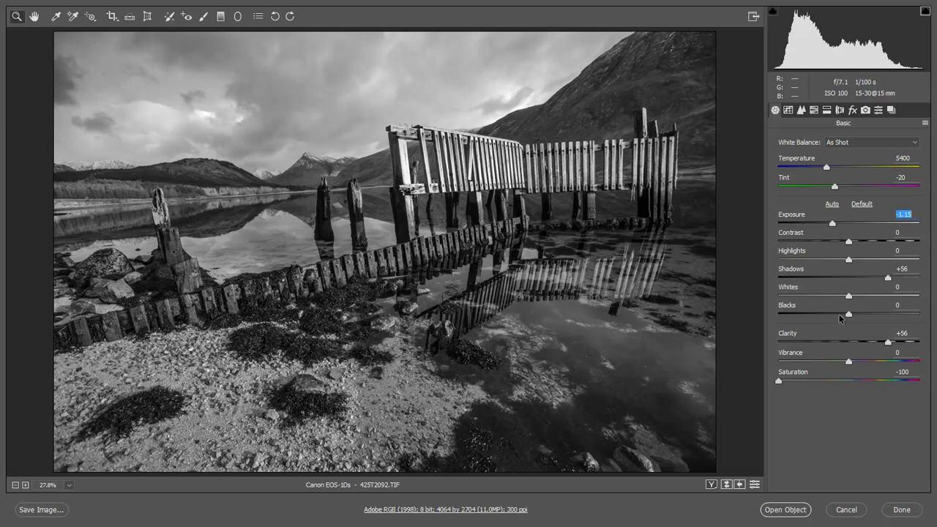
drag(841, 315, 856, 300)
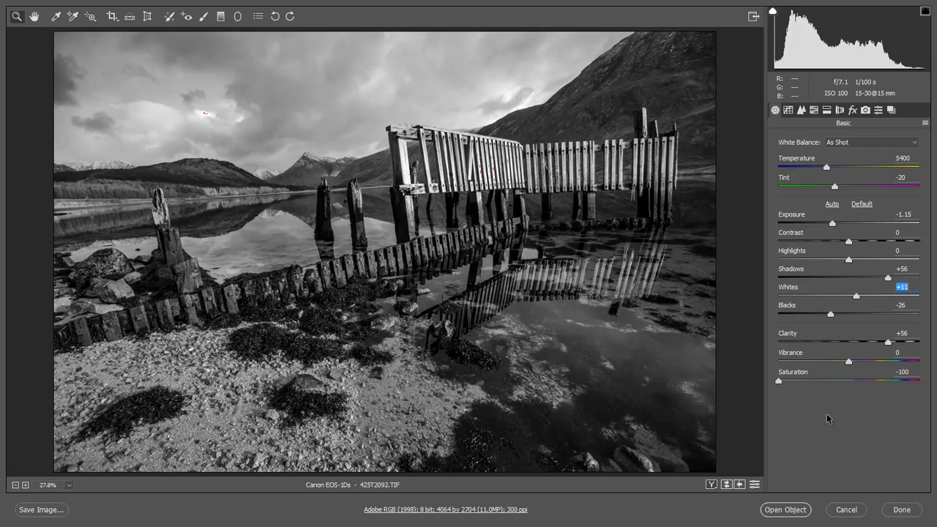
- Refine Exposure to -0.65 and Clarity to +72, and open the photo in Photoshop as a smart object
key(shift+Tab)
key(shift+Tab)
key(shift+Tab)
key(shift+Tab)
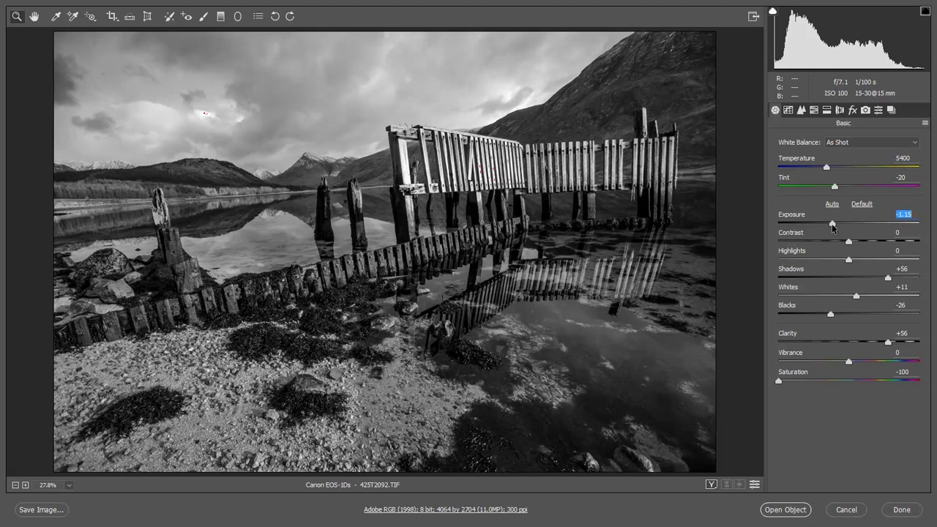
drag(830, 227, 840, 229)
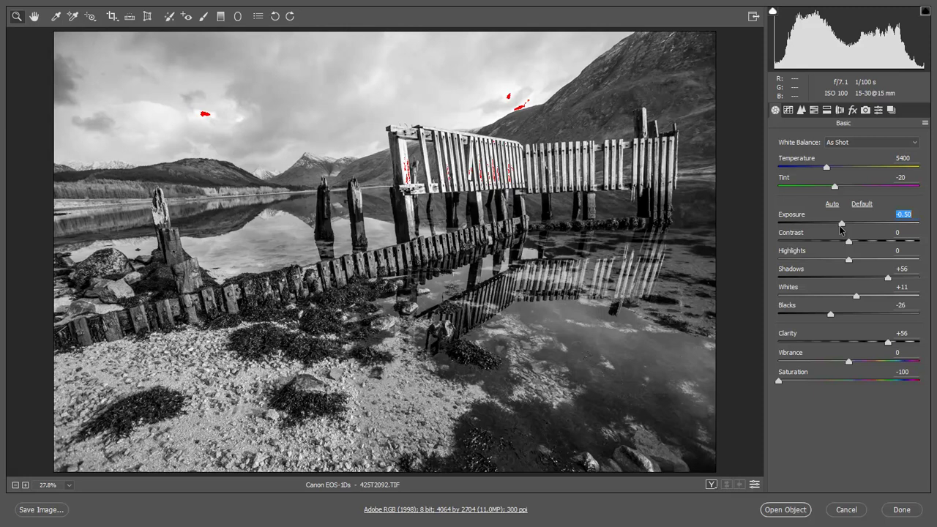
drag(841, 228, 839, 230)
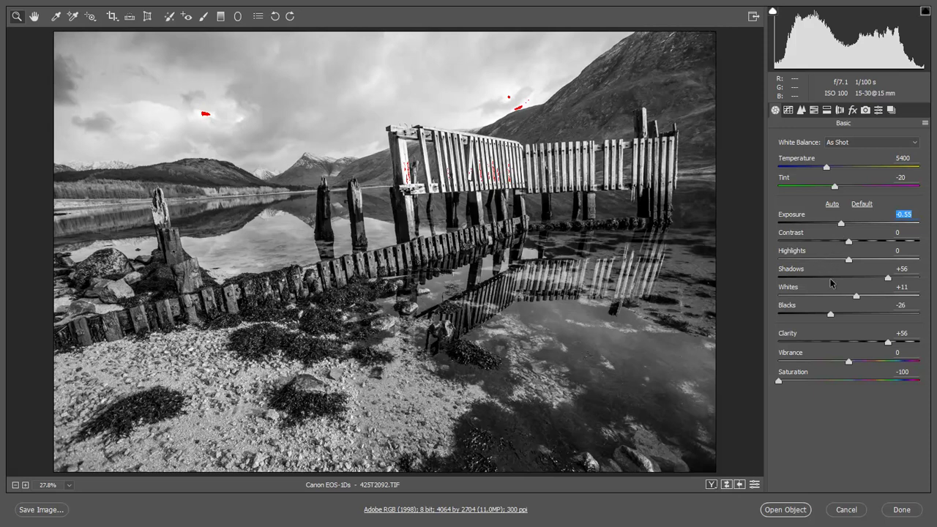
drag(894, 345, 899, 346)
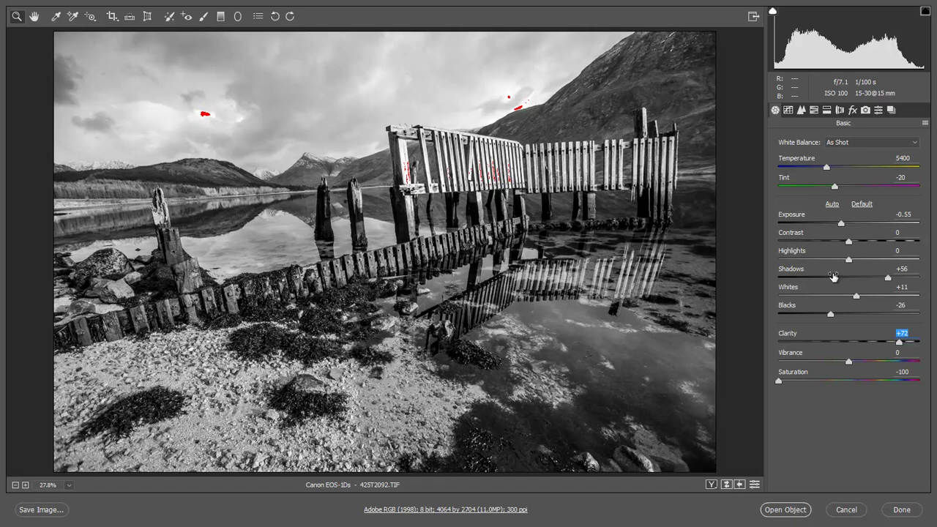
click(841, 223)
drag(840, 225, 840, 226)
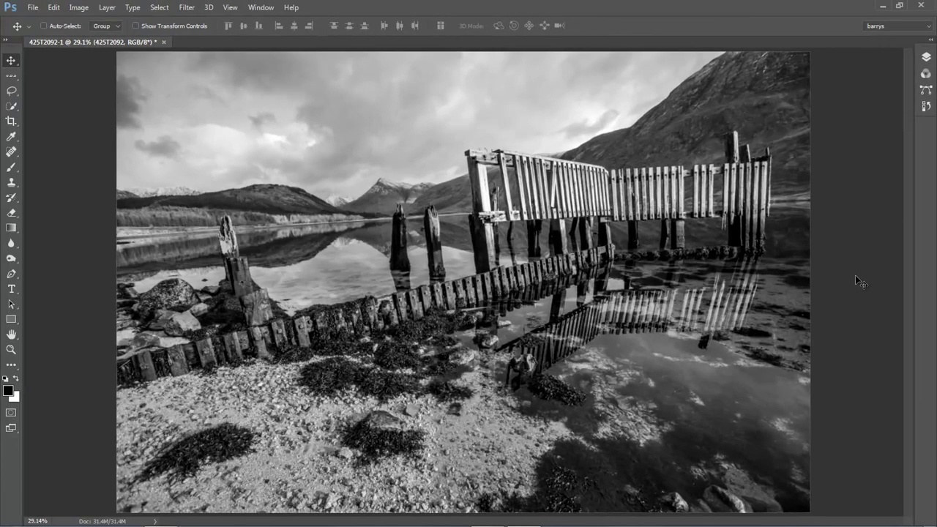
- Create an independent copy of the 425T2092 layer with New Smart Object via Copy
click(924, 60)
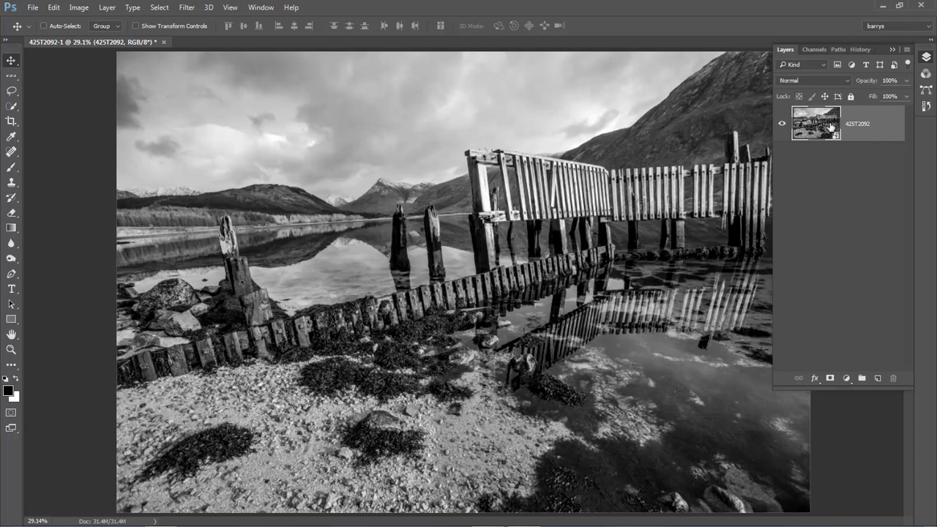
right_click(884, 123)
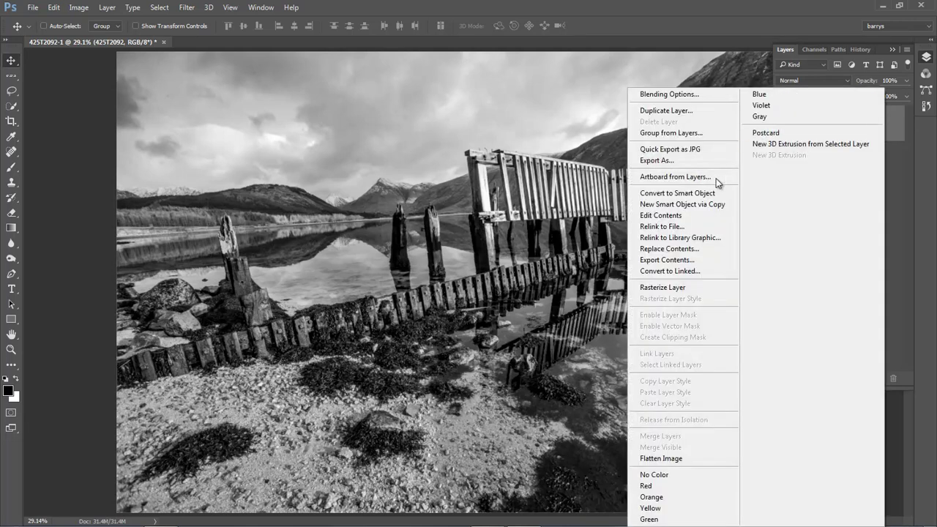
click(708, 212)
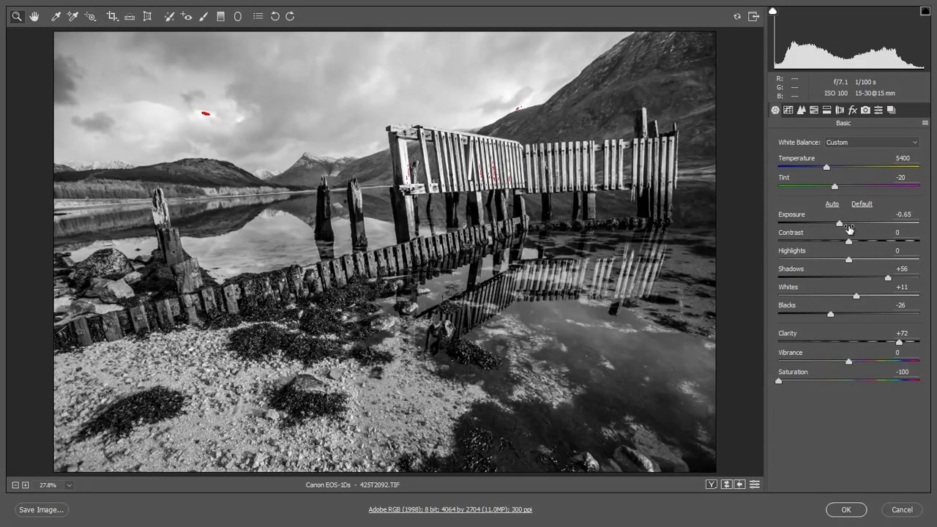
- Try Highlights at -53 in the raw settings of the original 425T2092 smart object and reset it to 0
click(841, 225)
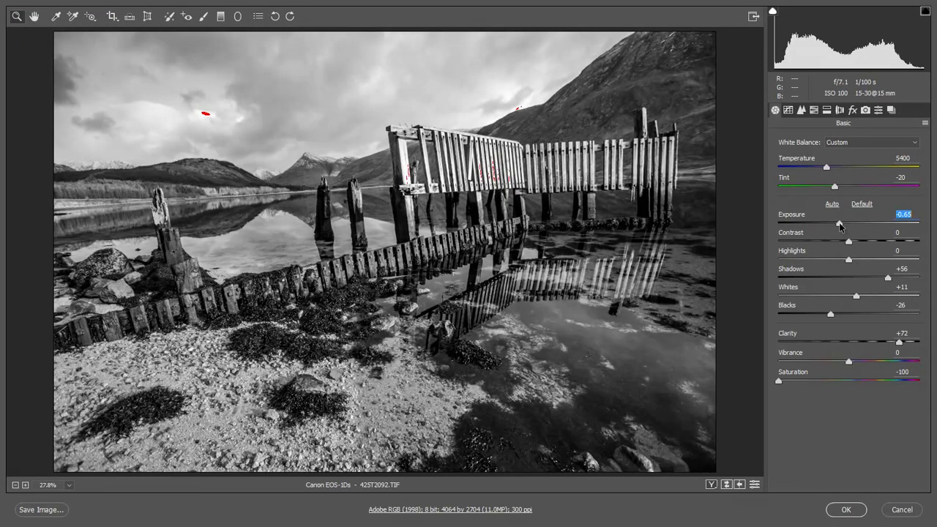
click(811, 261)
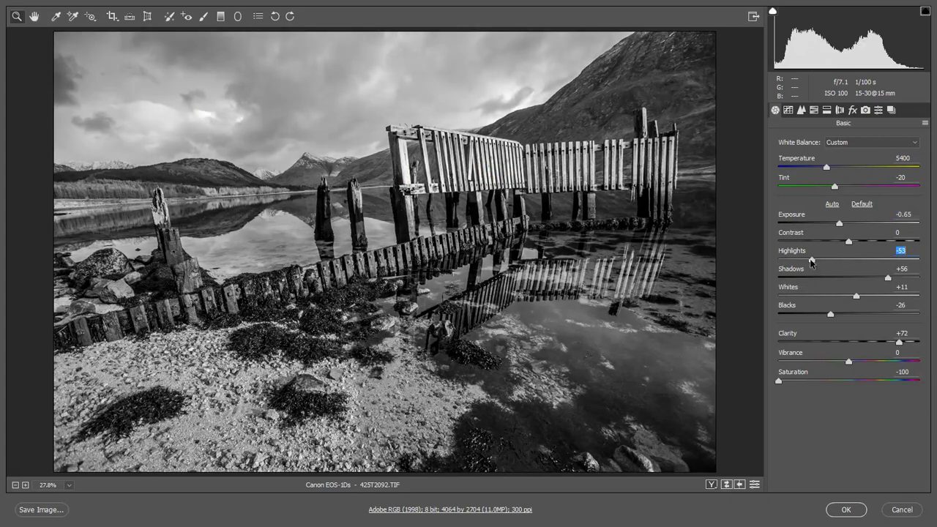
double_click(811, 260)
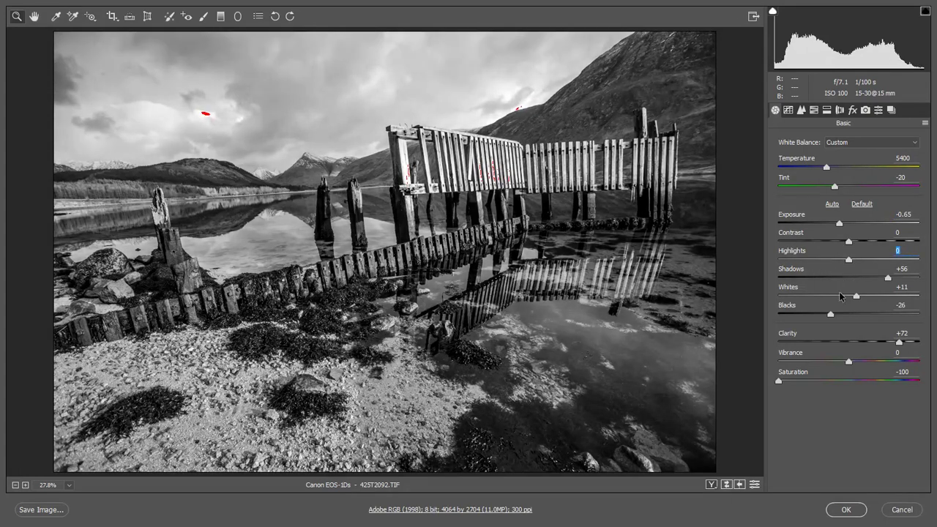
- Darken the original 425T2092 smart object with Whites -48 and Exposure -1.90, and apply the raw settings
drag(855, 297, 815, 296)
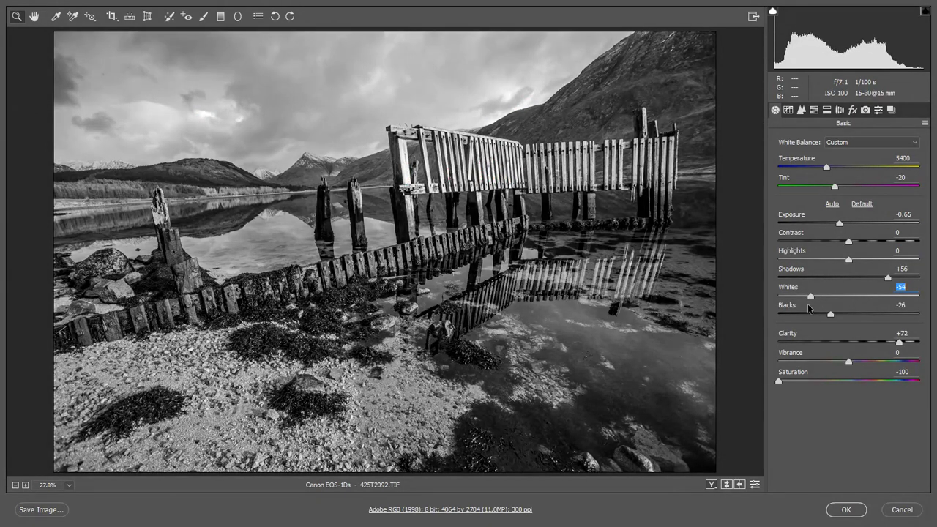
drag(837, 223, 821, 225)
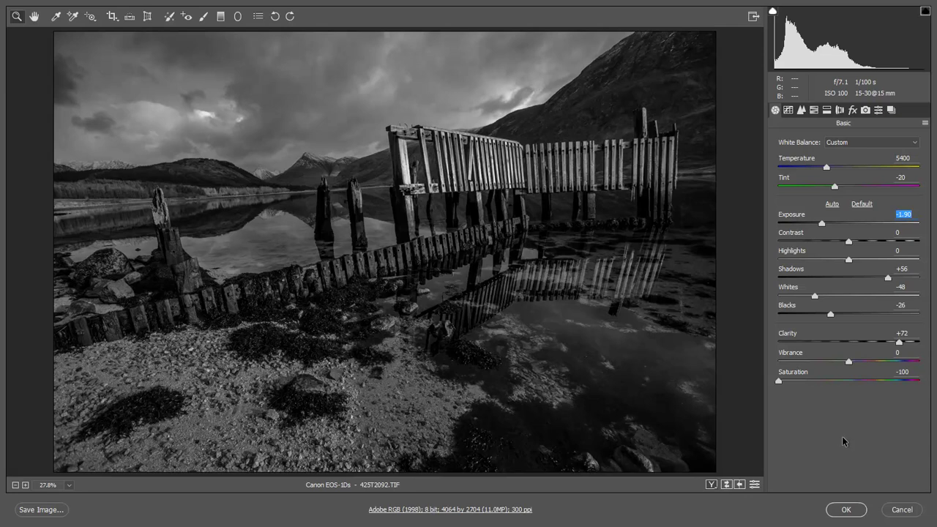
click(845, 510)
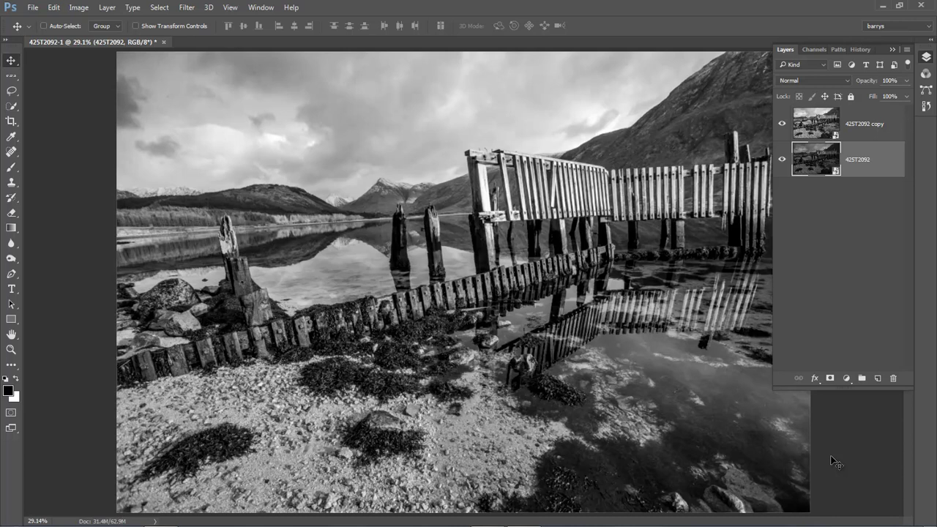
- Add a layer mask to the 425T2092 copy layer and briefly hide that layer to compare it with the one below
click(834, 463)
click(926, 56)
key(ctrl+j)
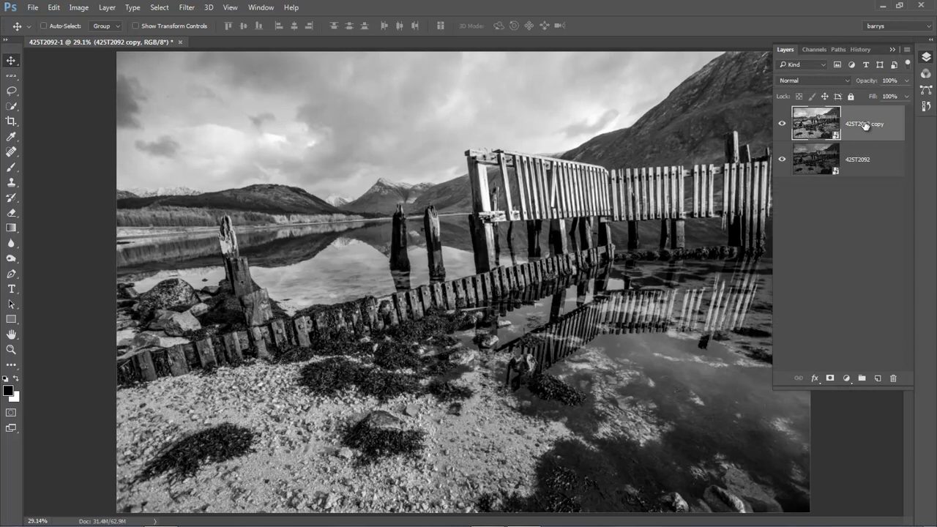
click(830, 378)
click(781, 127)
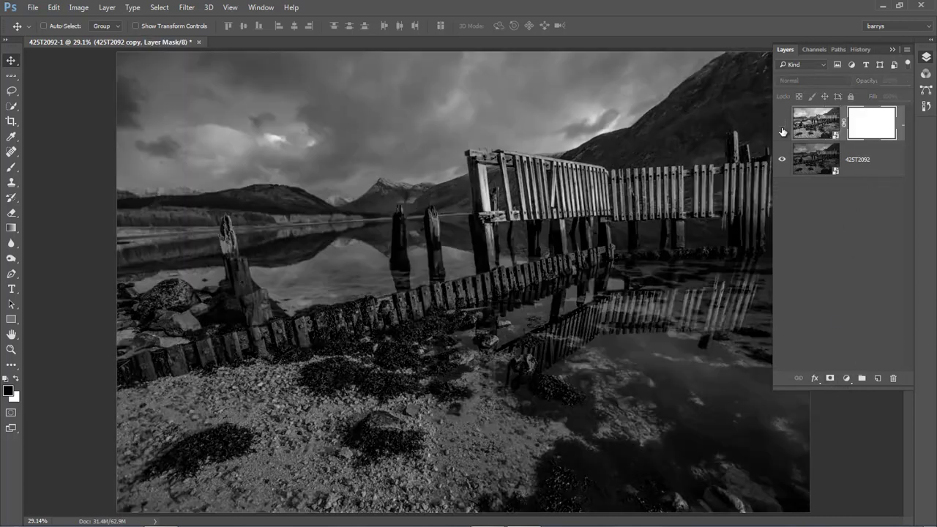
click(781, 124)
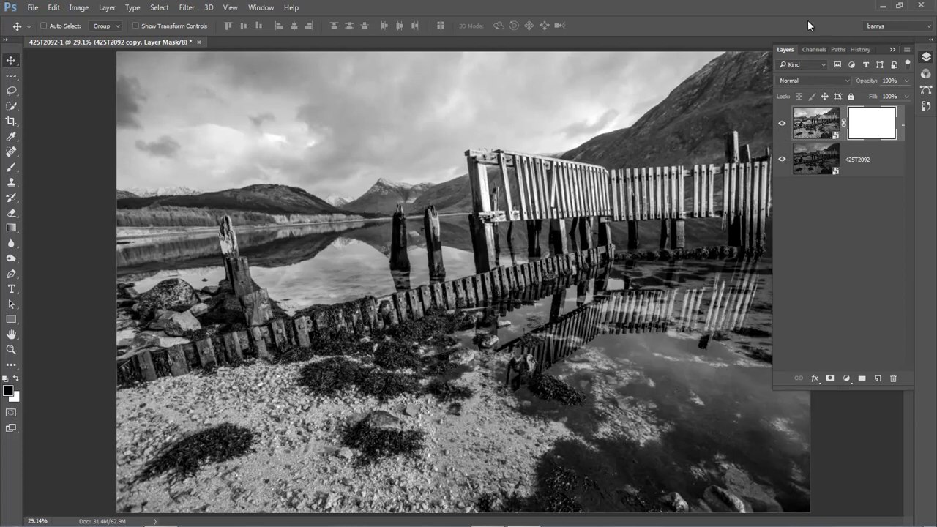
- Activate the Brush tool, load the Basic Brushes set in place of the current brushes, and choose the soft 17 px brush
key(F7)
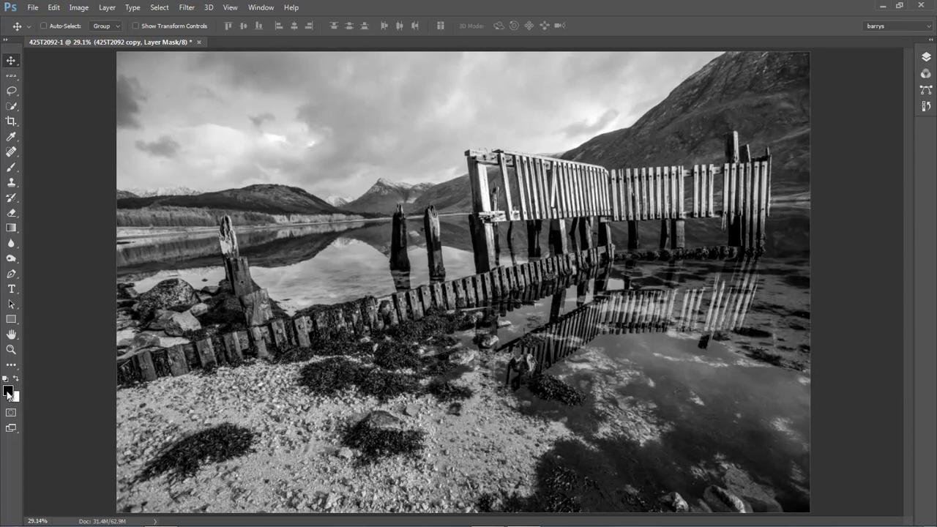
click(11, 166)
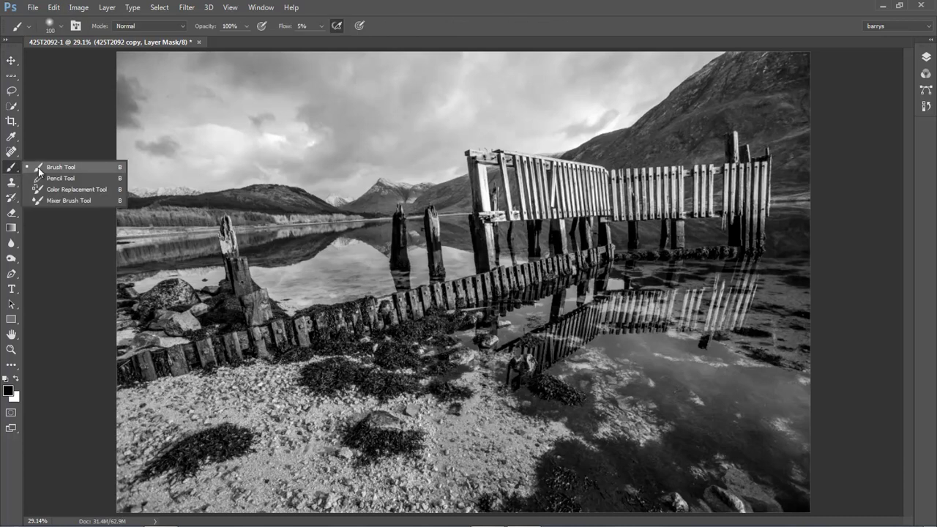
click(39, 168)
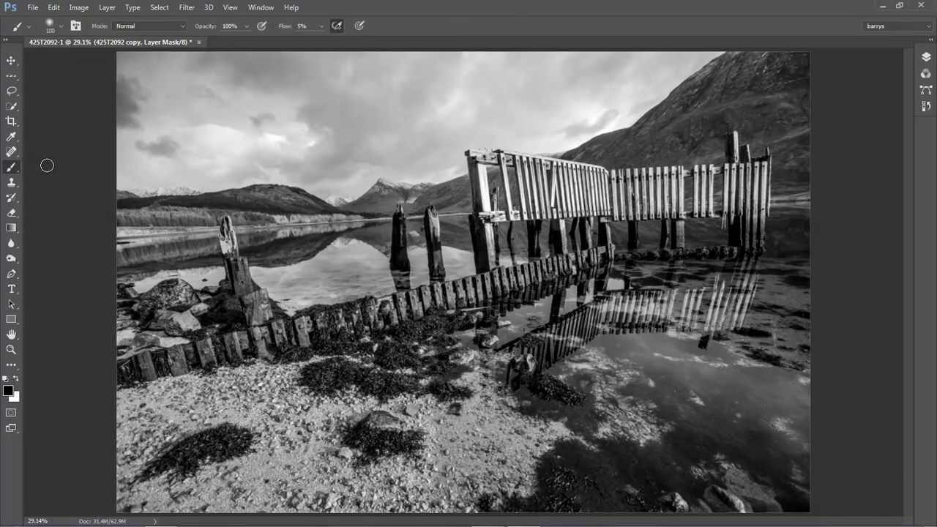
click(61, 27)
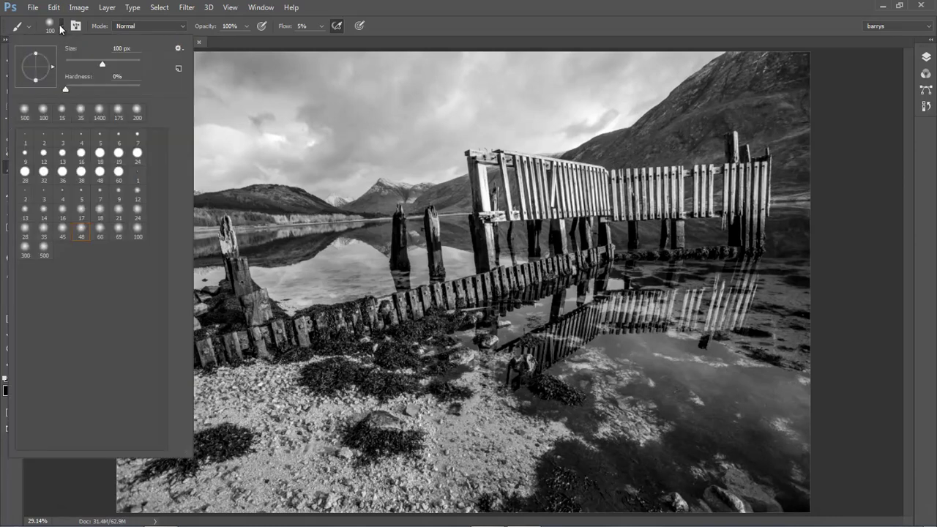
click(181, 49)
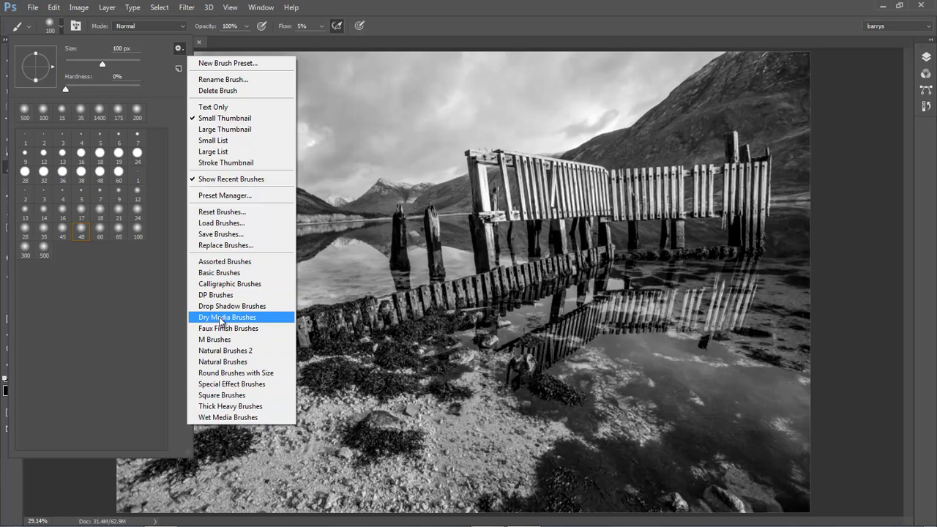
click(226, 275)
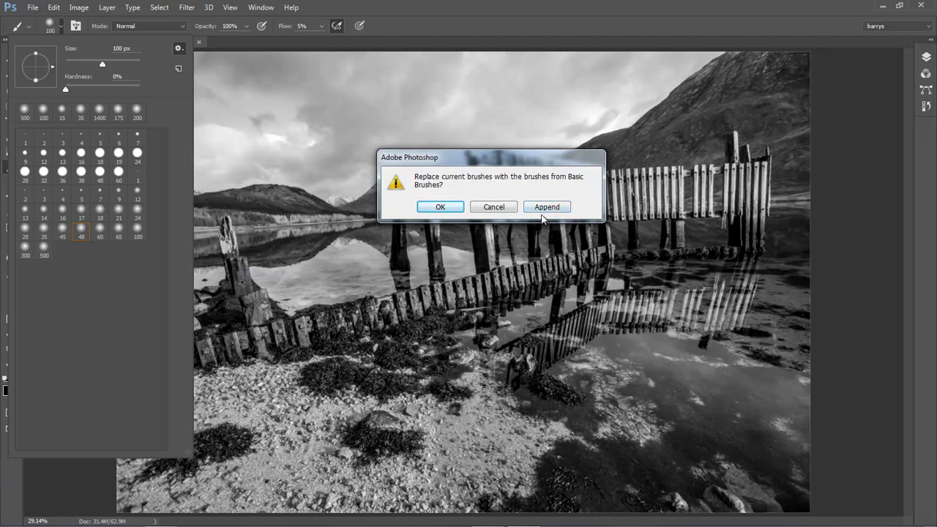
click(439, 208)
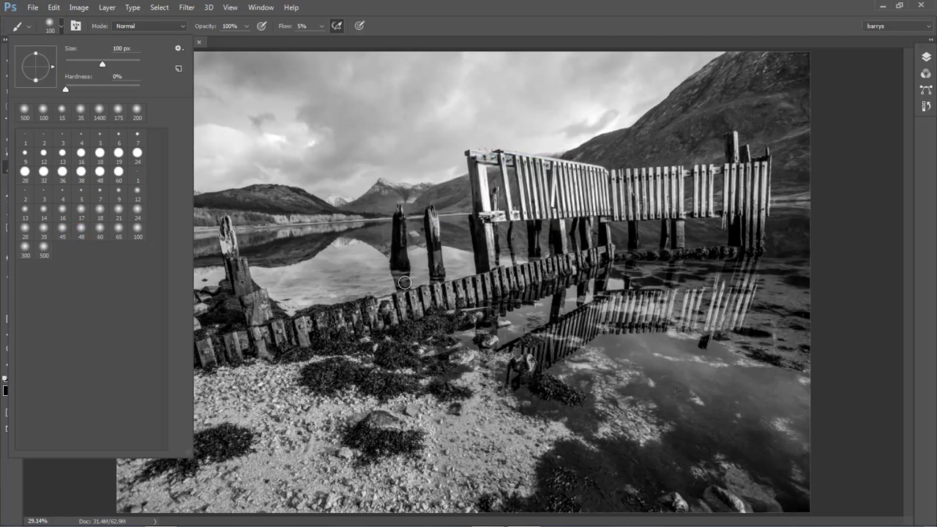
click(80, 214)
click(436, 23)
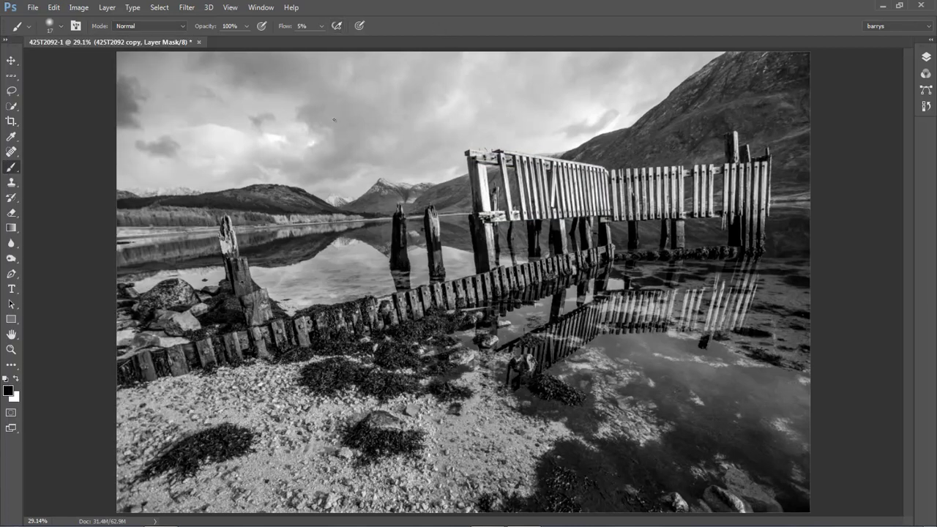
- Paint black on the copy layer's mask over the shingle foreground with a 600 px soft brush, airbrush build-up and 10% flow
key(bracketright)
key(bracketright)
key(bracketright)
key(bracketright)
key(bracketright)
key(bracketright)
key(bracketright)
key(bracketright)
key(bracketright)
key(bracketright)
key(bracketright)
key(bracketright)
key(bracketright)
click(337, 26)
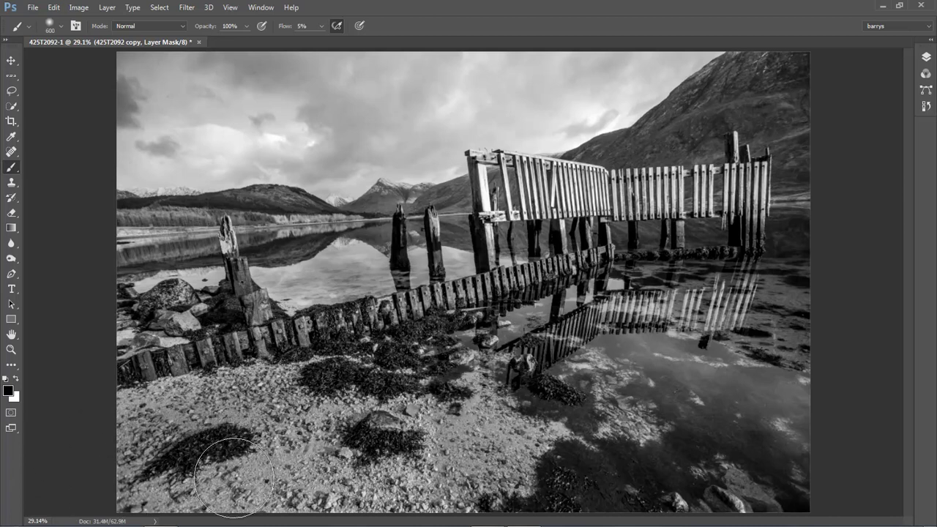
drag(270, 416, 281, 406)
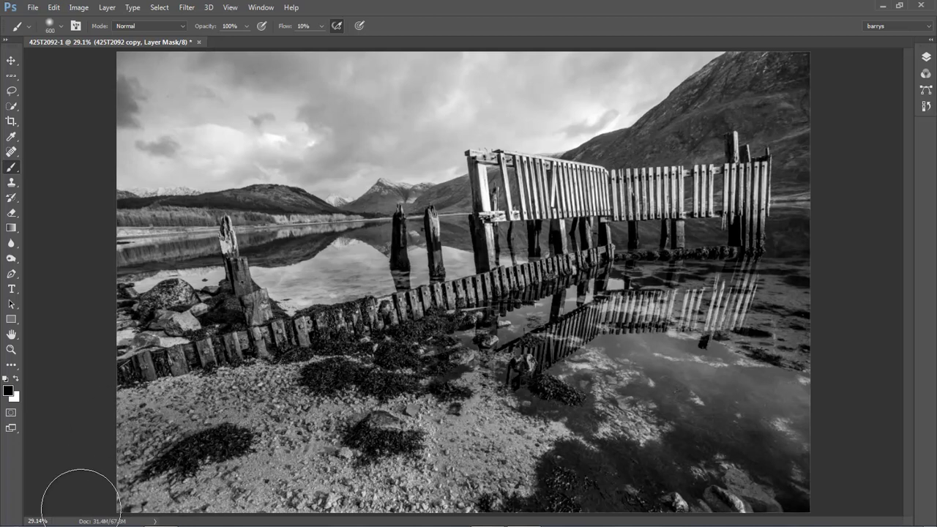
mouse_move(244, 477)
mouse_down()
mouse_move(472, 490)
mouse_move(361, 499)
mouse_move(427, 471)
mouse_move(505, 402)
mouse_up()
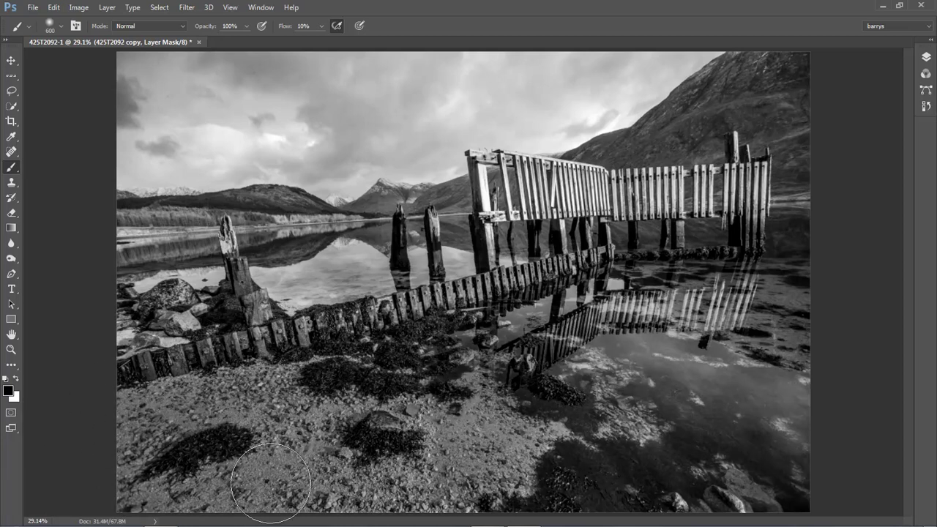
- Reduce the brush to 200 px and paint black on the mask along the shingle edge below the left groyne posts
key(bracketleft)
key(bracketleft)
key(bracketleft)
key(bracketleft)
key(bracketleft)
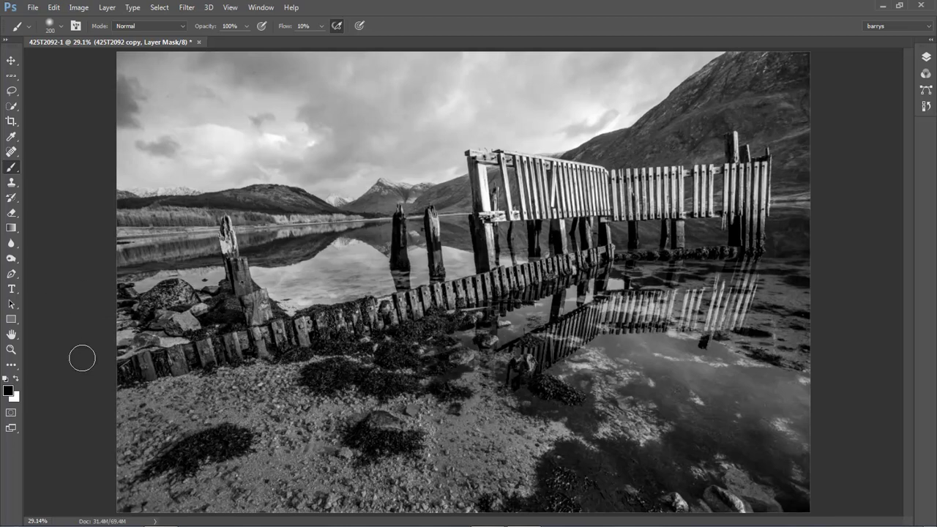
mouse_move(47, 380)
mouse_down()
mouse_move(109, 366)
mouse_move(90, 387)
mouse_move(99, 399)
mouse_move(112, 390)
mouse_up()
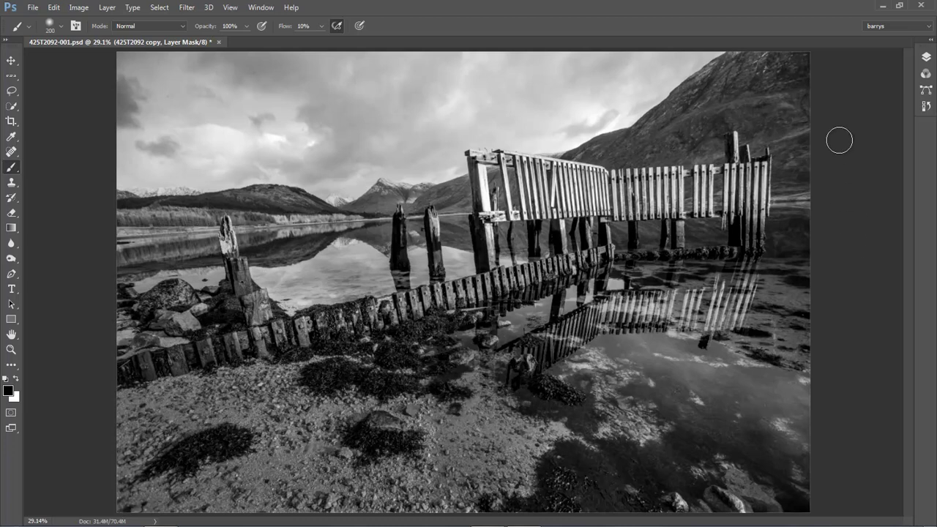
- Stamp the visible layers into a new merged layer on top and hide the 425T2092 copy layer
click(926, 59)
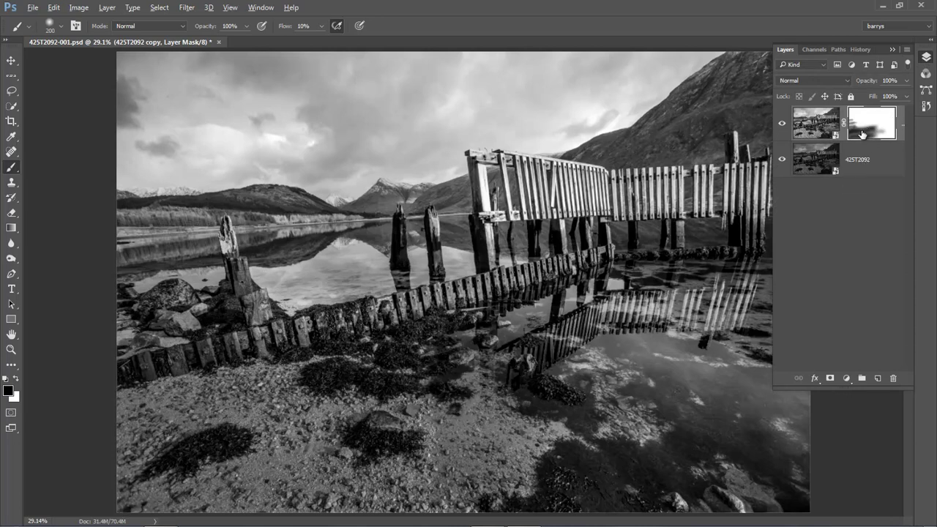
click(907, 51)
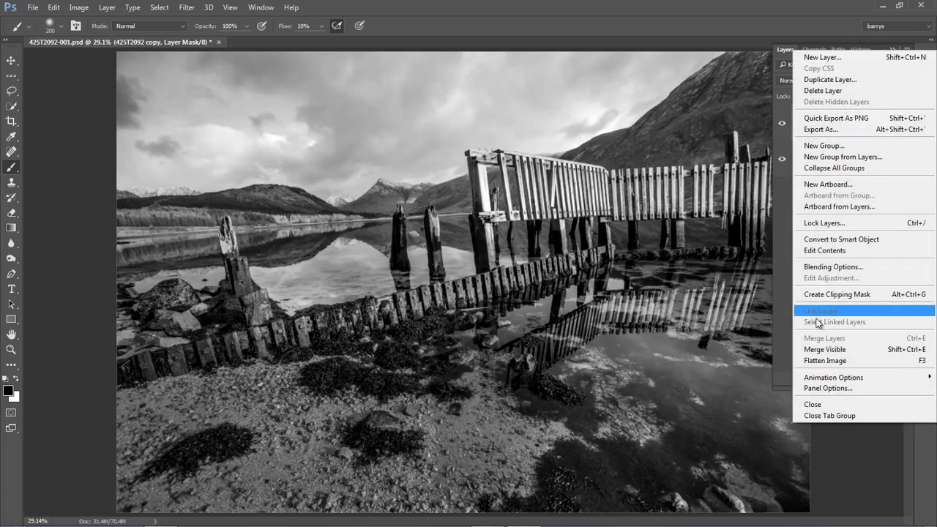
alt+click(826, 350)
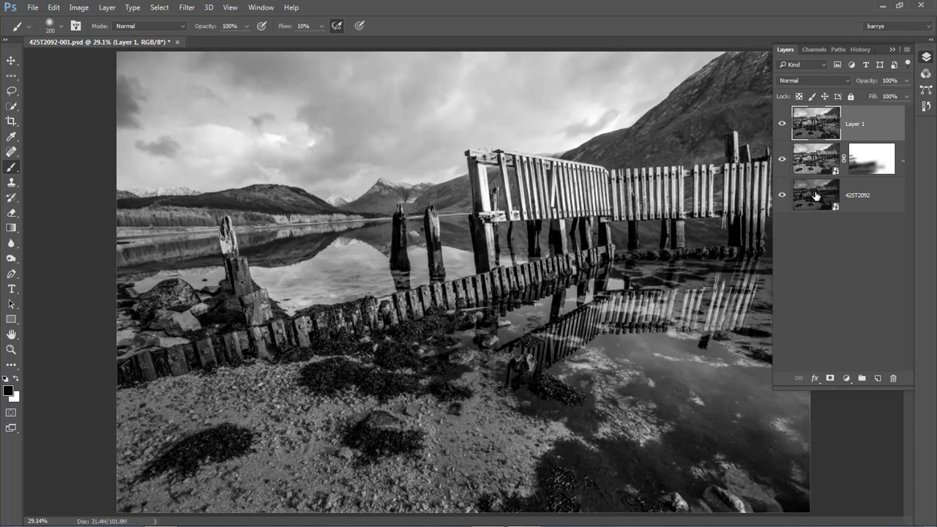
click(782, 162)
- Reopen the raw settings of the original 425T2092 smart object and set Contrast +30, Whites +13, Blacks -45 and Exposure -2.40
click(853, 196)
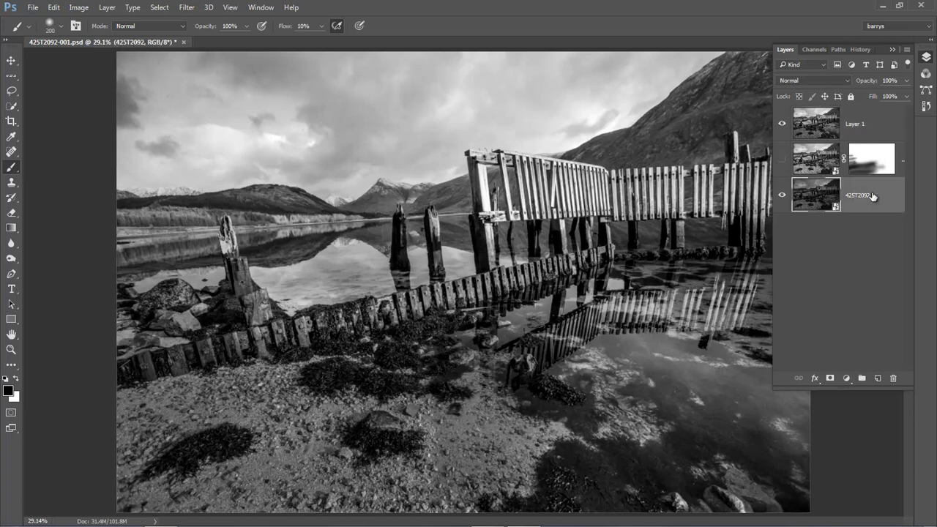
double_click(817, 195)
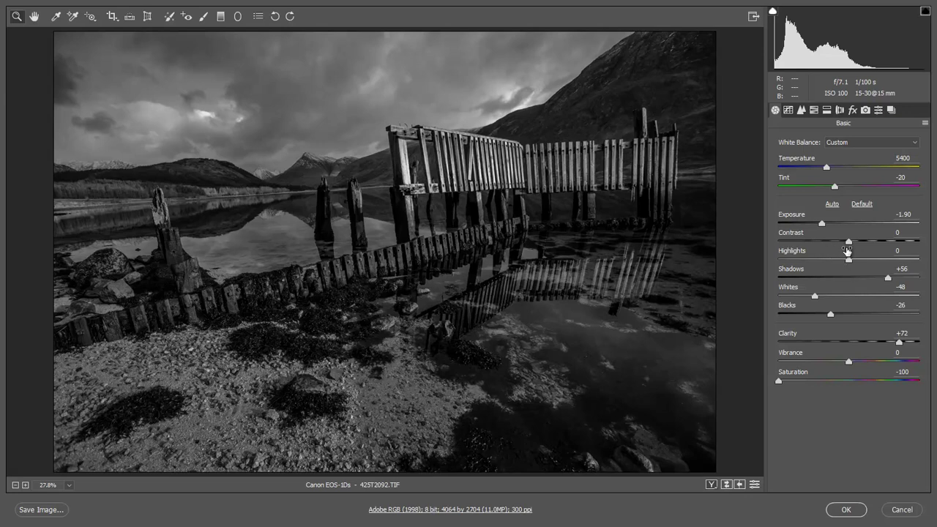
drag(849, 242, 872, 245)
drag(819, 299, 876, 304)
drag(870, 305, 857, 305)
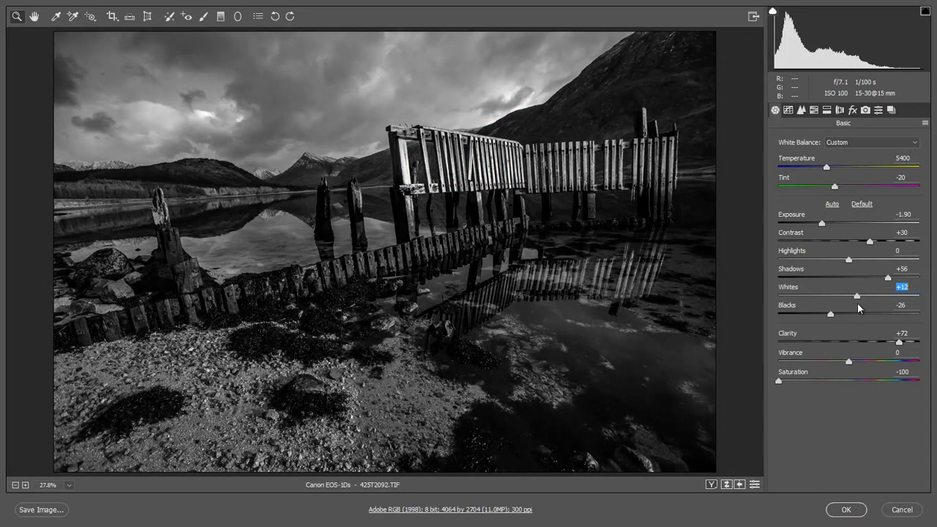
key(Up)
click(818, 313)
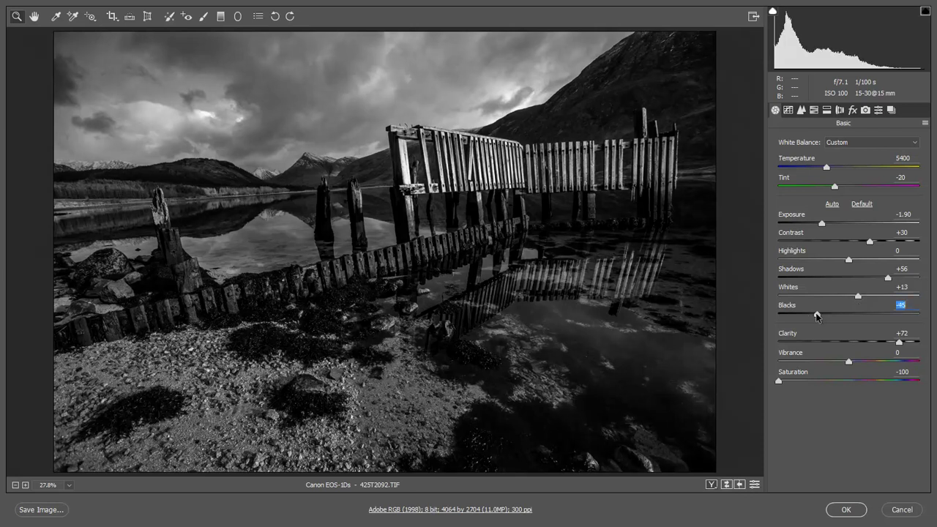
click(821, 223)
drag(821, 223, 814, 227)
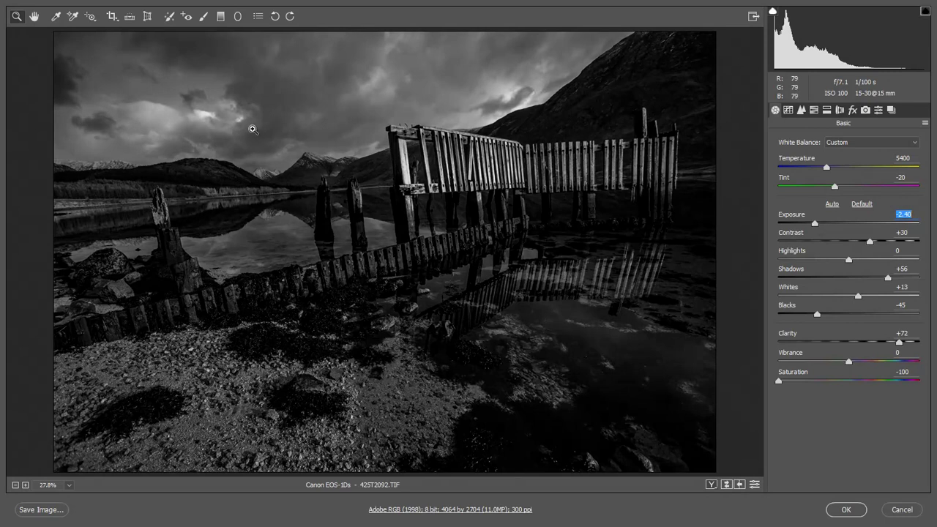
- Add a Graduated Filter down the upper sky, reset its local corrections, hide its overlay, and set its Exposure to -0.70
click(219, 16)
drag(213, 30, 220, 113)
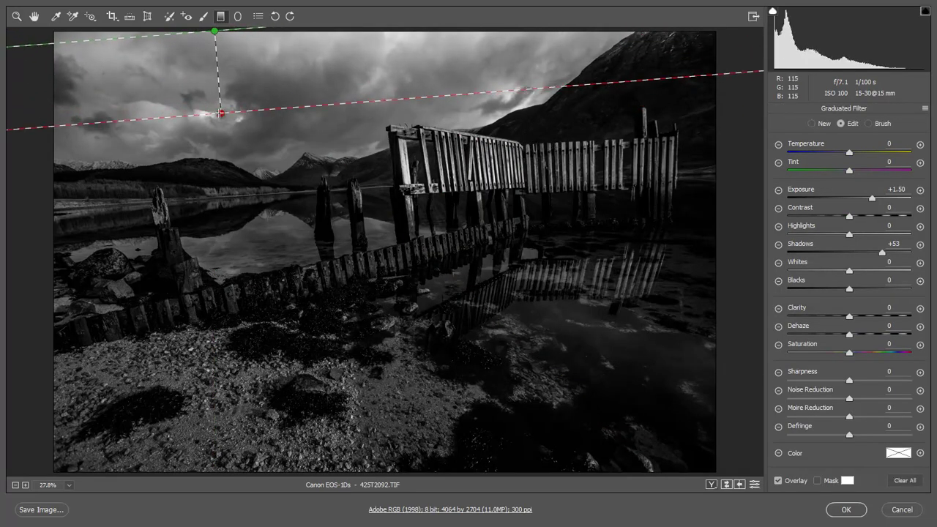
right_click(254, 63)
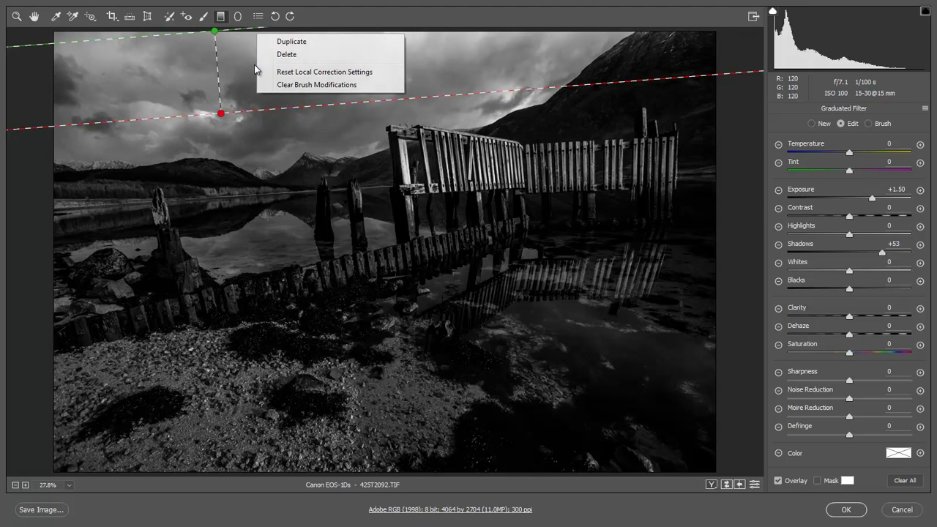
click(297, 73)
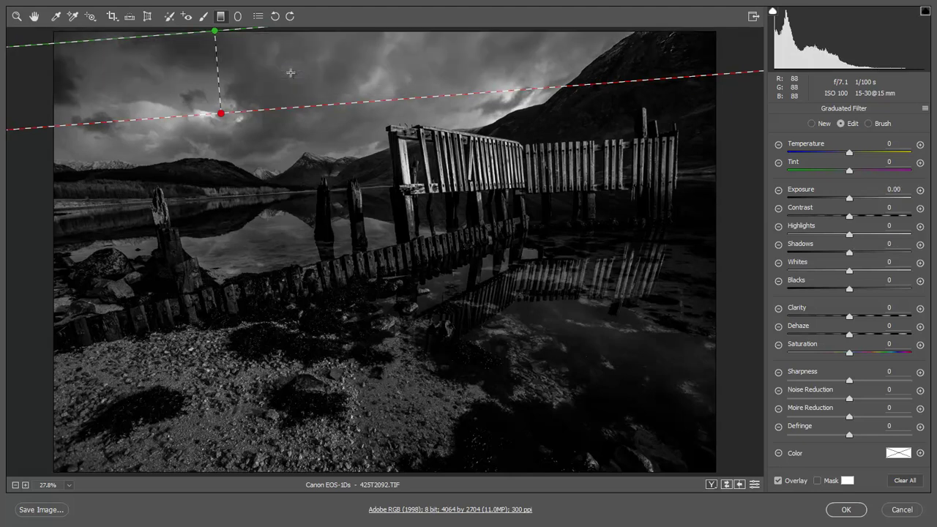
key(v)
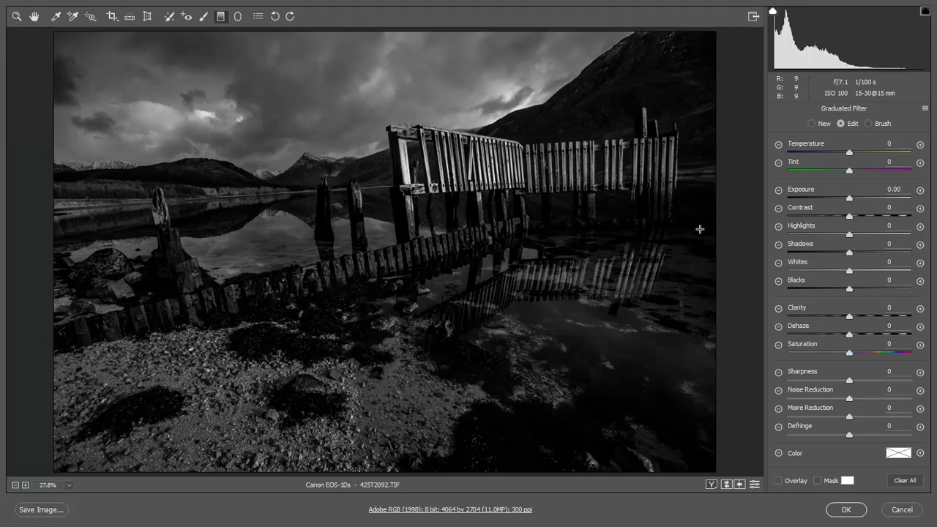
drag(850, 202, 840, 201)
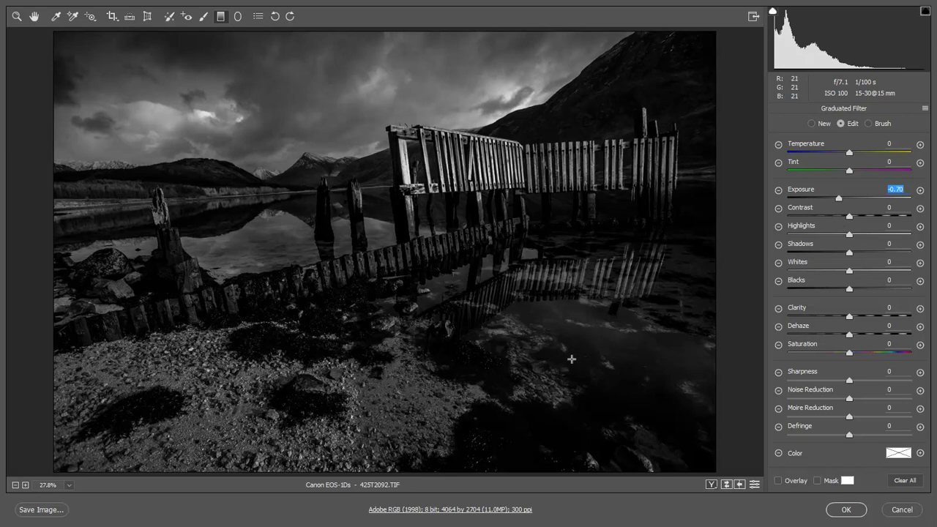
- Inspect the upper-left sky at 100% and heal two dust spots using Spot Removal at size 10 with Visualize Spots near maximum
click(16, 17)
click(98, 53)
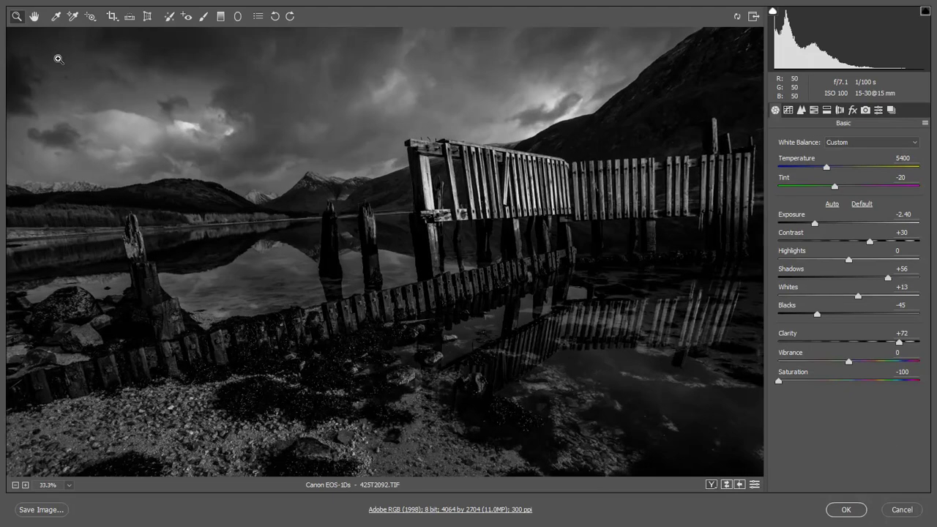
click(61, 80)
click(168, 161)
click(149, 131)
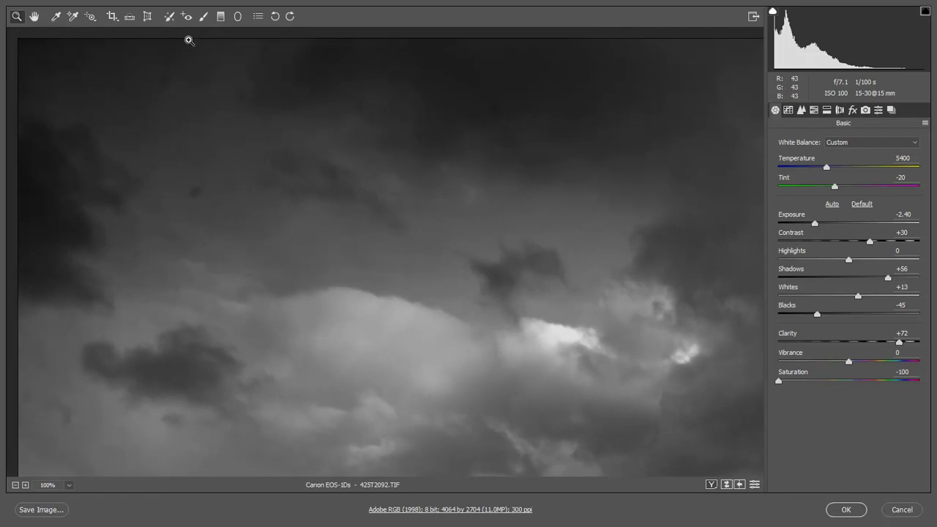
click(169, 17)
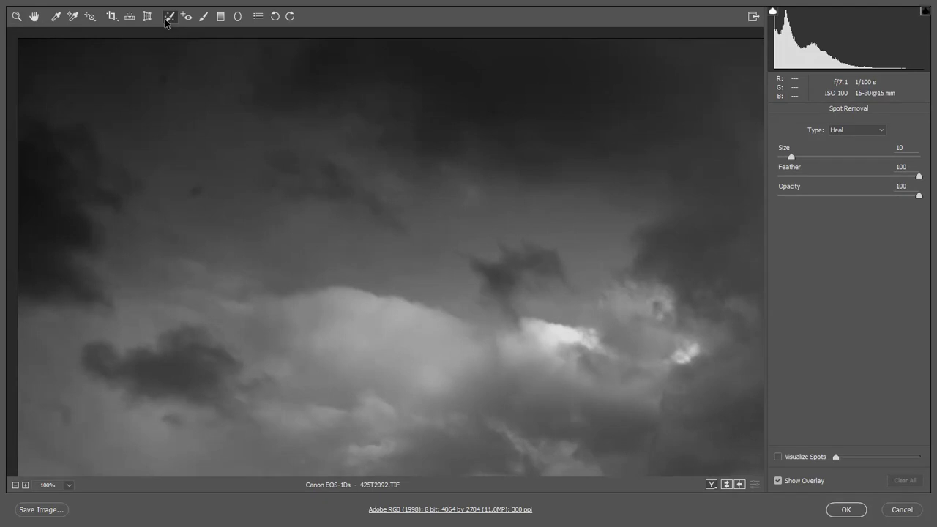
click(778, 458)
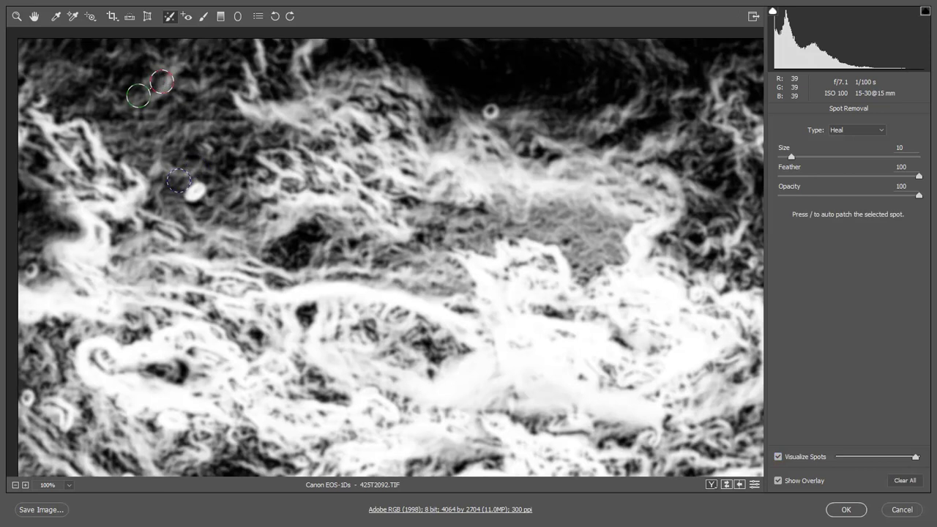
click(488, 111)
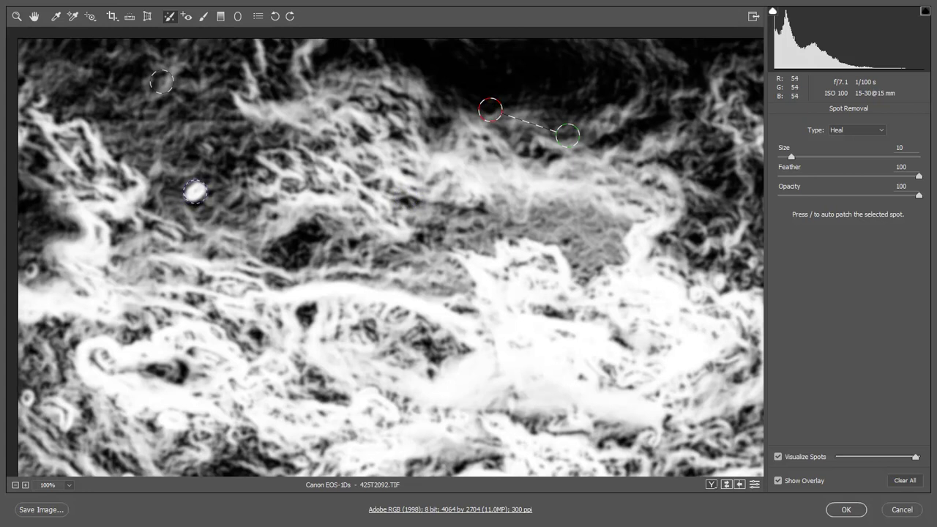
- Enlarge the Spot Removal size to 14 and heal the larger bright spot in the upper-left sky
key(bracketright)
key(bracketright)
key(bracketright)
key(bracketright)
click(193, 194)
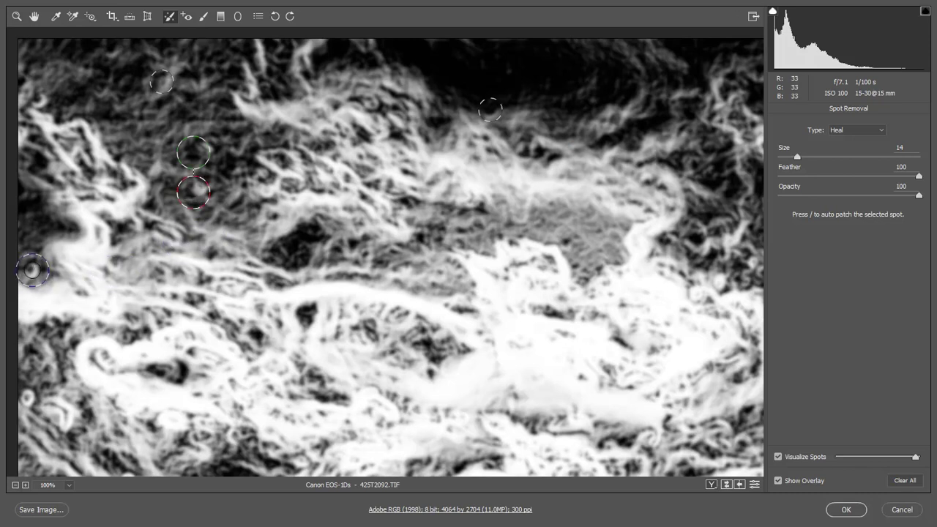
- Reduce the Spot Removal size to 10 and heal the spots along the sky's left edge and in the middle of the sky
key(bracketleft)
key(bracketleft)
key(bracketleft)
key(bracketleft)
click(27, 400)
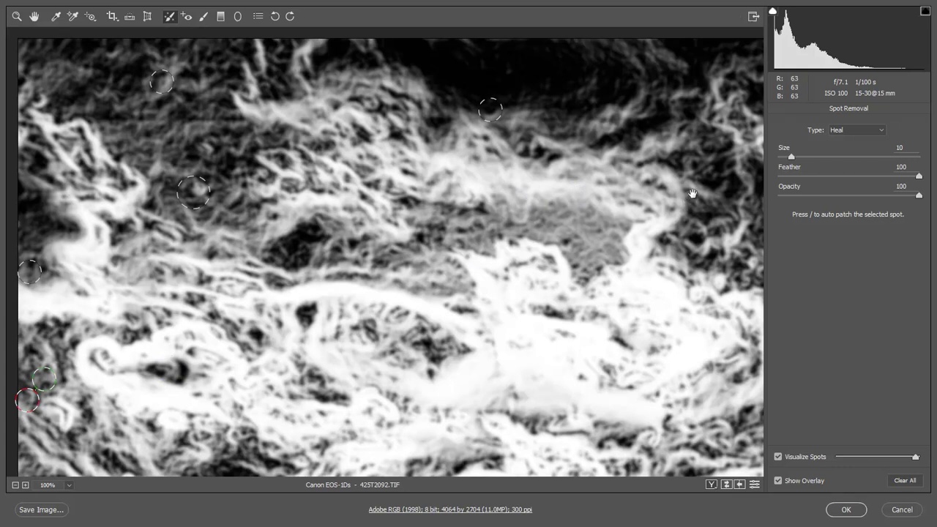
drag(707, 194, 207, 228)
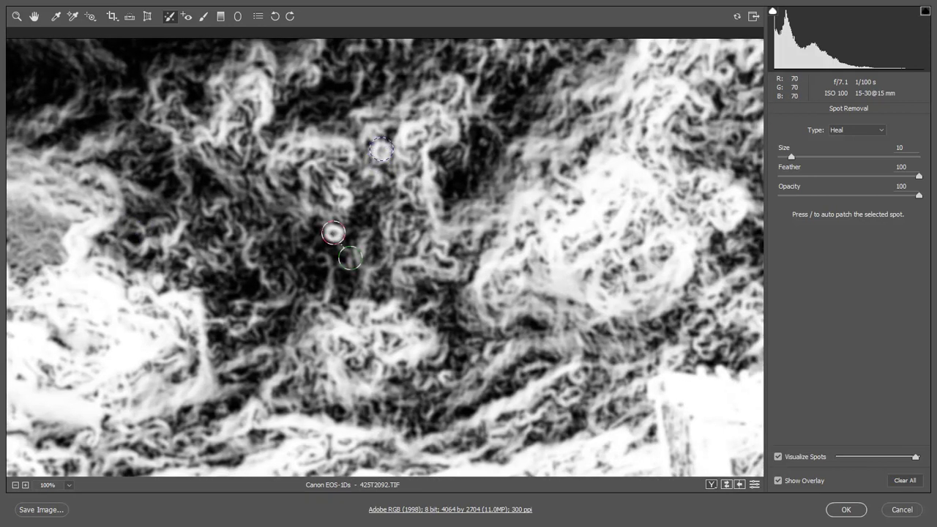
click(378, 150)
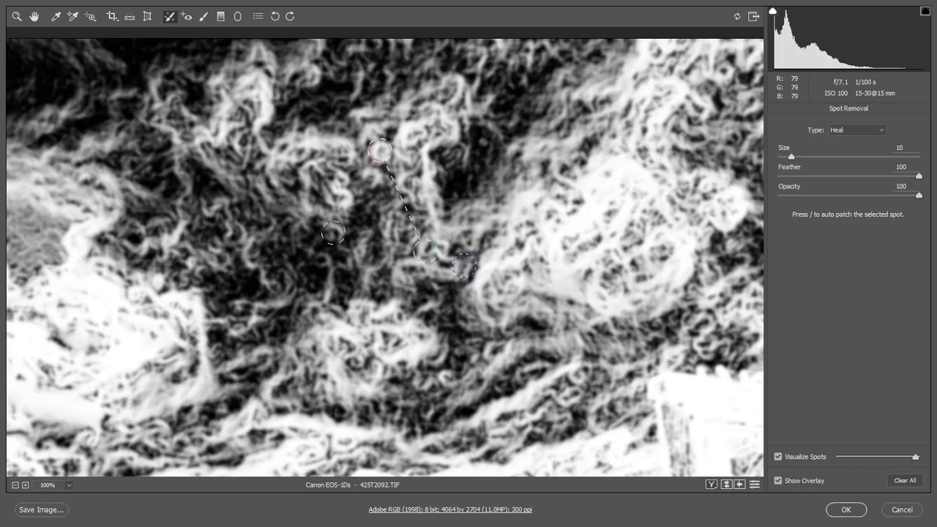
- Heal the three ring-shaped dust spots in the sky beside the mountain slope with Spot Removal at size 10
drag(634, 283, 84, 302)
drag(627, 271, 413, 299)
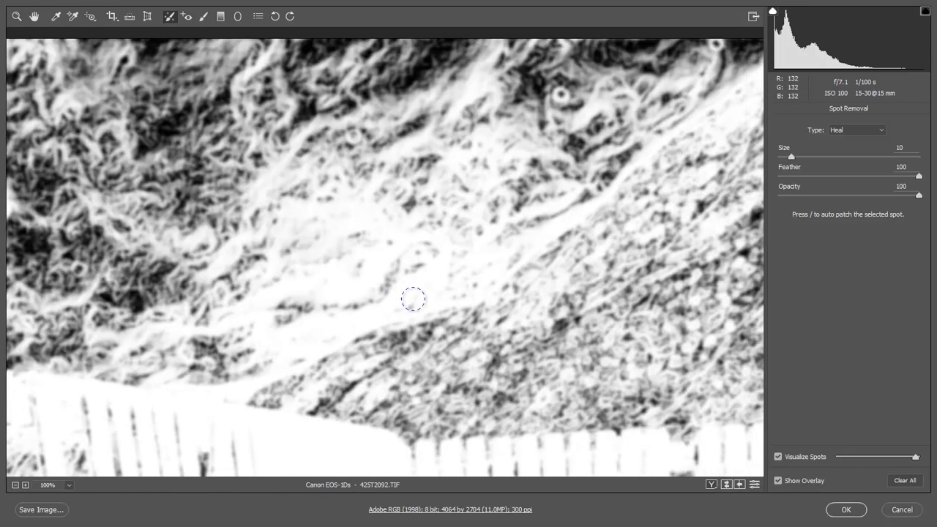
click(351, 137)
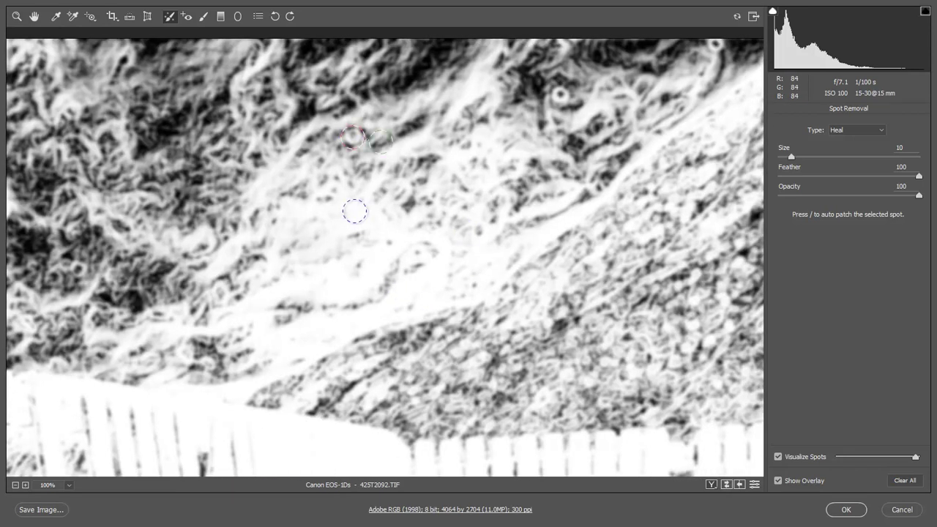
key(ctrl+z)
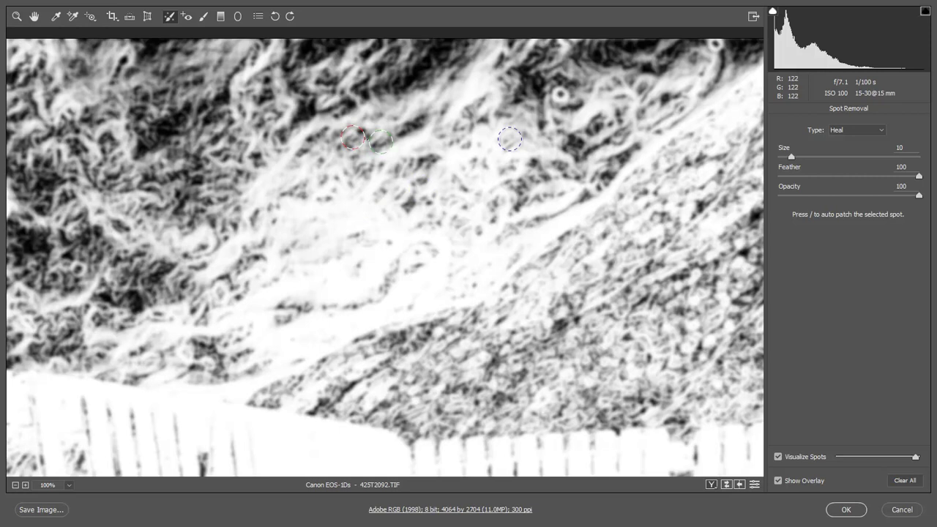
click(559, 93)
key(ctrl+z)
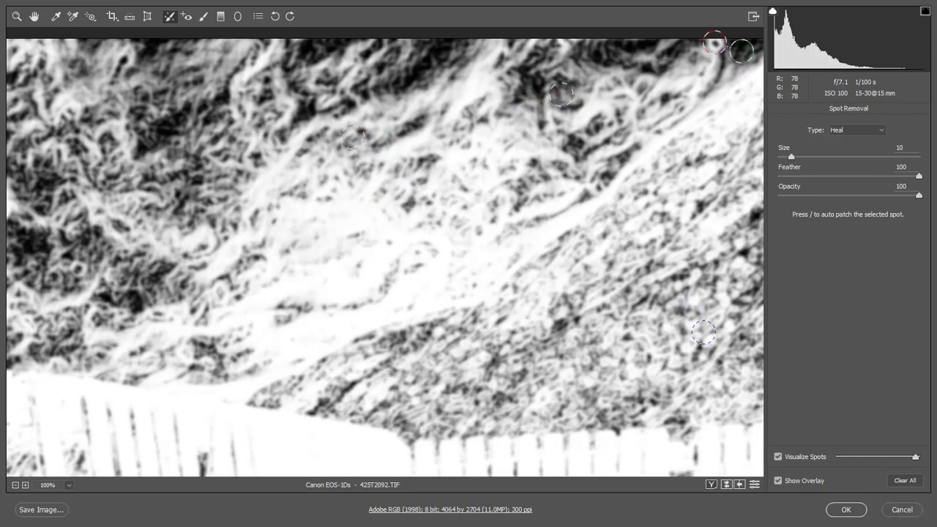
- Check the far right and left of the image for remaining spots, turn off Visualize Spots, and apply the raw edits
drag(703, 331, 314, 362)
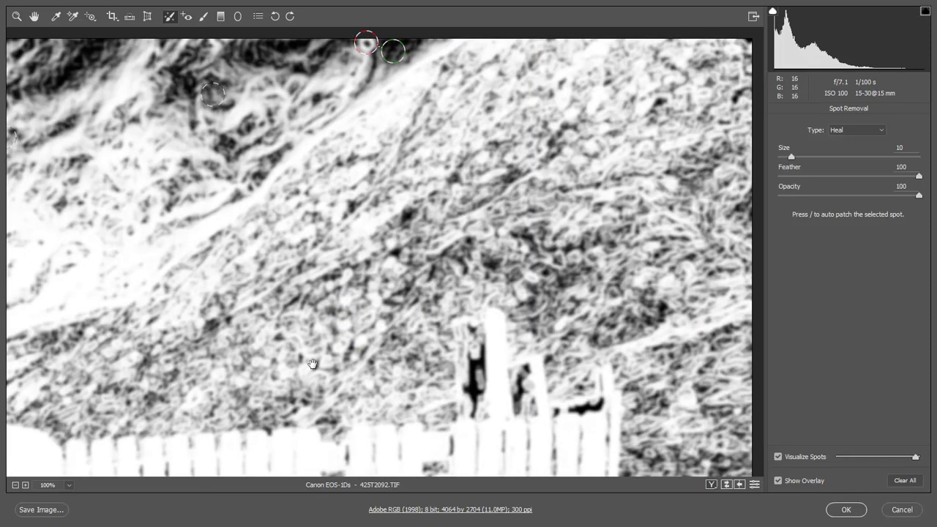
mouse_move(401, 354)
mouse_down()
mouse_move(419, 357)
mouse_move(592, 241)
mouse_move(520, 293)
mouse_move(690, 372)
mouse_up()
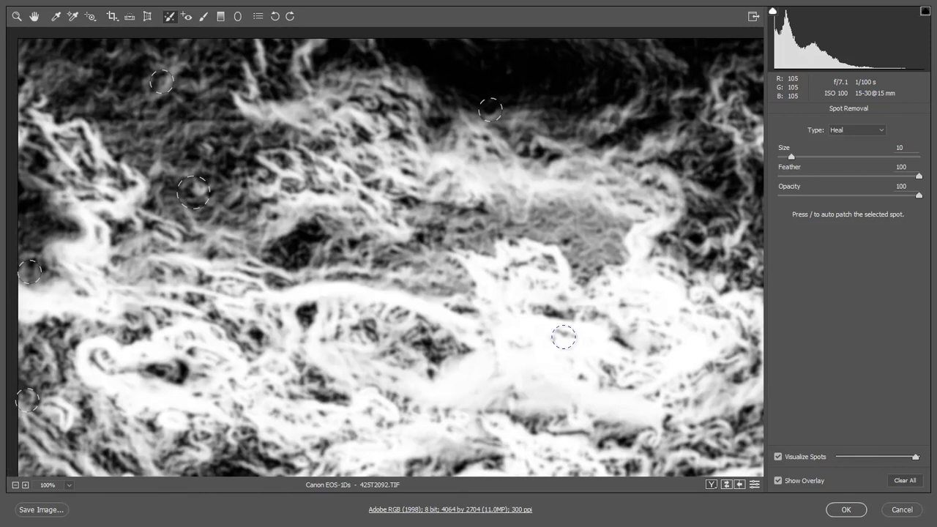
click(789, 458)
key(ctrl+0)
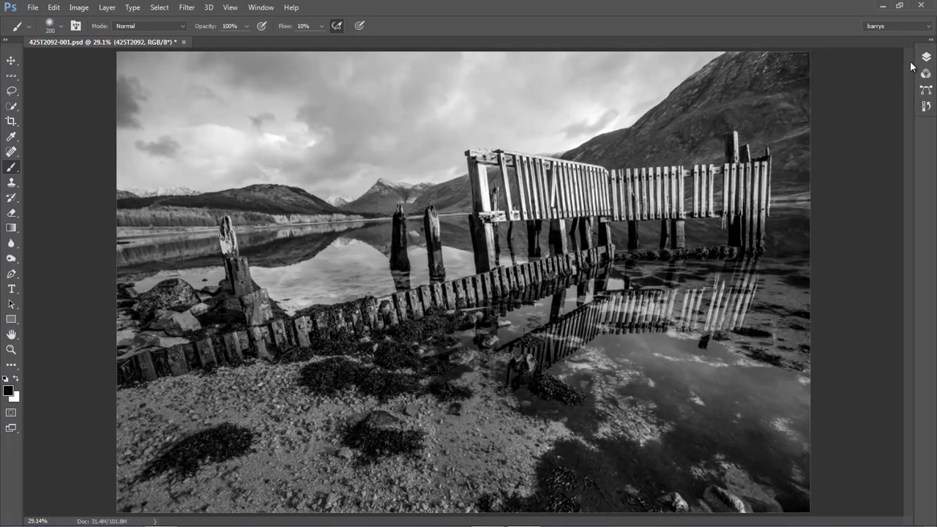
- Add a white layer mask to Layer 1, above the 425T2092 smart object
click(926, 57)
drag(810, 201, 817, 171)
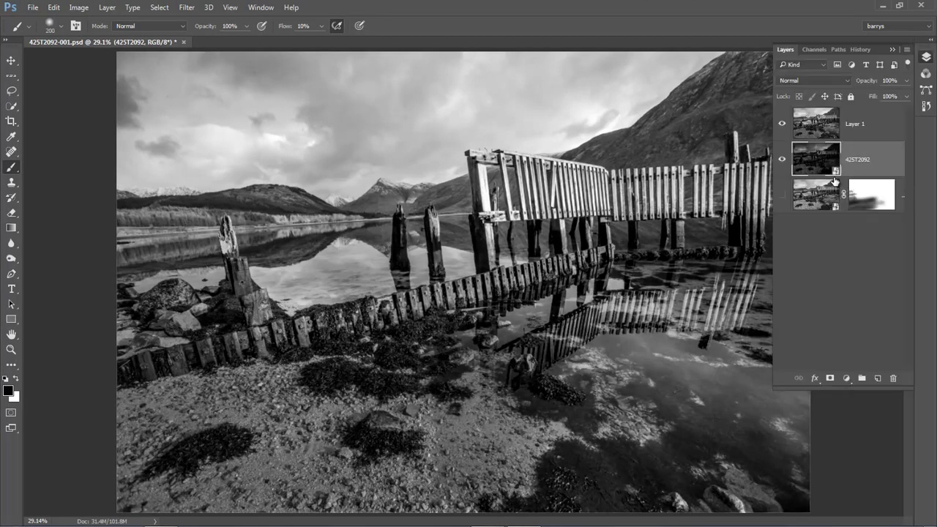
click(861, 129)
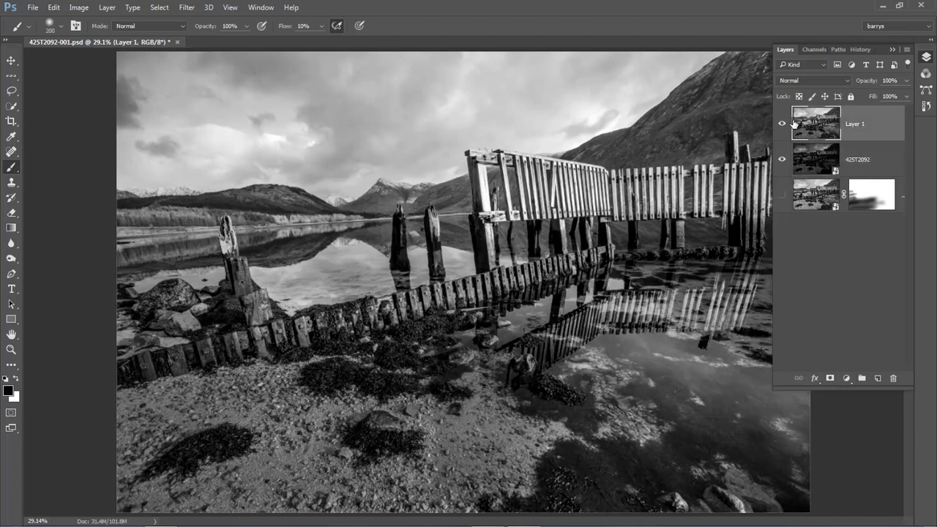
click(830, 378)
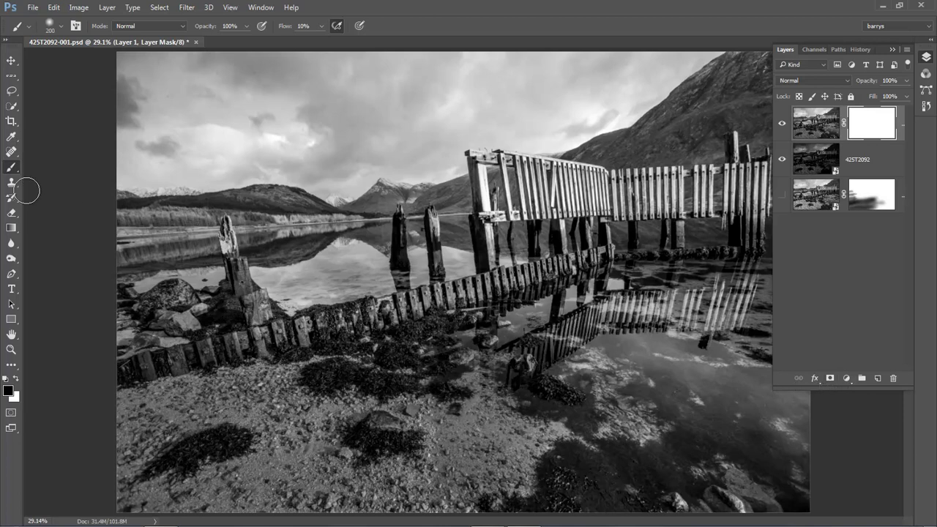
key(F7)
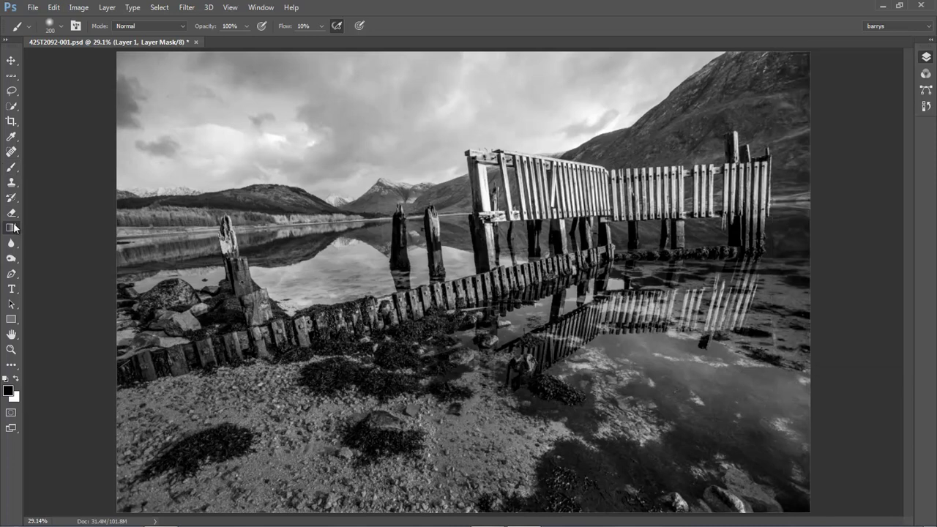
- Draw a linear black-to-transparent gradient on Layer 1's mask from the middle of the sky down to the lake
click(14, 230)
click(64, 231)
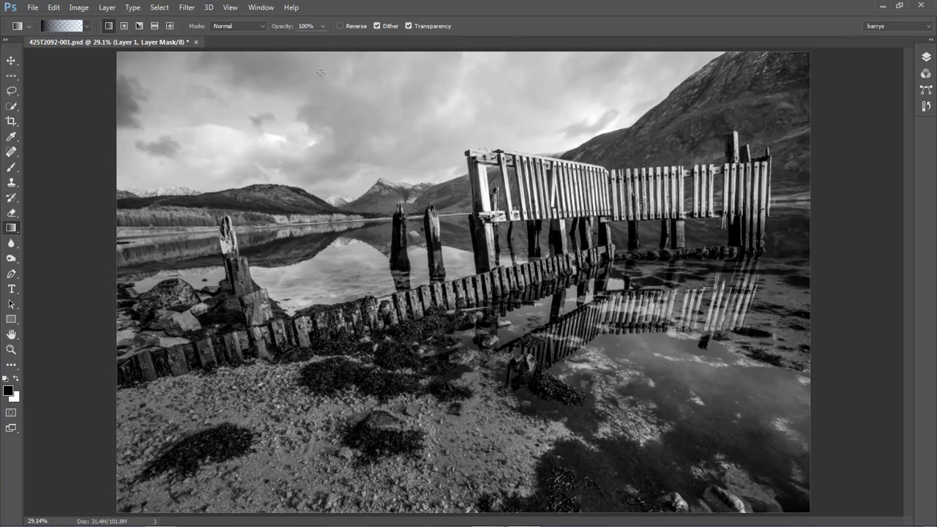
drag(335, 133, 355, 297)
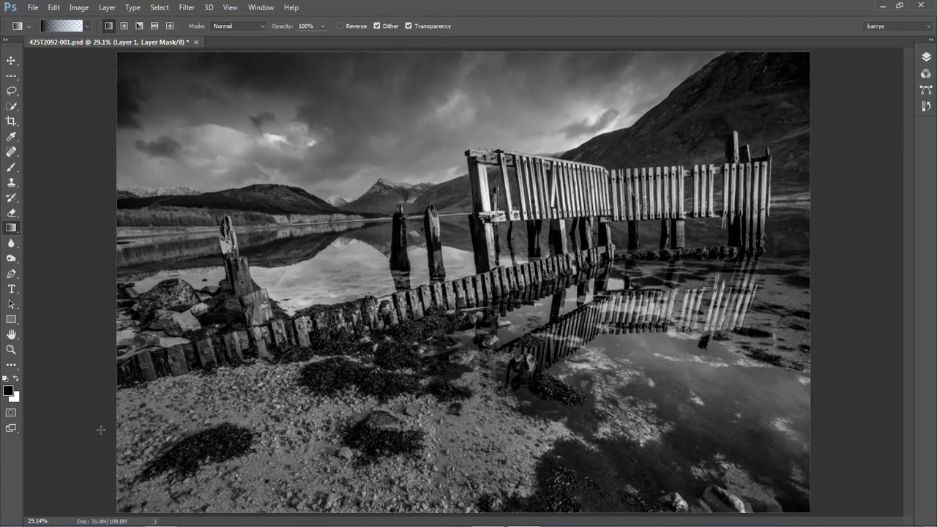
- Compare the image with Layer 1 hidden and shown to judge the effect of the gradient mask
click(926, 58)
click(782, 126)
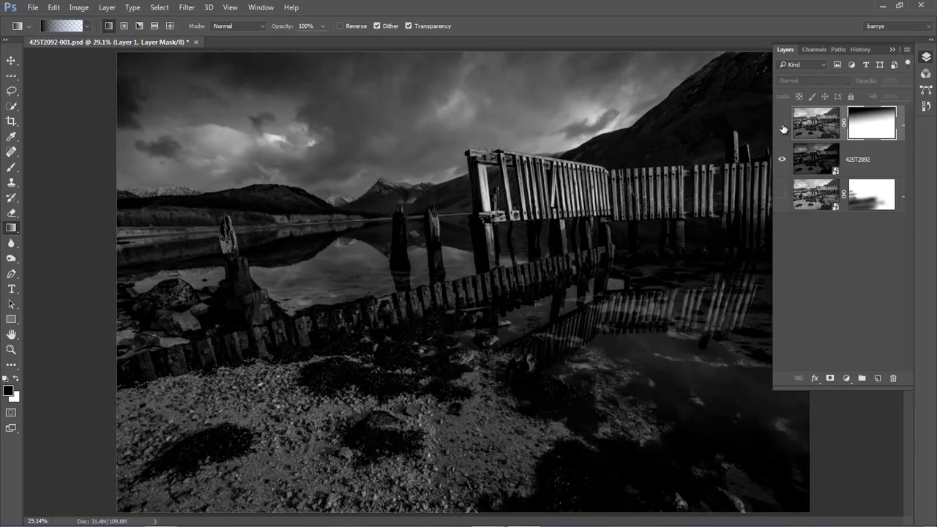
click(783, 126)
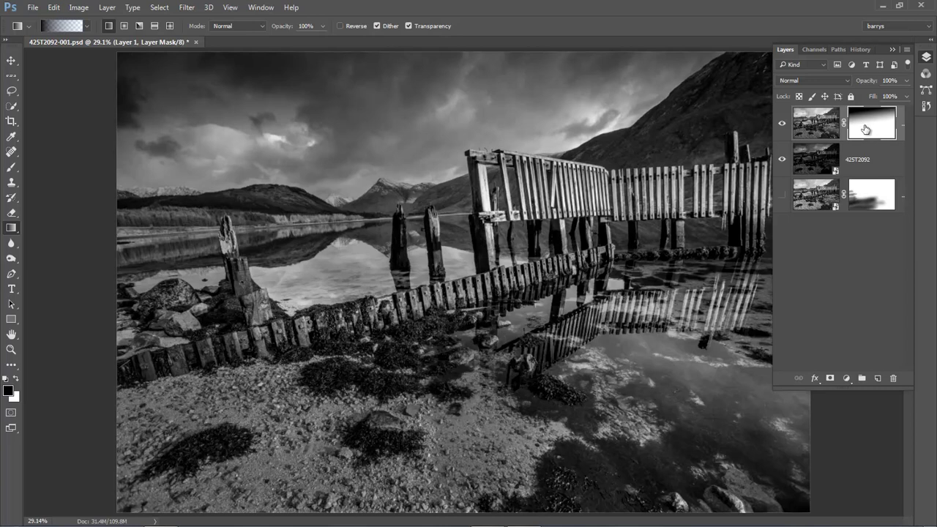
click(654, 42)
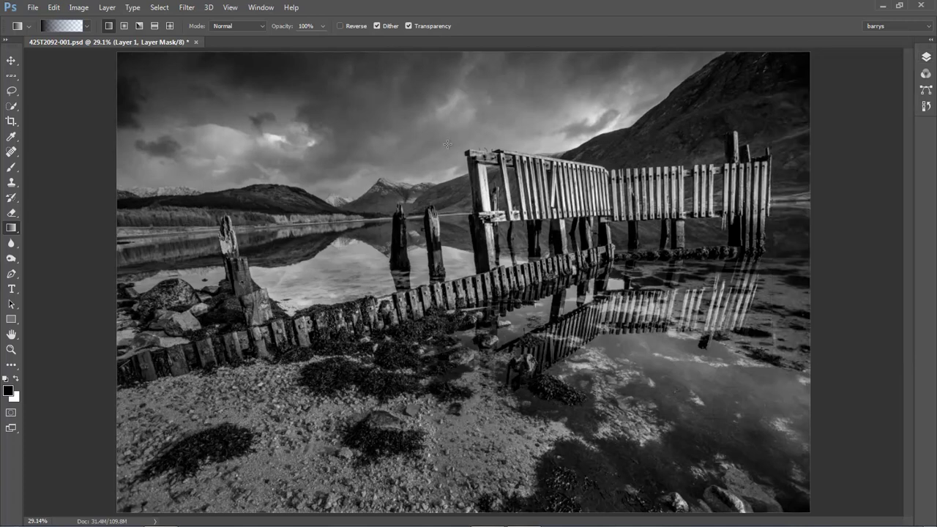
- Save the document as a new Photoshop file named 425T2092-002 in the Scottish Loch folder
click(32, 7)
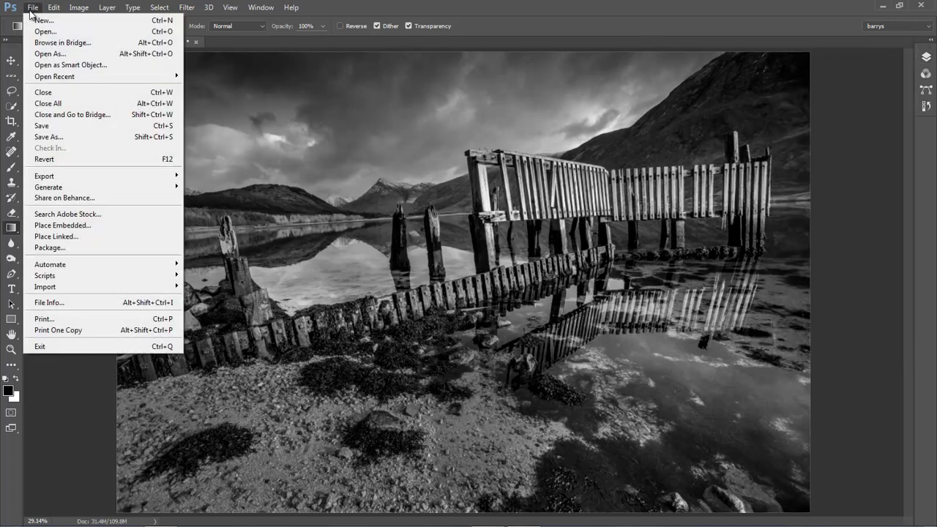
click(48, 137)
click(157, 219)
key(BackSpace)
text(25T2092-002)
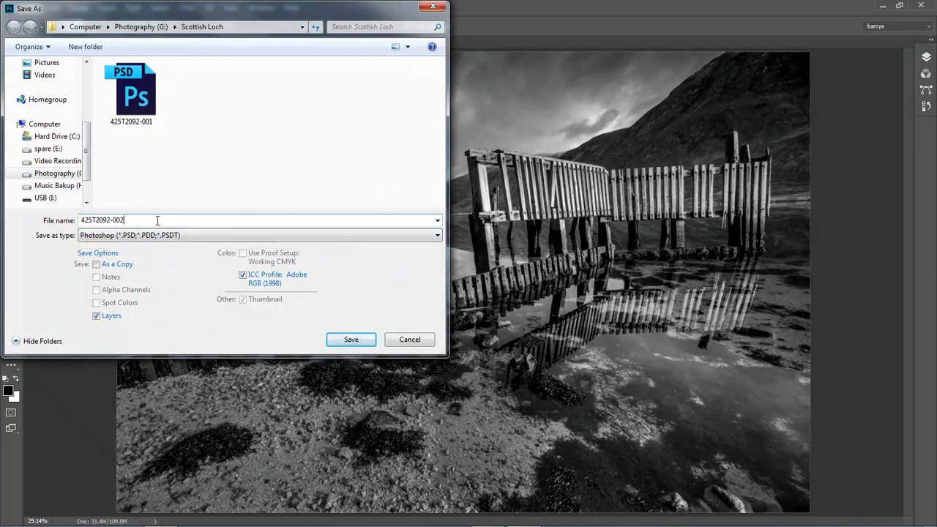
key(Return)
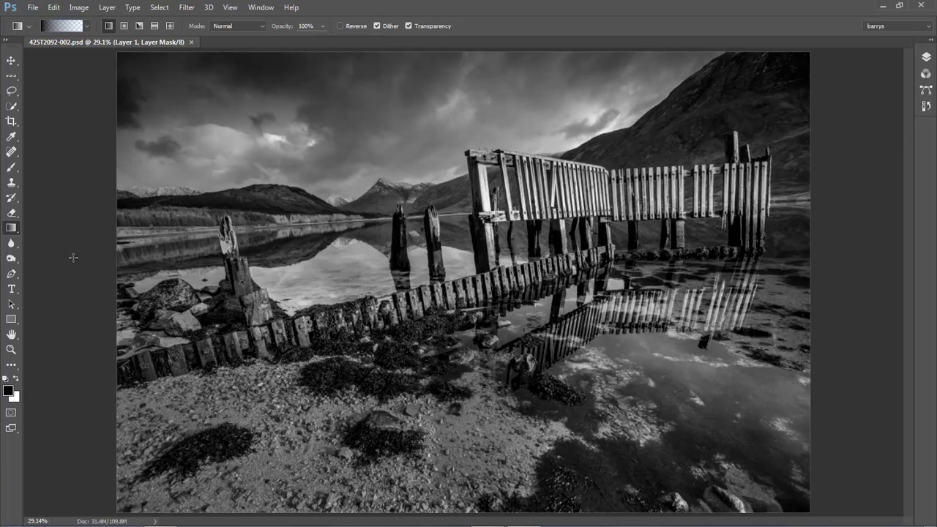
- Darken the pebbled foreground by painting black on Layer 1's mask with a 700 px brush at 5% flow
click(11, 167)
click(50, 172)
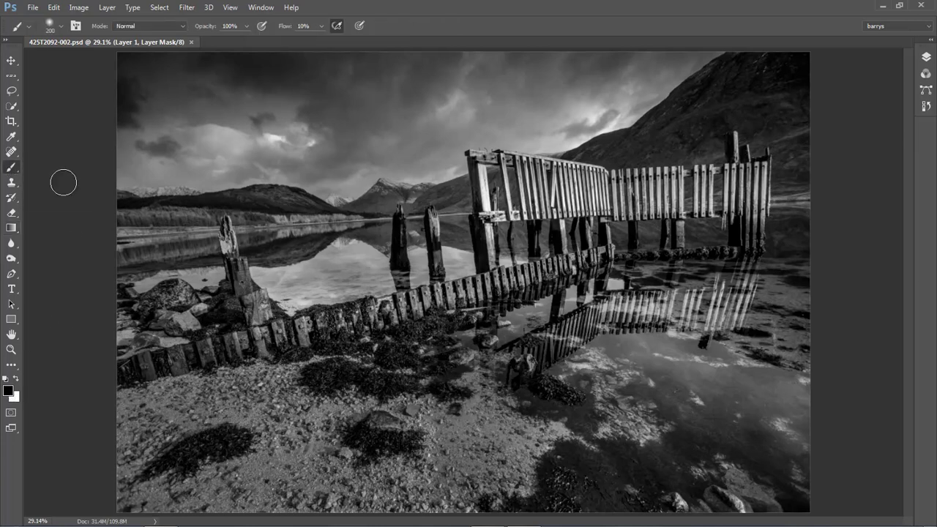
key(bracketright)
key(bracketright)
key(bracketright)
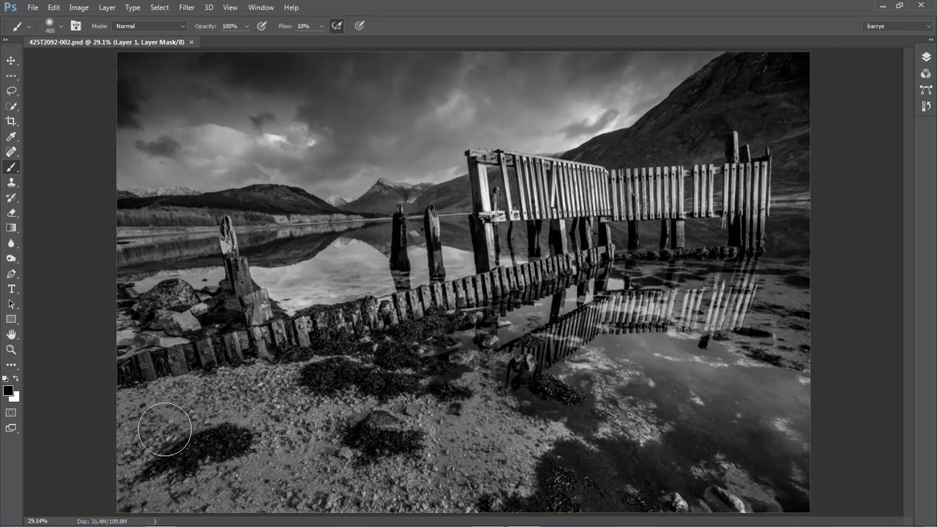
key(alt+space)
click(255, 410)
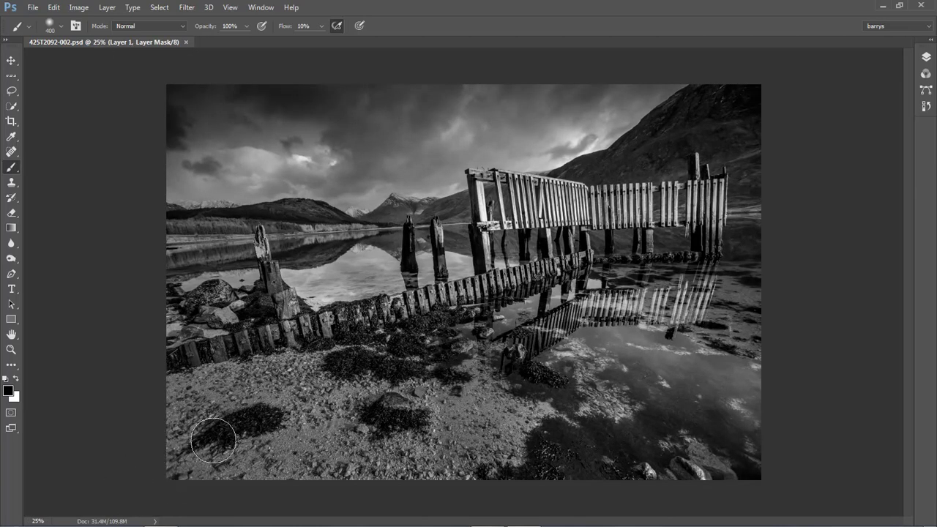
key(bracketright)
key(bracketright)
key(bracketright)
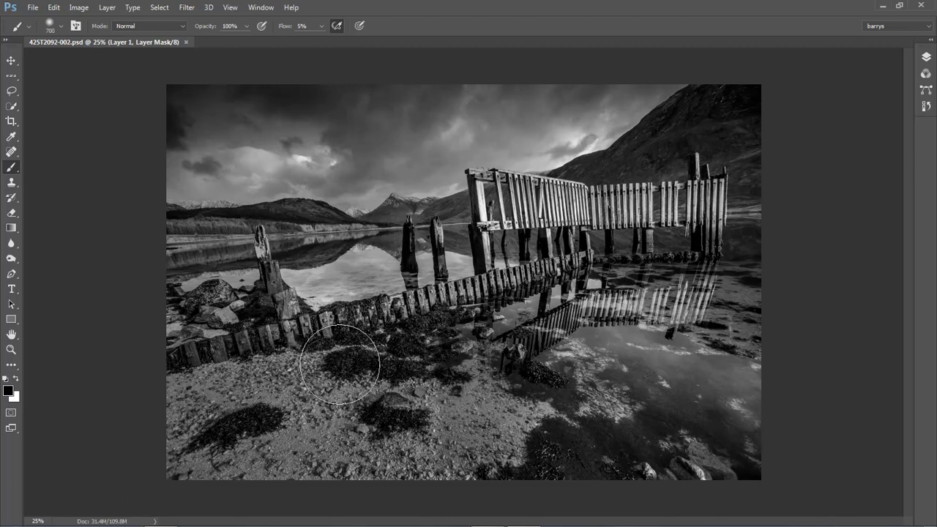
drag(234, 380, 100, 444)
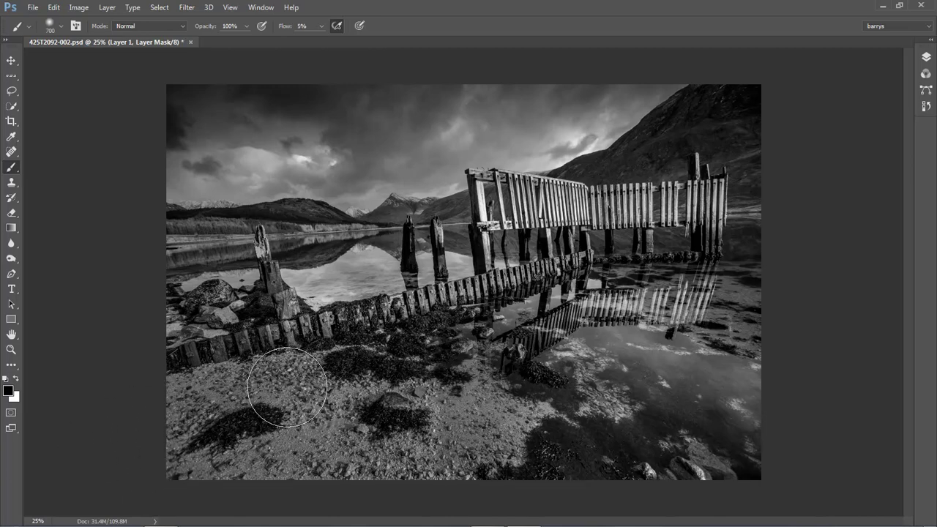
mouse_move(149, 472)
mouse_down()
mouse_move(380, 427)
mouse_move(504, 427)
mouse_move(428, 450)
mouse_up()
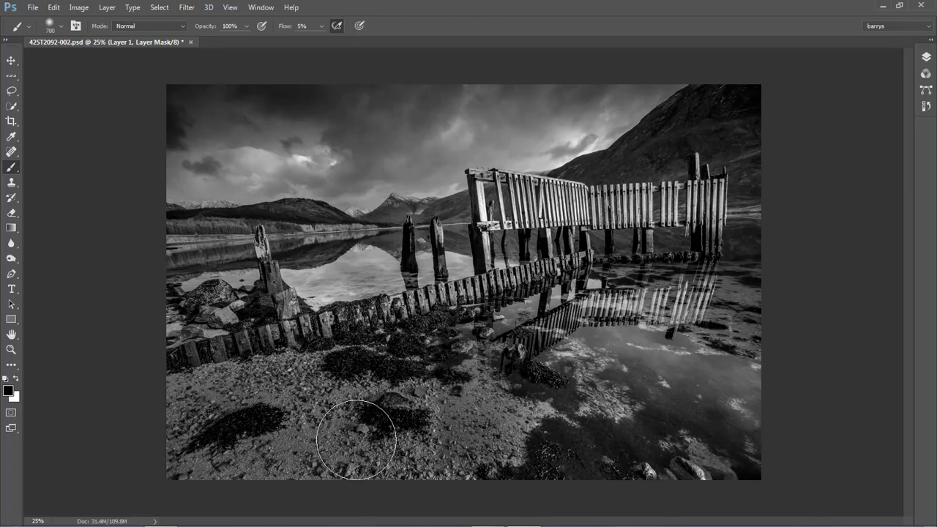
- Shrink the mask brush to 300 px and down to 70 px to darken the wooden fence and the tall post
key(bracketleft)
key(bracketleft)
key(bracketleft)
key(bracketleft)
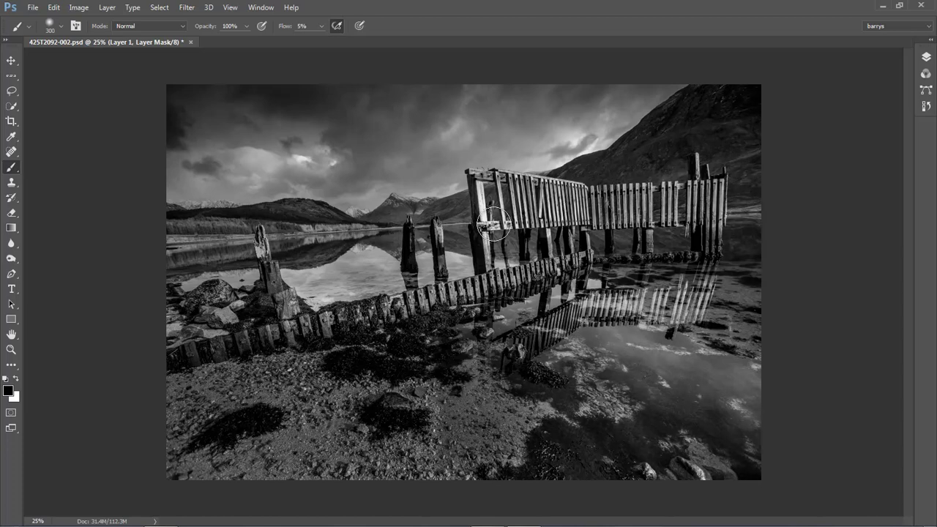
key(bracketleft)
key(bracketleft)
key(bracketleft)
key(bracketleft)
key(bracketleft)
key(bracketleft)
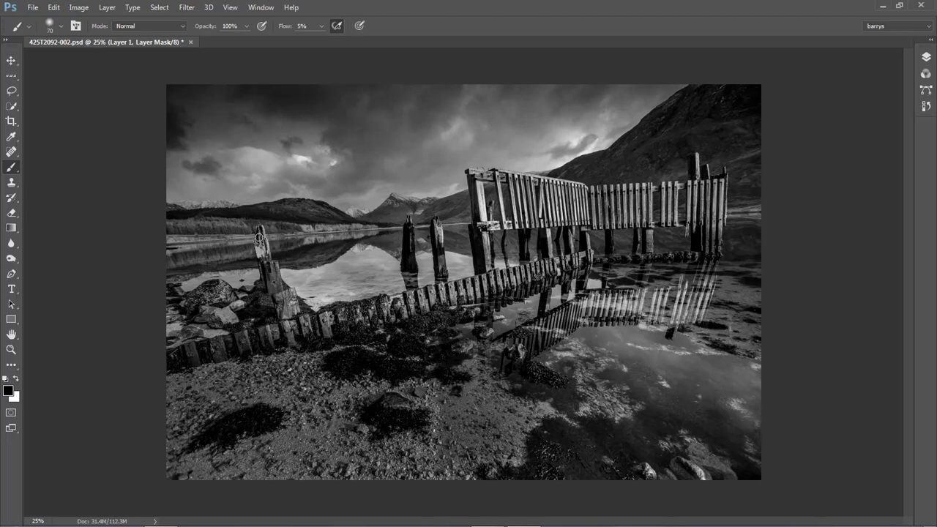
- Enlarge the brush to 600 px at 10% flow and darken the lower-right corner of the foreground on Layer 1's mask
key(bracketright)
key(bracketright)
key(bracketright)
key(bracketright)
key(bracketright)
key(bracketright)
key(bracketright)
key(bracketright)
key(bracketright)
key(bracketright)
key(shift+1)
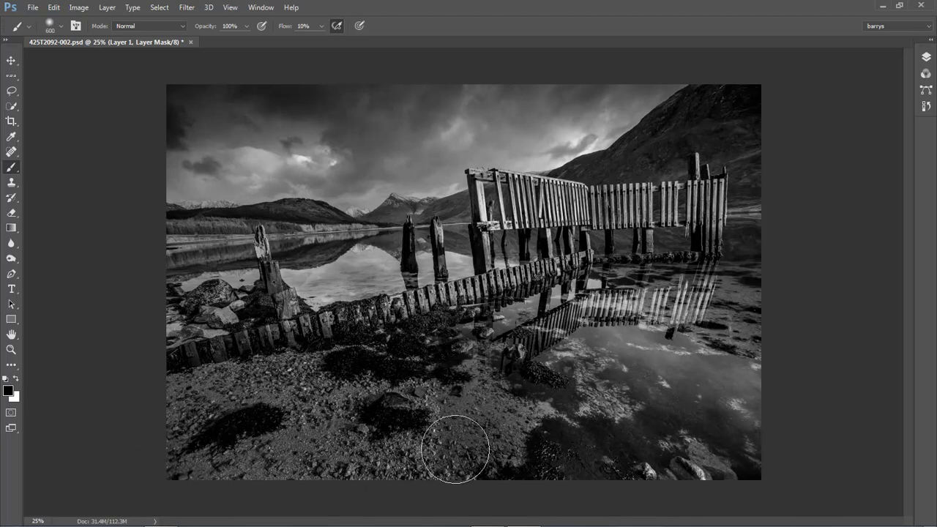
drag(691, 454, 723, 452)
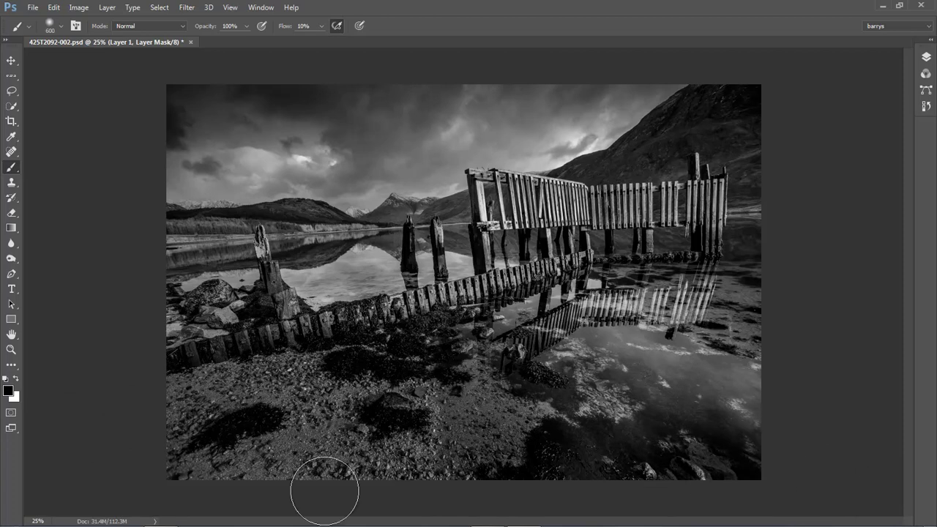
- Switch the foreground colour to white and back to black, set Flow to 5%, and display the layers with their masks
key(x)
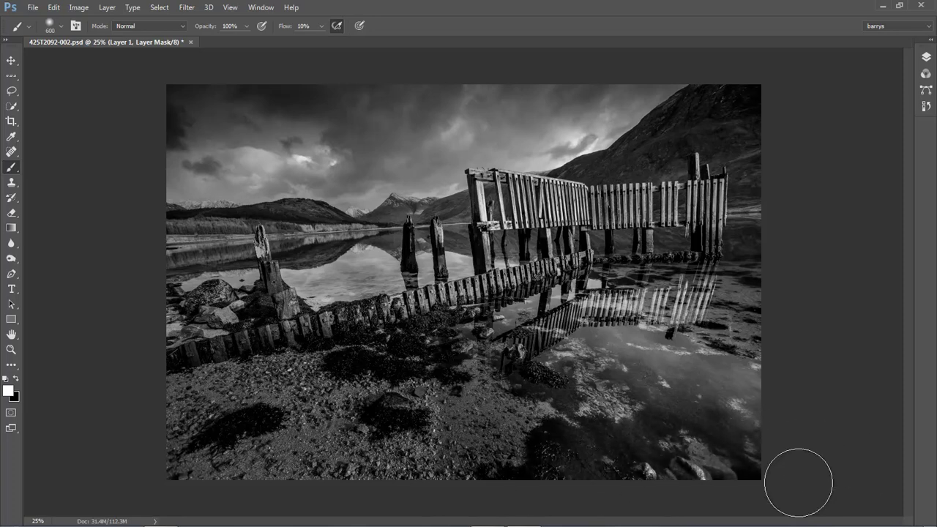
key(x)
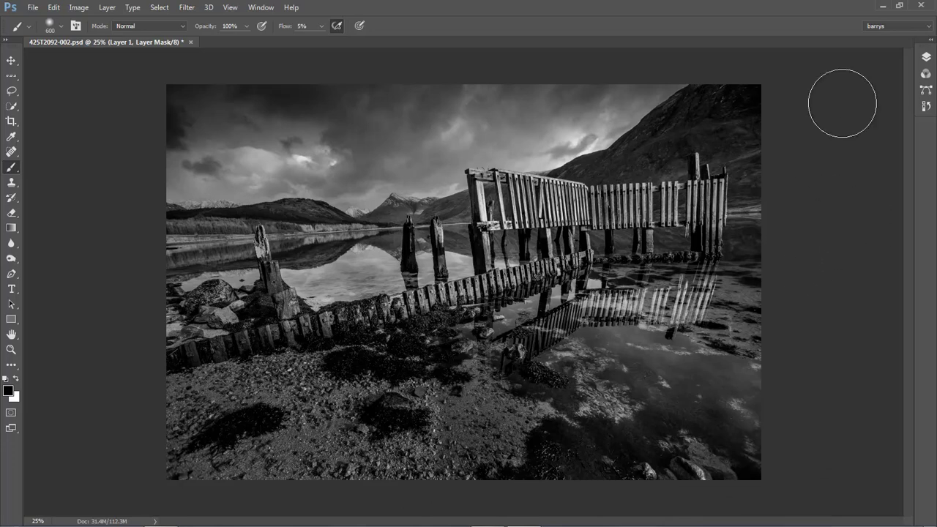
click(925, 56)
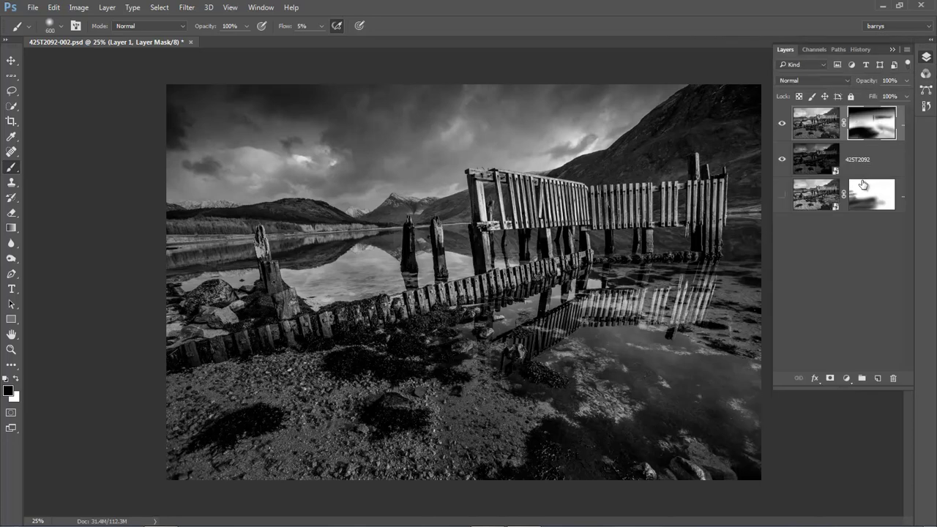
- Stamp all visible layers into a new top layer and hide Layer 1 and the dark 425T2092 smart object beneath it
click(907, 49)
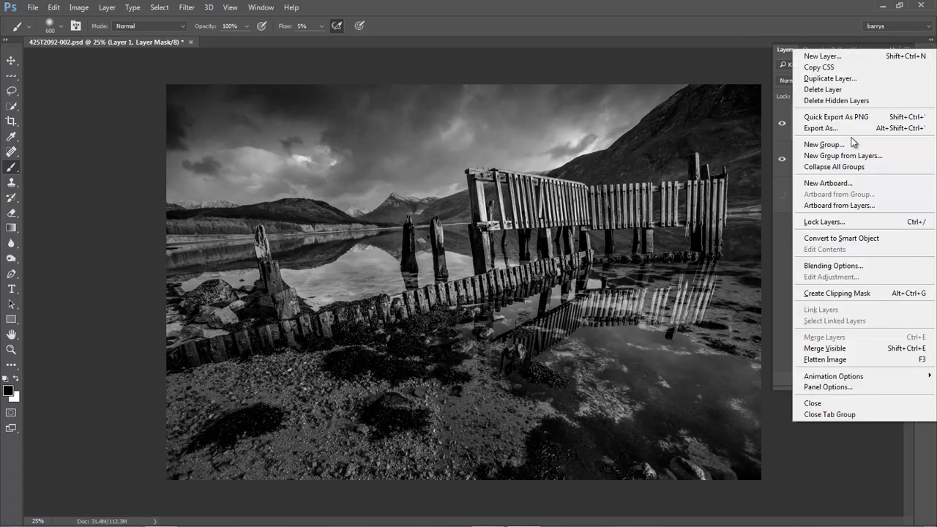
alt+click(824, 348)
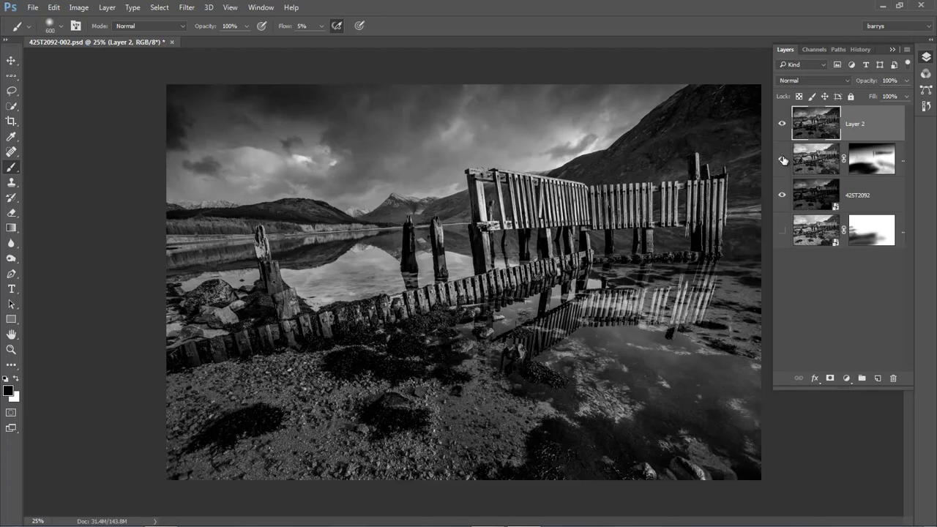
drag(783, 160, 777, 196)
- Move the bottom smart object directly below Layer 2, delete its mask, show it, and toggle Layer 2 to compare the two versions
drag(817, 242, 816, 150)
drag(887, 189, 892, 378)
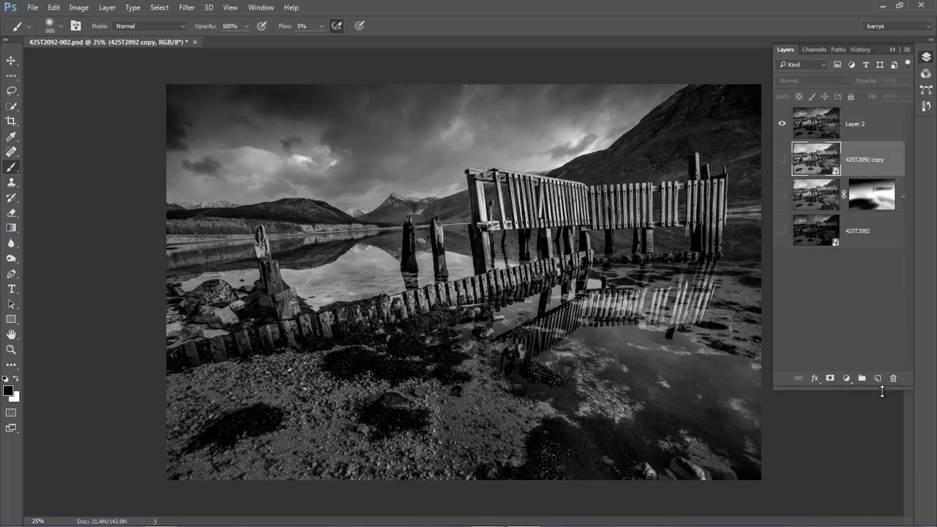
click(782, 158)
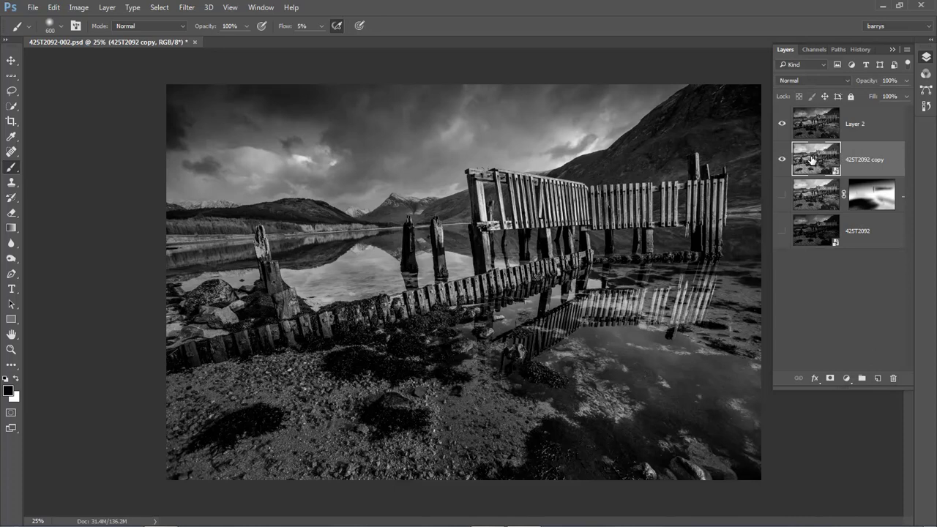
click(781, 125)
click(781, 126)
click(781, 126)
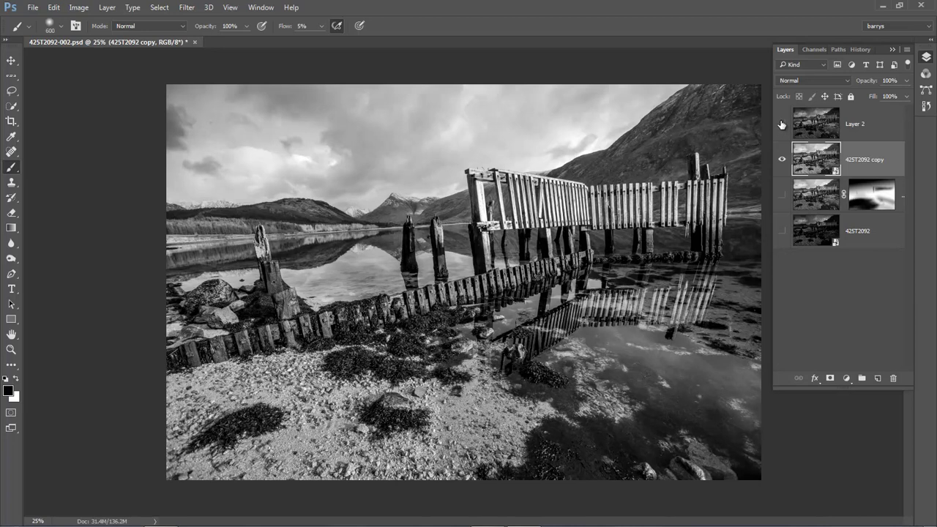
click(781, 125)
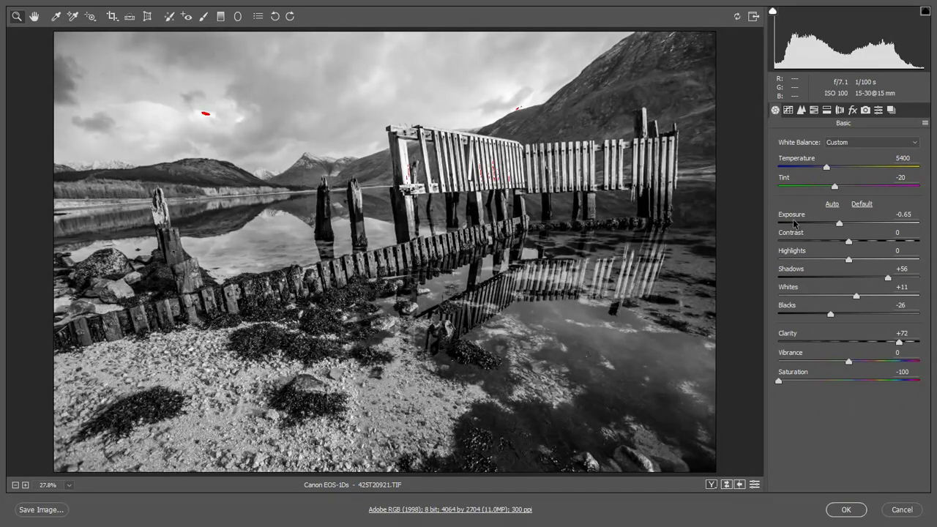
- Edit the smart object beneath Layer 2 in Camera Raw, setting Contrast to +49 and Exposure to -0.40
click(876, 242)
drag(875, 244, 881, 248)
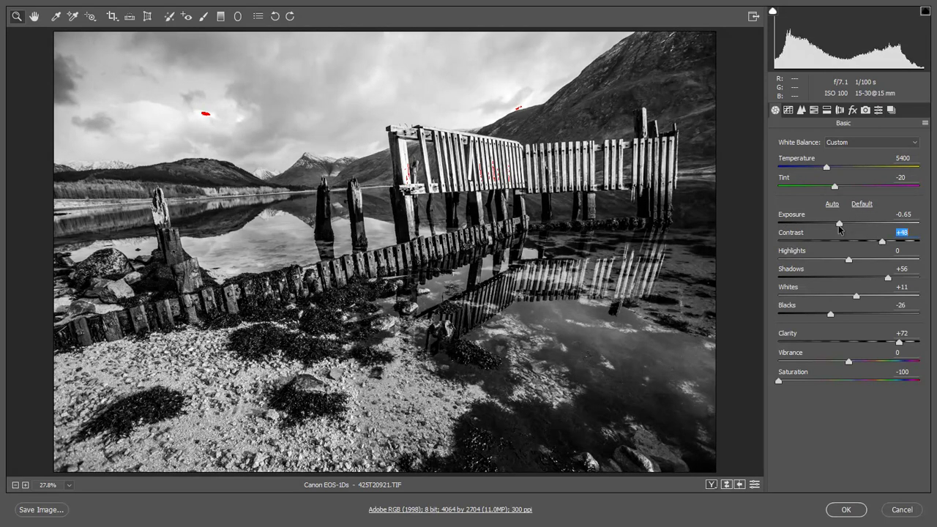
drag(838, 224, 837, 224)
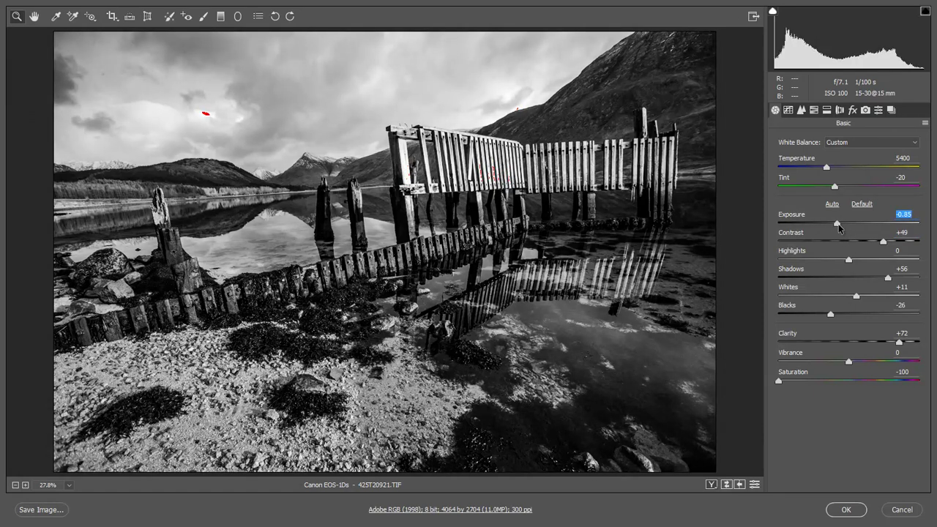
drag(837, 223, 844, 228)
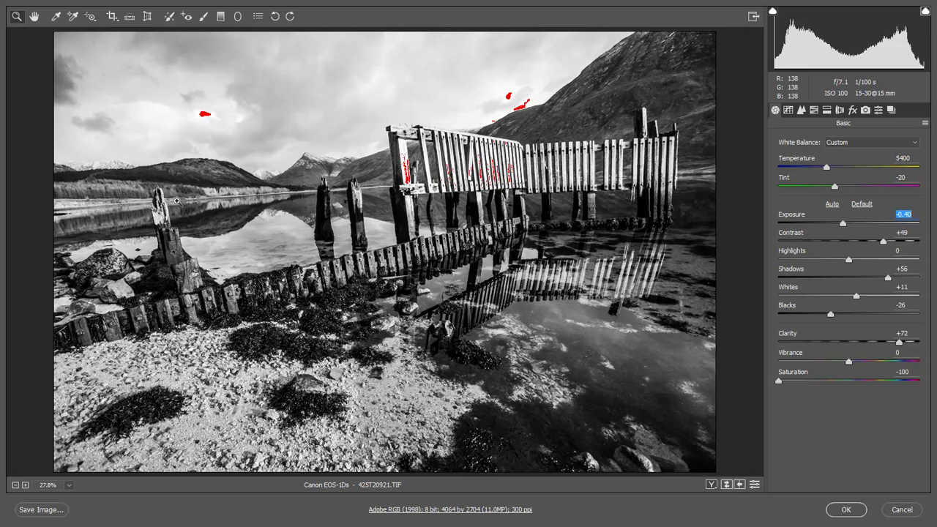
click(846, 510)
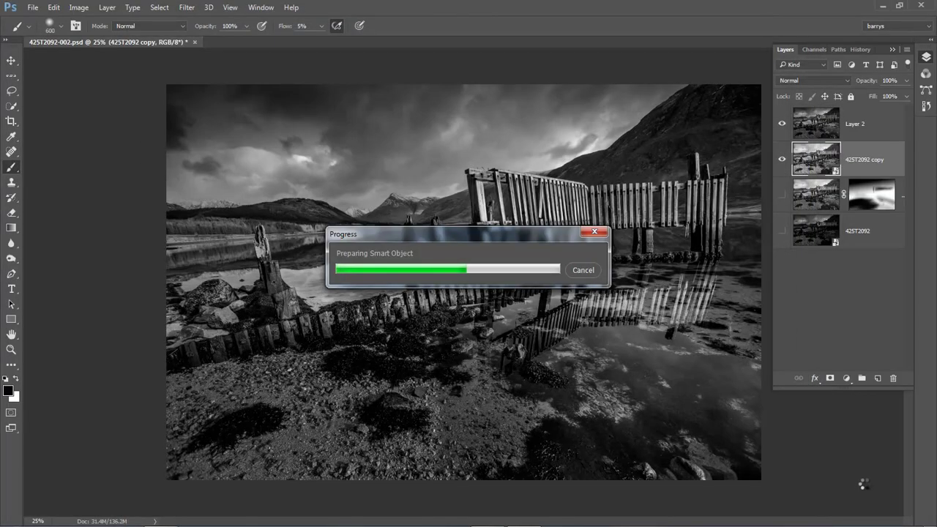
- Add a white layer mask to Layer 2 and hide the layers
click(872, 124)
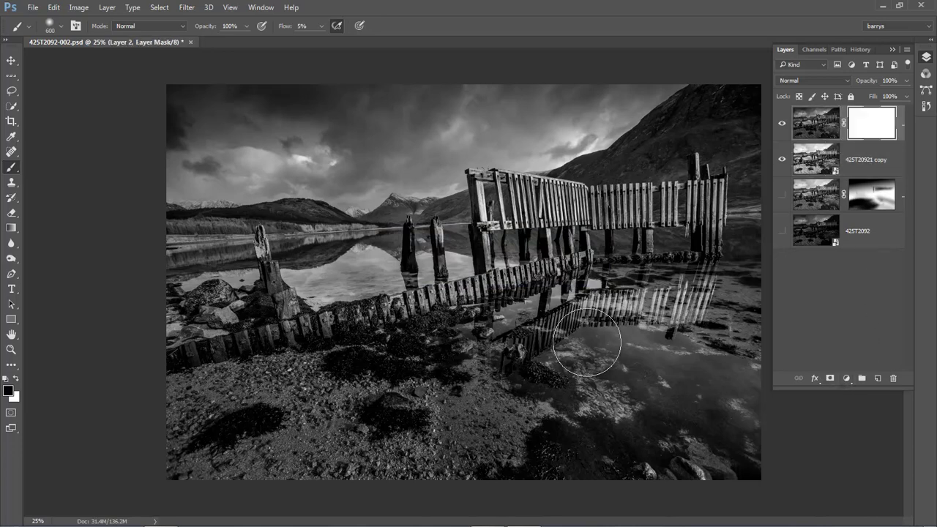
key(F7)
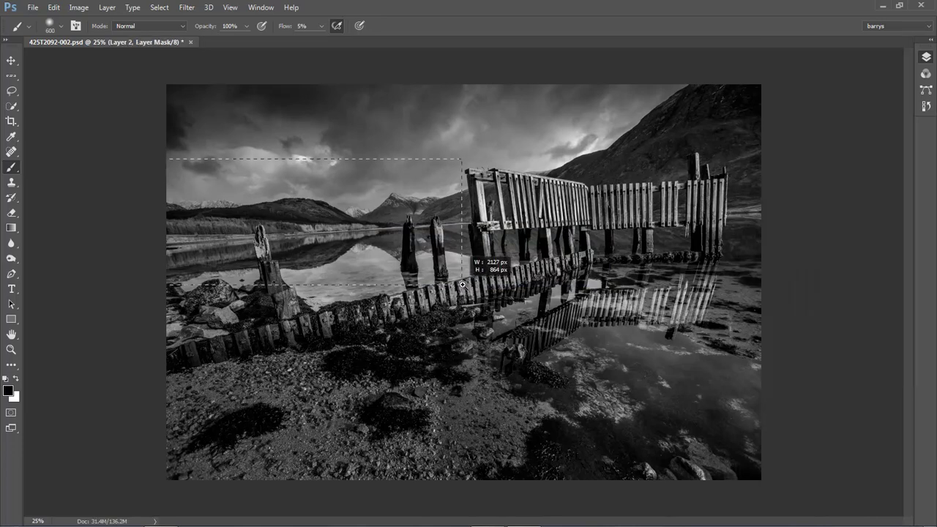
- Brighten the distant snowy peaks by painting black on Layer 2's mask with a 20 px brush reduced to 9 px at 2% flow
scroll(585, 213, up, 3)
drag(471, 142, 856, 372)
key(bracketleft)
key(bracketleft)
key(bracketleft)
key(bracketleft)
key(bracketleft)
key(bracketleft)
key(bracketleft)
key(bracketleft)
key(bracketleft)
key(bracketleft)
key(bracketleft)
key(bracketleft)
key(bracketleft)
key(bracketleft)
key(bracketleft)
key(bracketleft)
key(bracketleft)
key(bracketleft)
key(bracketleft)
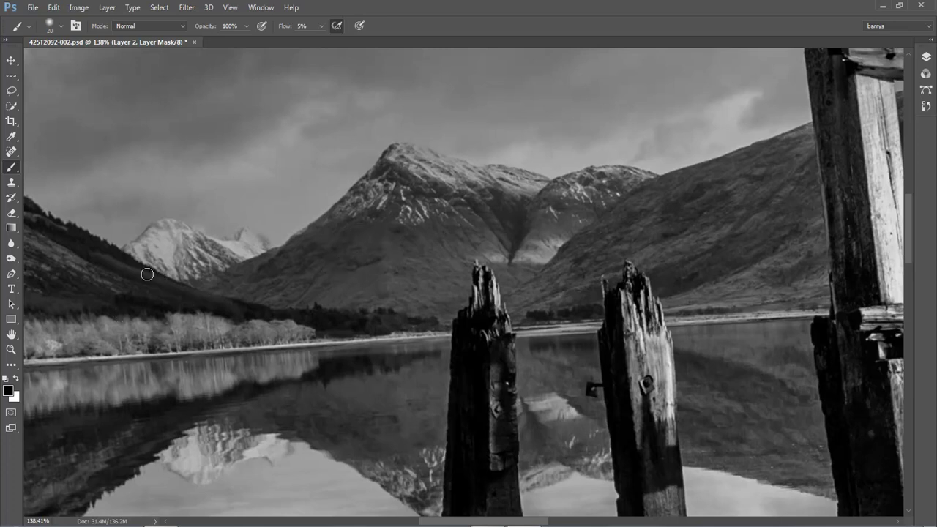
mouse_move(248, 242)
mouse_down()
mouse_move(227, 230)
mouse_move(163, 266)
mouse_move(151, 243)
mouse_move(151, 262)
mouse_up()
mouse_move(201, 231)
mouse_down()
mouse_move(159, 240)
mouse_move(154, 259)
mouse_move(133, 254)
mouse_move(148, 243)
mouse_move(142, 252)
mouse_move(153, 246)
mouse_move(156, 264)
mouse_move(167, 234)
mouse_move(175, 254)
mouse_move(197, 258)
mouse_up()
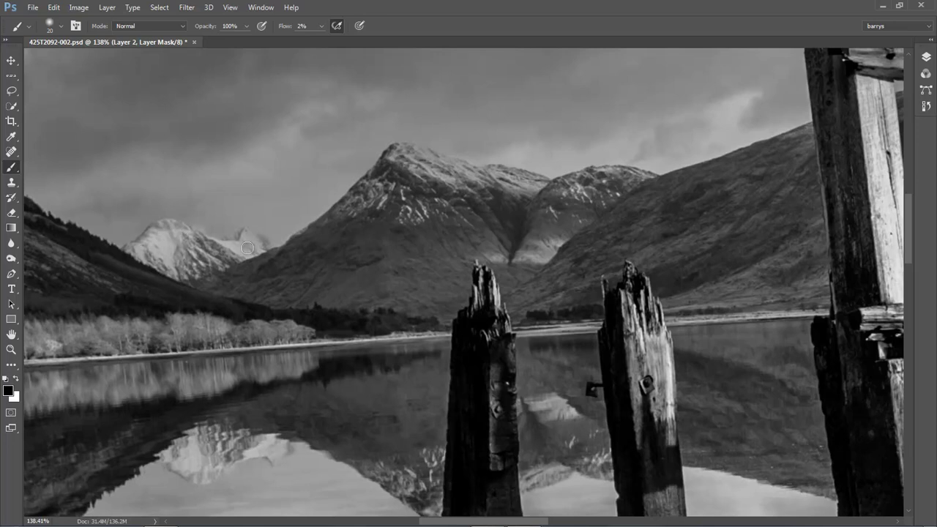
mouse_move(226, 261)
mouse_down()
mouse_move(186, 272)
mouse_move(224, 259)
mouse_move(170, 250)
mouse_move(175, 235)
mouse_move(154, 241)
mouse_up()
mouse_move(182, 273)
mouse_down()
mouse_move(136, 250)
mouse_move(163, 275)
mouse_move(164, 255)
mouse_up()
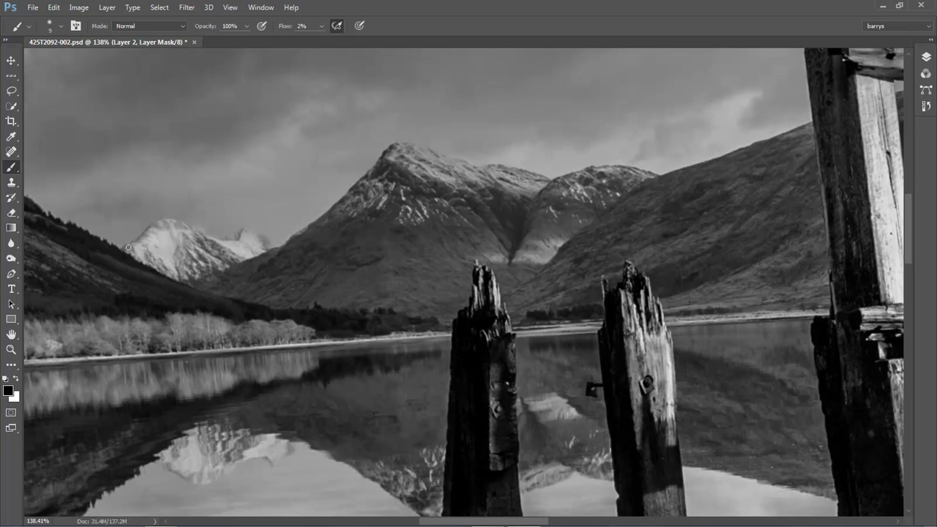
- Paint black over the central mountain's summit with a 15 px brush at 5% flow, and remove the spill into the sky with white
scroll(165, 245, up, 1)
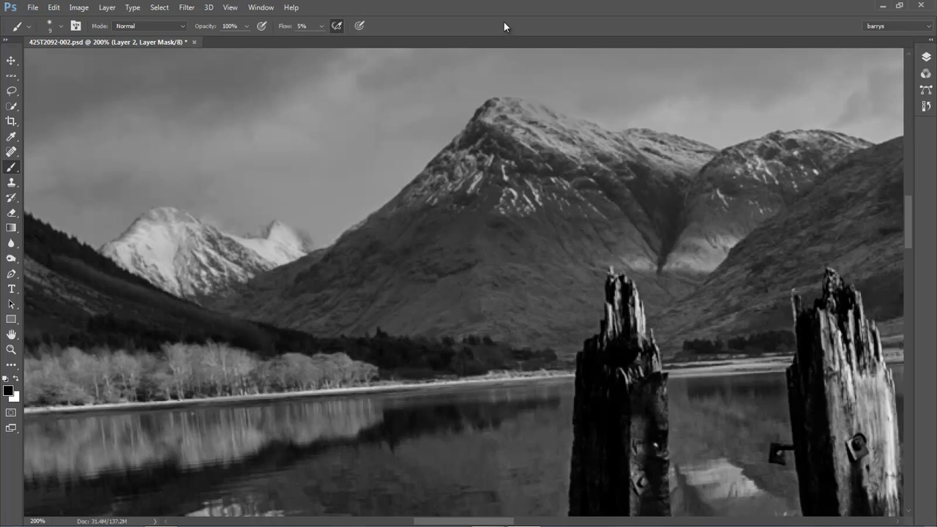
key(bracketright)
key(bracketright)
mouse_move(484, 162)
mouse_down()
mouse_move(508, 128)
mouse_move(495, 110)
mouse_move(540, 111)
mouse_move(569, 127)
mouse_move(541, 124)
mouse_move(580, 129)
mouse_move(528, 107)
mouse_move(560, 91)
mouse_up()
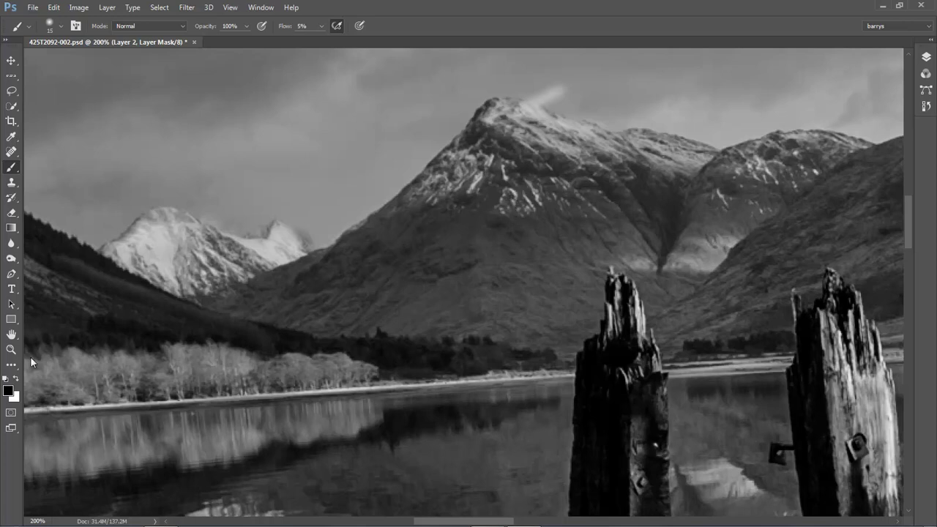
click(16, 380)
mouse_move(550, 129)
mouse_down()
mouse_move(580, 105)
mouse_move(514, 93)
mouse_move(558, 106)
mouse_move(585, 93)
mouse_move(526, 82)
mouse_move(571, 89)
mouse_move(531, 85)
mouse_up()
click(17, 378)
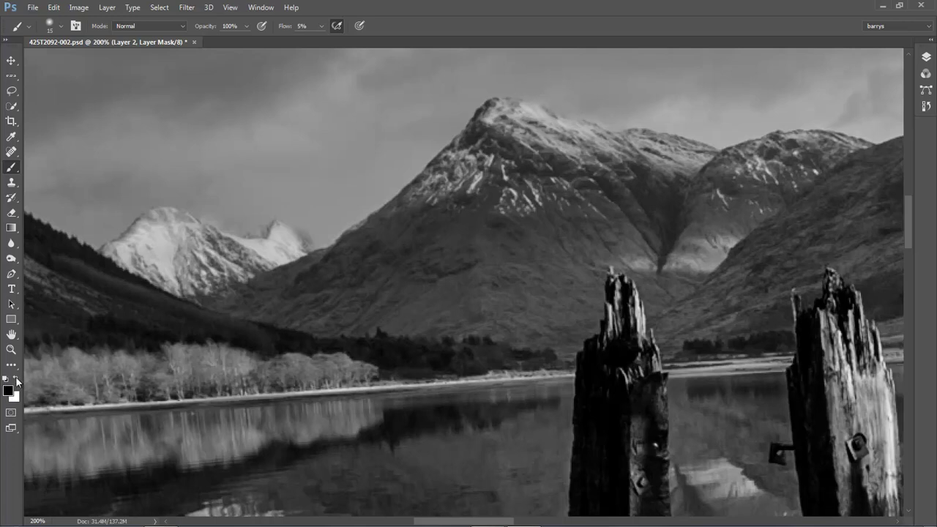
- Brighten the snowy ridges of the central mountain on Layer 2's mask with black, using a 15 px brush reduced to 9 px
mouse_move(515, 122)
mouse_down()
mouse_move(694, 153)
mouse_move(524, 139)
mouse_move(512, 118)
mouse_up()
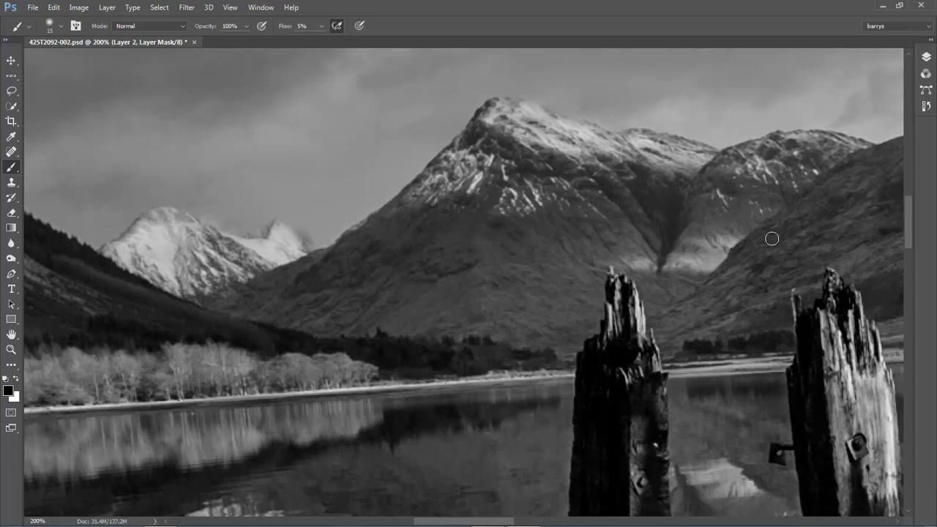
mouse_move(726, 170)
mouse_down()
mouse_move(805, 140)
mouse_move(842, 144)
mouse_move(718, 161)
mouse_move(754, 170)
mouse_move(799, 156)
mouse_move(782, 148)
mouse_move(670, 157)
mouse_move(667, 146)
mouse_move(640, 139)
mouse_move(702, 154)
mouse_move(671, 178)
mouse_up()
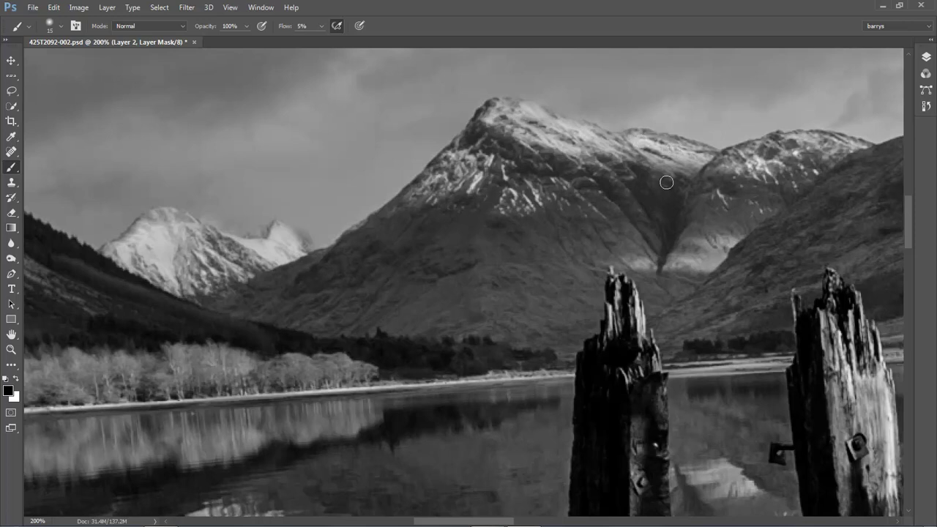
key(bracketleft)
mouse_move(636, 142)
mouse_down()
mouse_move(636, 156)
mouse_move(606, 156)
mouse_up()
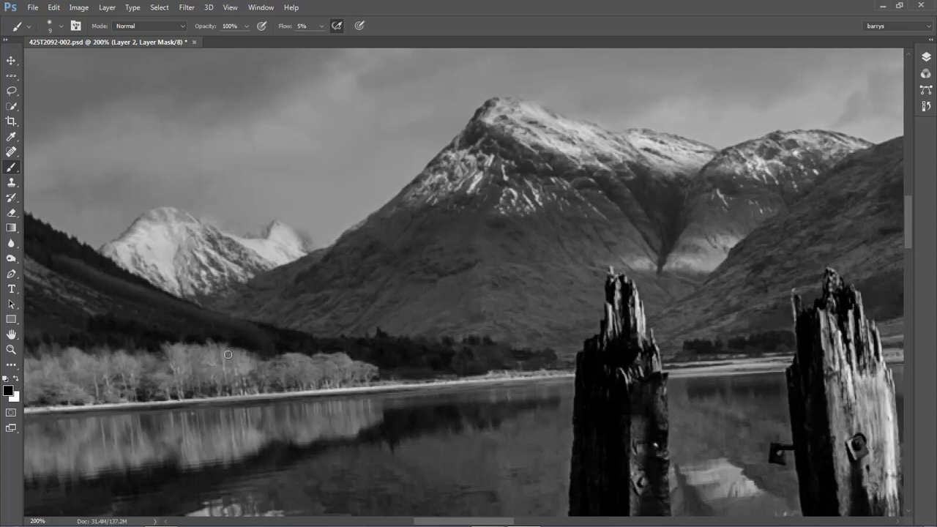
- Enlarge the brush to 35 px and brighten the sunlit trees along the far shore on Layer 2's mask
drag(524, 275, 568, 214)
key(bracketright)
key(bracketright)
key(bracketright)
key(bracketright)
key(bracketright)
key(bracketright)
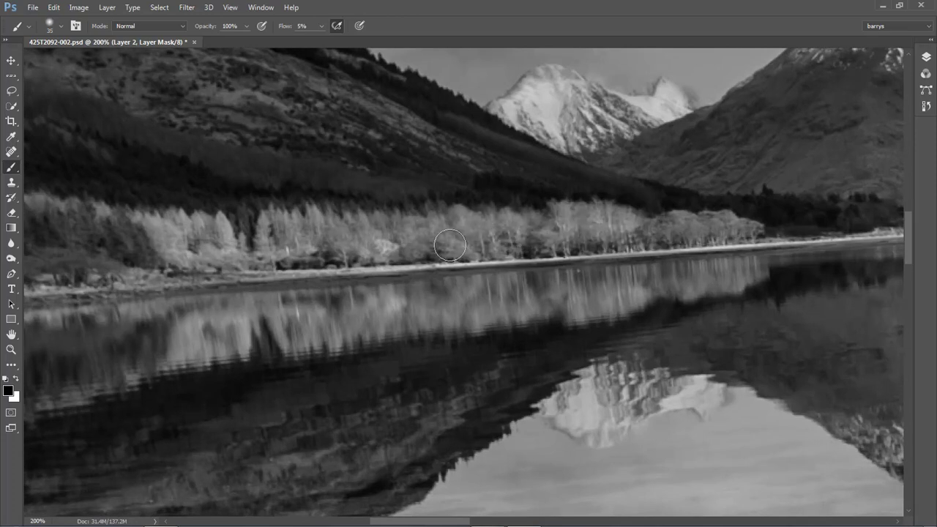
mouse_move(447, 247)
mouse_down()
mouse_move(402, 219)
mouse_move(371, 255)
mouse_move(319, 230)
mouse_move(286, 238)
mouse_move(258, 261)
mouse_move(202, 251)
mouse_move(169, 217)
mouse_move(216, 259)
mouse_move(276, 234)
mouse_move(312, 263)
mouse_move(400, 238)
mouse_move(468, 266)
mouse_move(536, 227)
mouse_move(581, 216)
mouse_move(651, 251)
mouse_move(729, 244)
mouse_move(742, 261)
mouse_move(672, 304)
mouse_move(664, 255)
mouse_move(704, 284)
mouse_move(727, 279)
mouse_move(691, 272)
mouse_move(625, 306)
mouse_move(597, 269)
mouse_move(564, 313)
mouse_move(536, 282)
mouse_move(487, 305)
mouse_move(456, 269)
mouse_move(415, 334)
mouse_move(377, 281)
mouse_move(358, 330)
mouse_move(337, 336)
mouse_move(300, 284)
mouse_move(280, 345)
mouse_move(228, 281)
mouse_move(201, 349)
mouse_move(174, 295)
mouse_move(162, 364)
mouse_move(201, 306)
mouse_move(271, 317)
mouse_move(304, 278)
mouse_move(314, 346)
mouse_move(362, 298)
mouse_move(399, 325)
mouse_move(483, 269)
mouse_move(510, 321)
mouse_move(571, 235)
mouse_move(592, 305)
mouse_move(611, 304)
mouse_move(655, 250)
mouse_move(664, 294)
mouse_move(714, 295)
mouse_move(746, 273)
mouse_move(742, 235)
mouse_move(691, 225)
mouse_move(677, 241)
mouse_move(664, 223)
mouse_move(612, 246)
mouse_move(565, 210)
mouse_move(515, 255)
mouse_move(473, 217)
mouse_move(388, 257)
mouse_move(352, 230)
mouse_move(265, 254)
mouse_move(181, 219)
mouse_move(163, 256)
mouse_move(188, 371)
mouse_move(282, 322)
mouse_move(224, 338)
mouse_move(340, 314)
mouse_move(774, 299)
mouse_up()
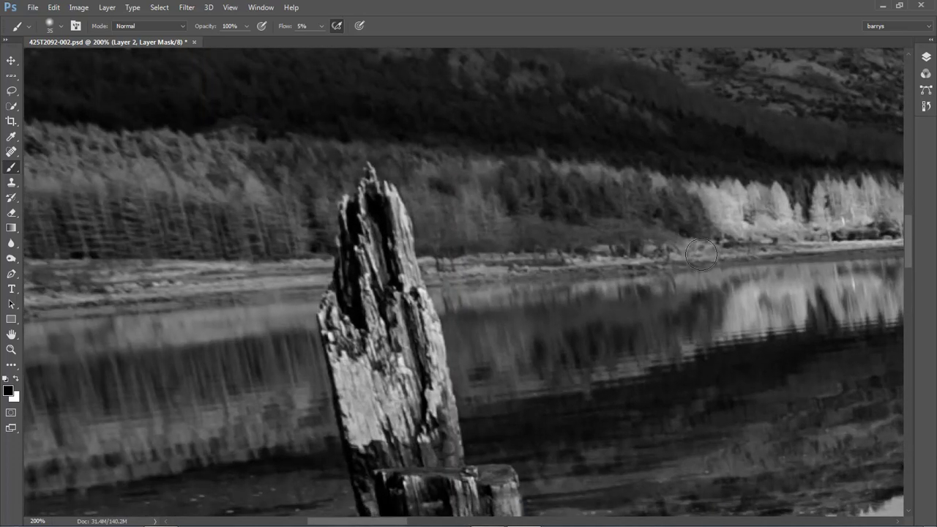
- Reduce the brush to 30 px and brighten the shoreline strip below the trees on Layer 2's mask
key(bracketleft)
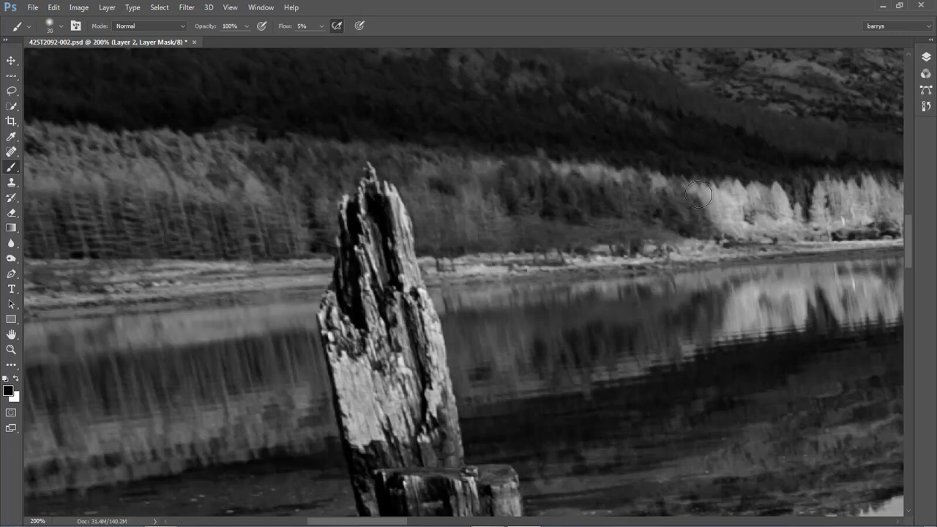
drag(239, 266, 671, 215)
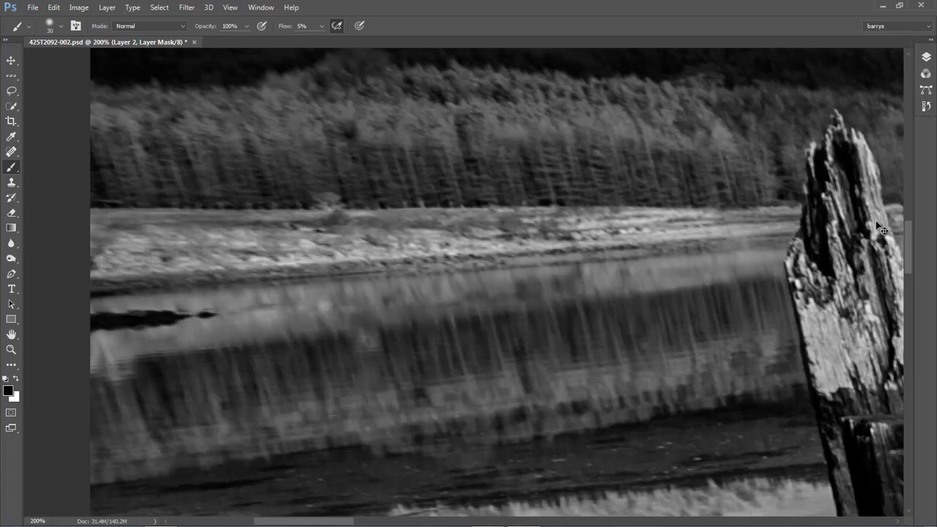
key(ctrl+0)
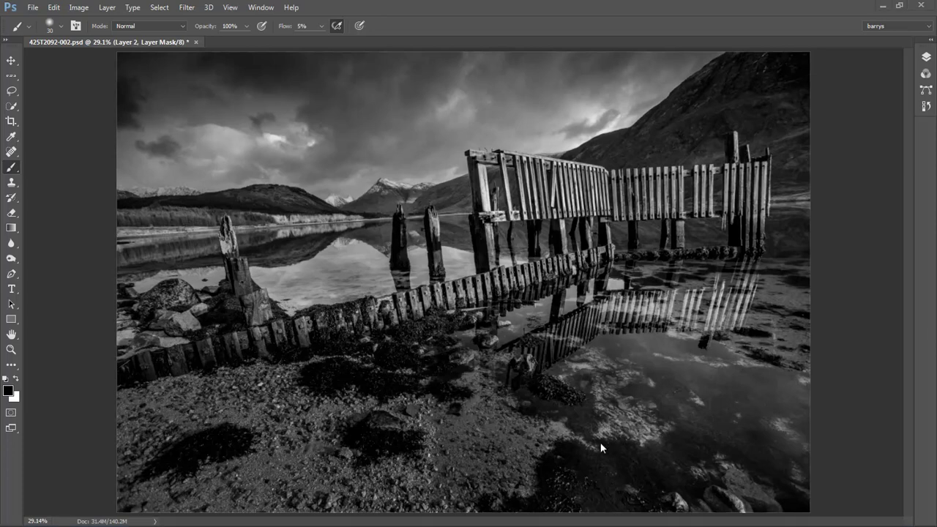
- Brighten the weathered post by the rocks and the two posts standing in the lake on Layer 2's mask with the 30 px brush
key(ctrl+space)
mouse_move(199, 206)
mouse_down()
mouse_move(256, 227)
mouse_move(326, 325)
mouse_up()
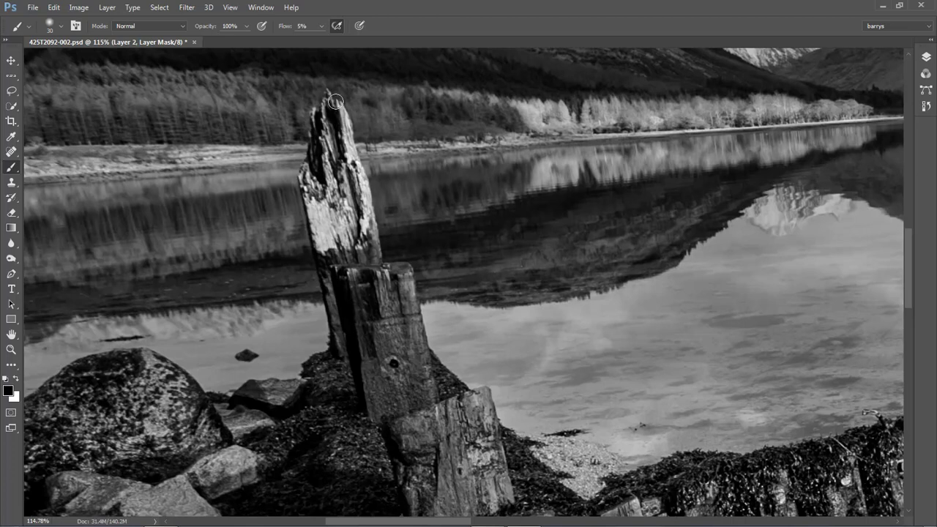
drag(598, 300, 106, 338)
drag(495, 215, 426, 263)
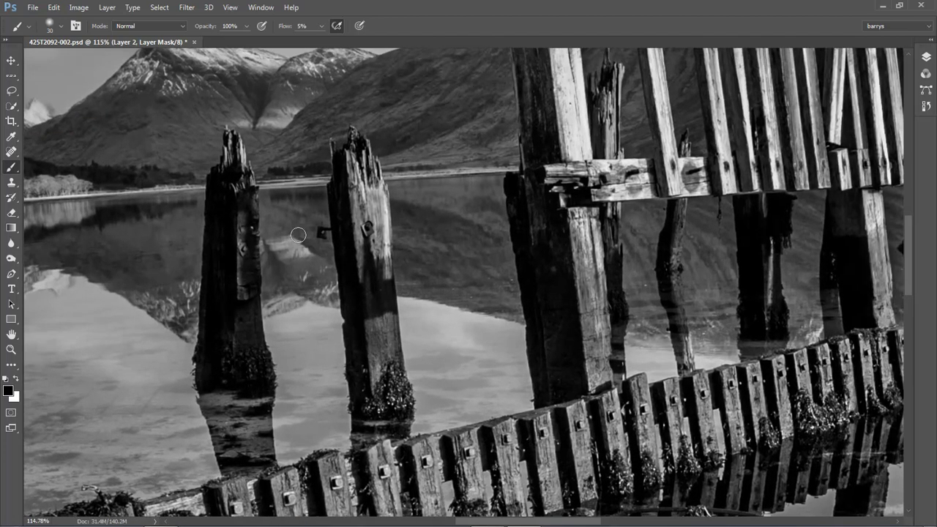
drag(235, 152, 234, 169)
mouse_move(358, 260)
mouse_down()
mouse_move(379, 249)
mouse_move(383, 256)
mouse_move(361, 238)
mouse_up()
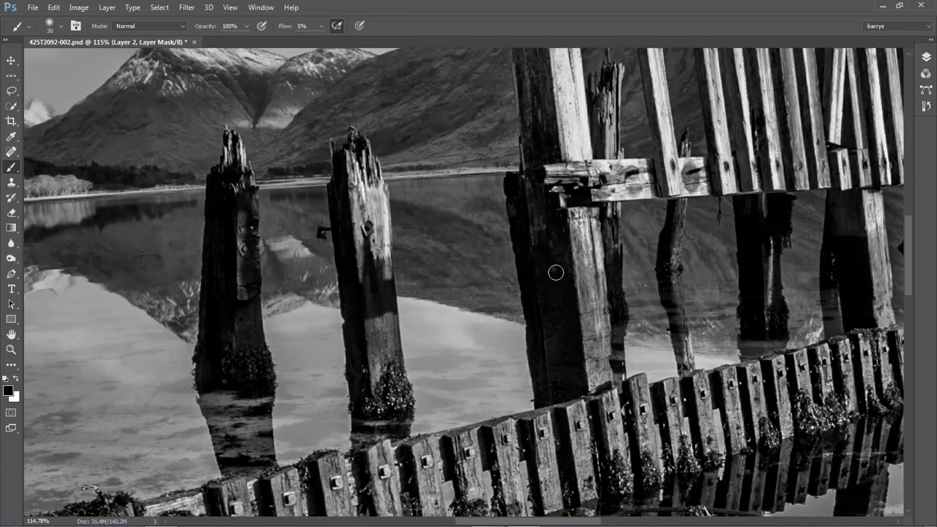
- Brighten the wooden fence, its tall end posts and their reflections in the water on Layer 2's mask with the 30 px brush
drag(564, 172, 457, 358)
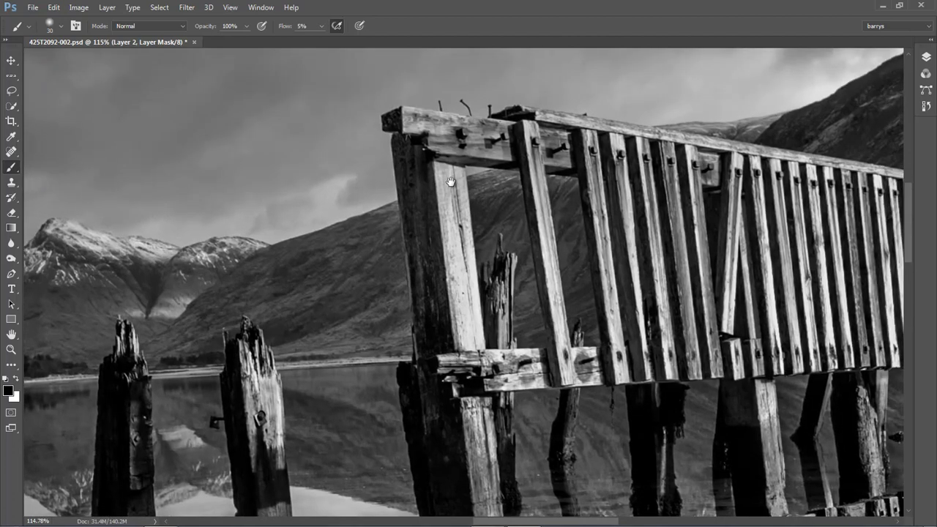
drag(765, 307, 373, 289)
drag(832, 278, 317, 406)
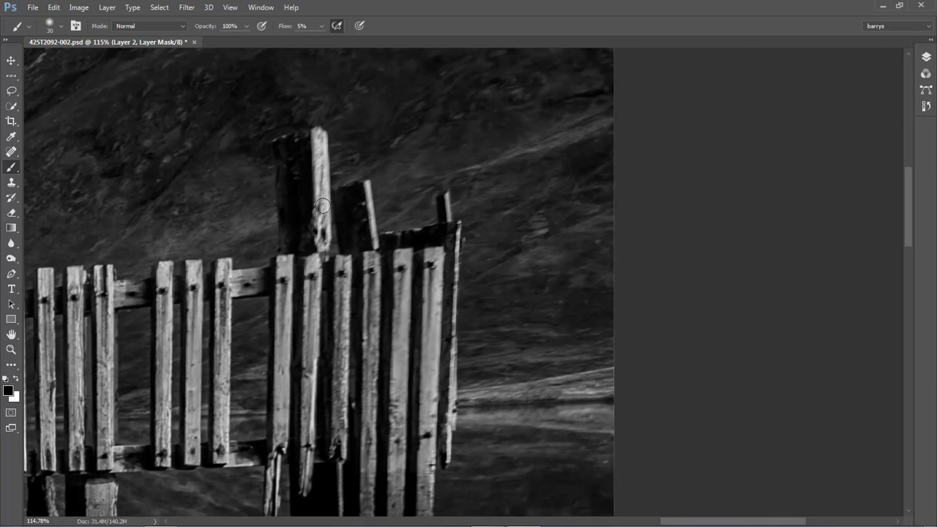
mouse_move(431, 263)
mouse_down()
mouse_move(420, 455)
mouse_move(430, 208)
mouse_up()
drag(411, 275, 469, 72)
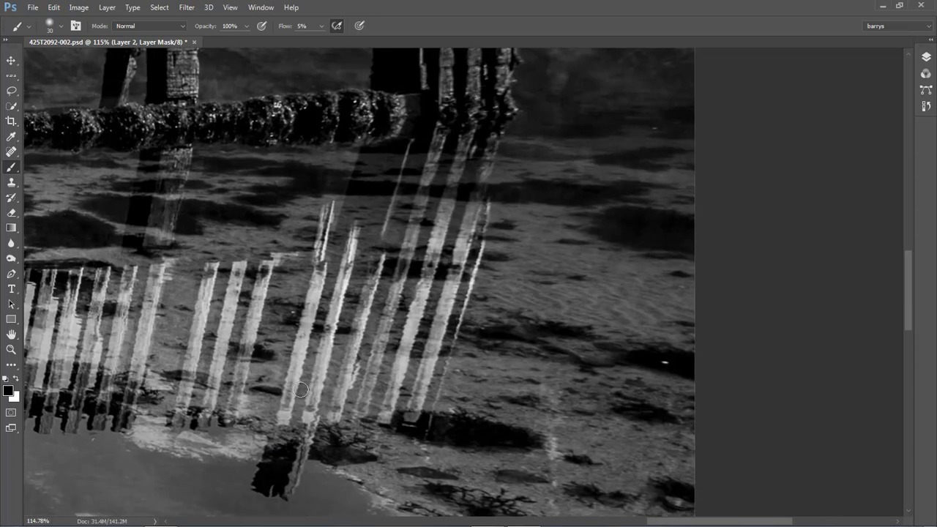
key(ctrl+0)
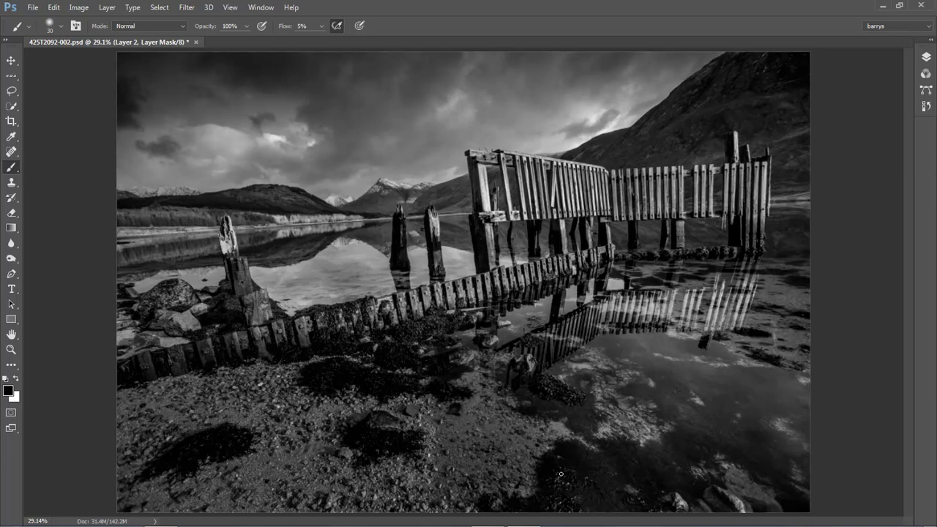
- Save the document as a new version named 425T2092-003.psd
click(32, 7)
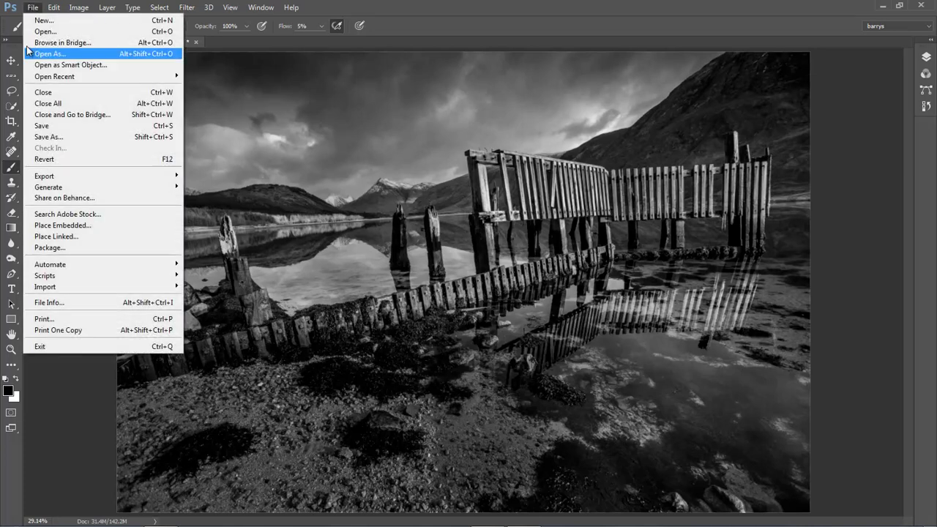
click(58, 137)
click(153, 222)
key(BackSpace)
text(3)
key(Return)
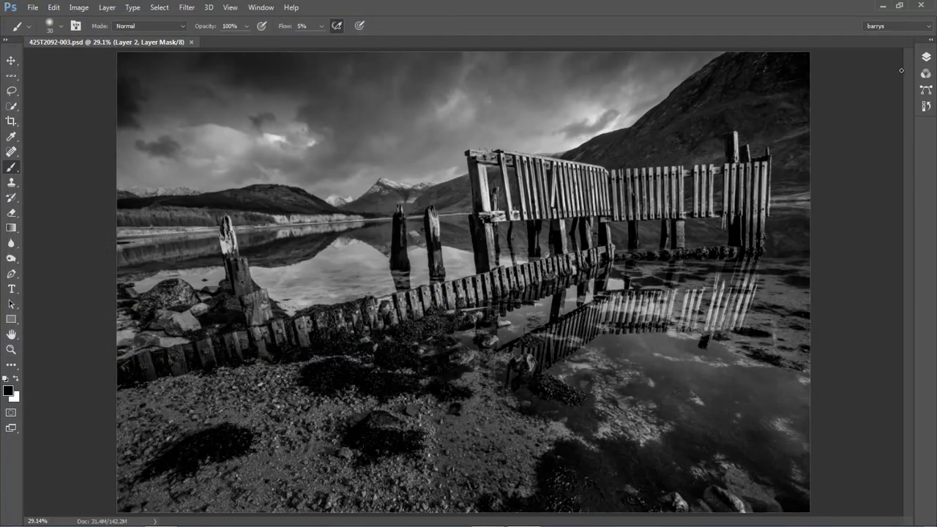
- Flatten all layers into a single background, discarding the hidden layers, and put the layer list away
click(926, 57)
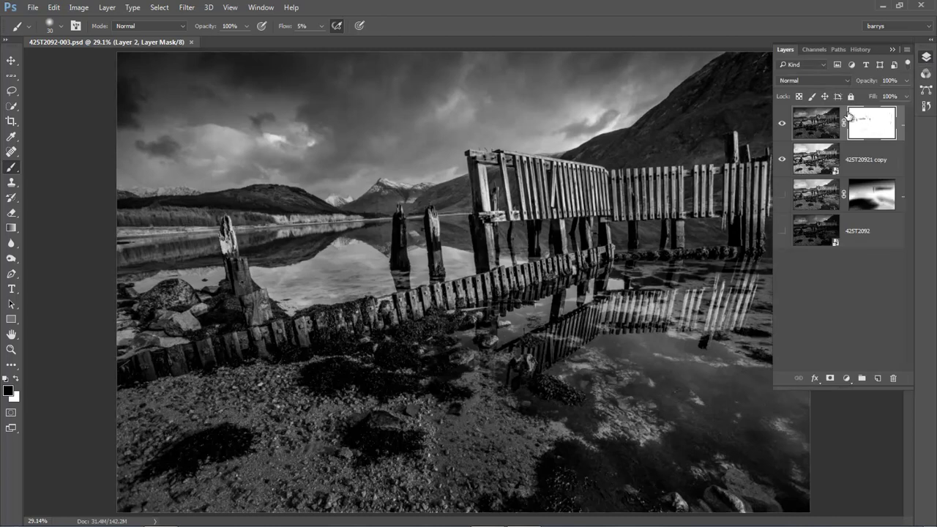
click(906, 51)
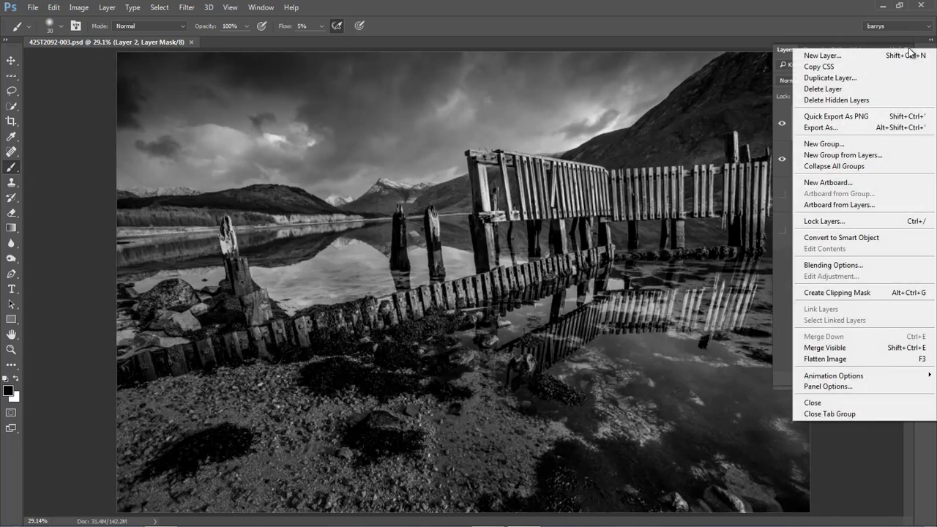
click(834, 359)
click(439, 206)
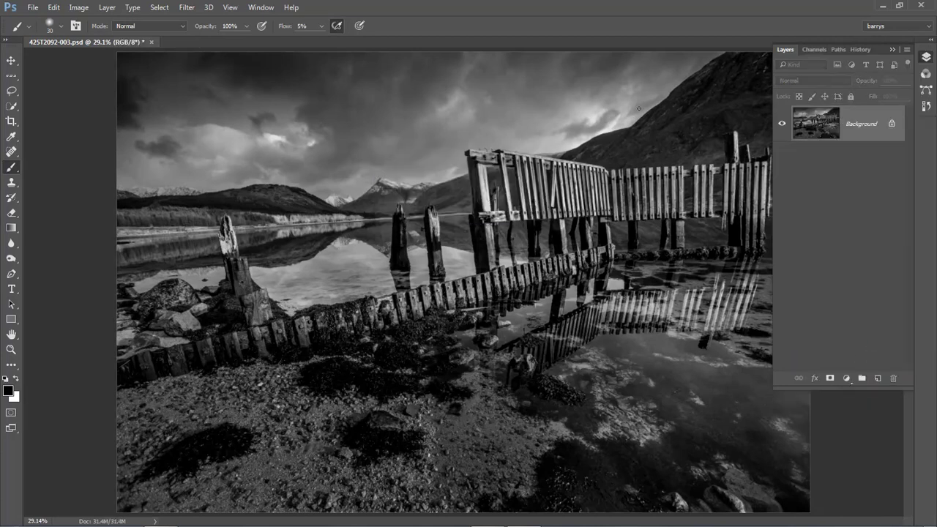
key(F7)
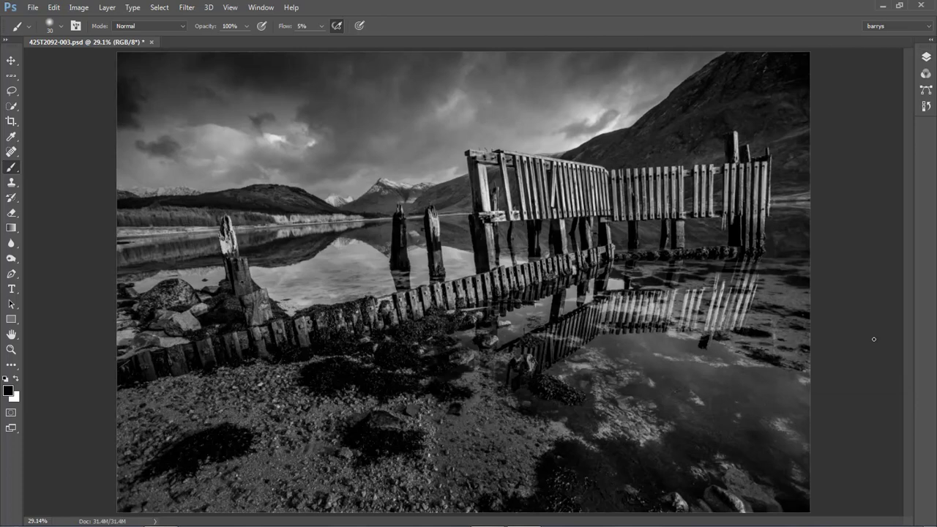
- Apply a Levels adjustment with the white input level set to 245, and return to the Brush tool
key(ctrl+l)
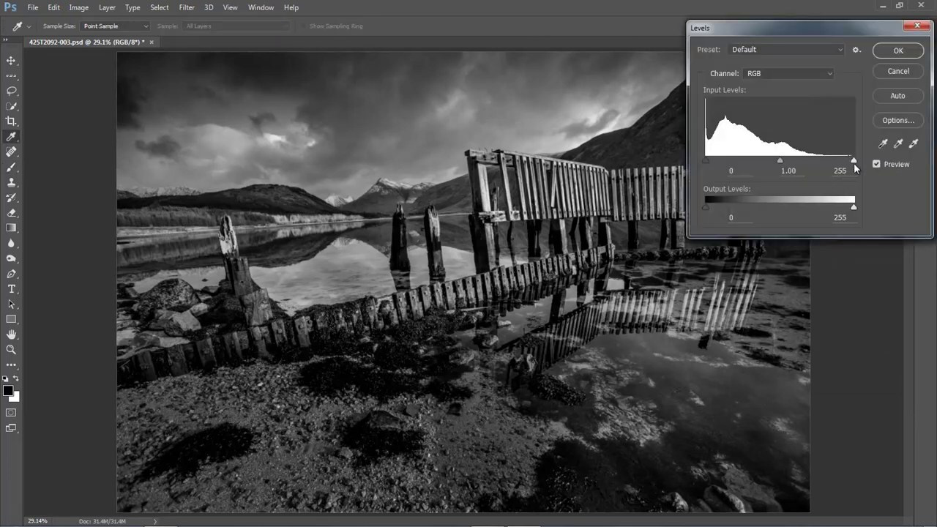
drag(852, 164, 849, 168)
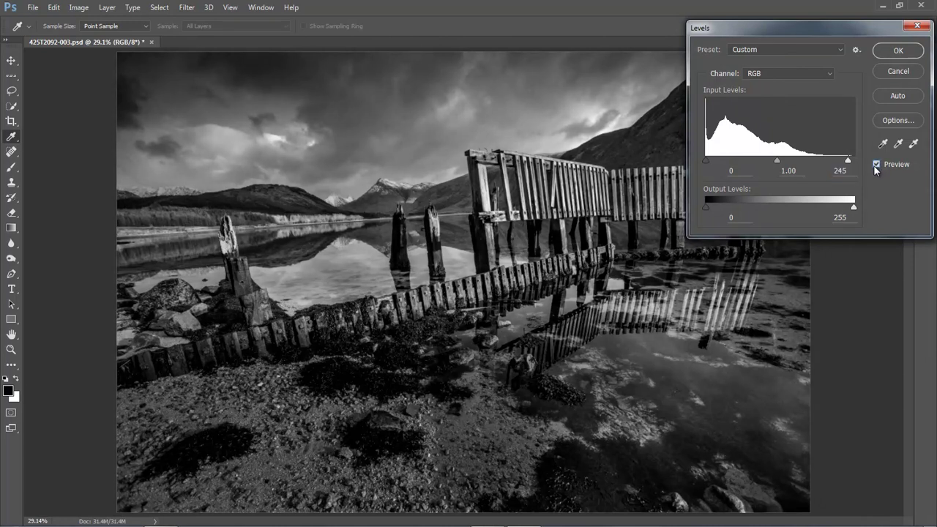
click(896, 52)
key(b)
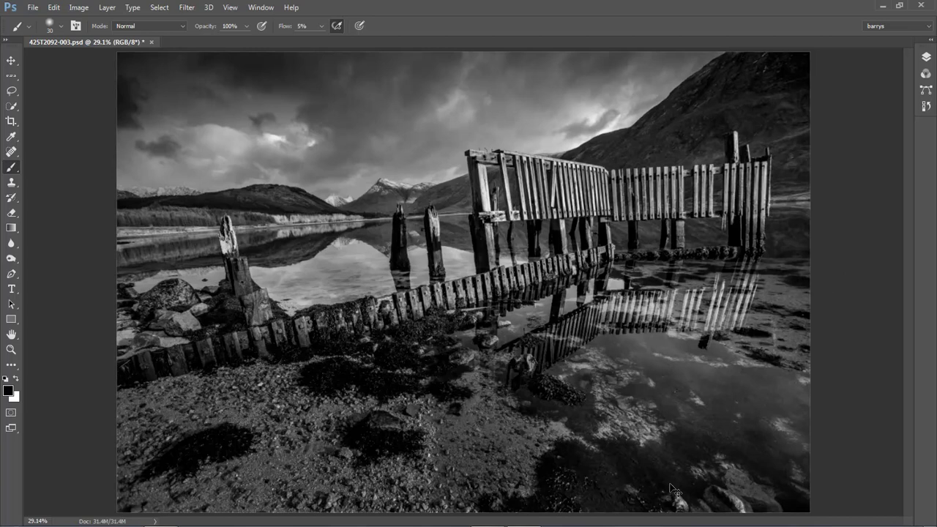
- Outline the bright rocks at the image's lower edge near the right corner with the freehand Lasso tool
drag(610, 458, 810, 513)
drag(520, 210, 552, 133)
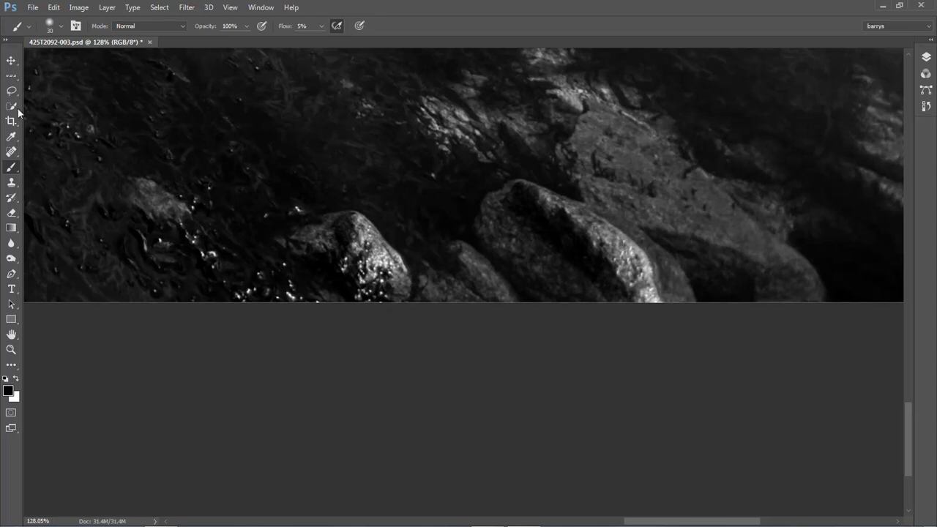
drag(11, 90, 29, 91)
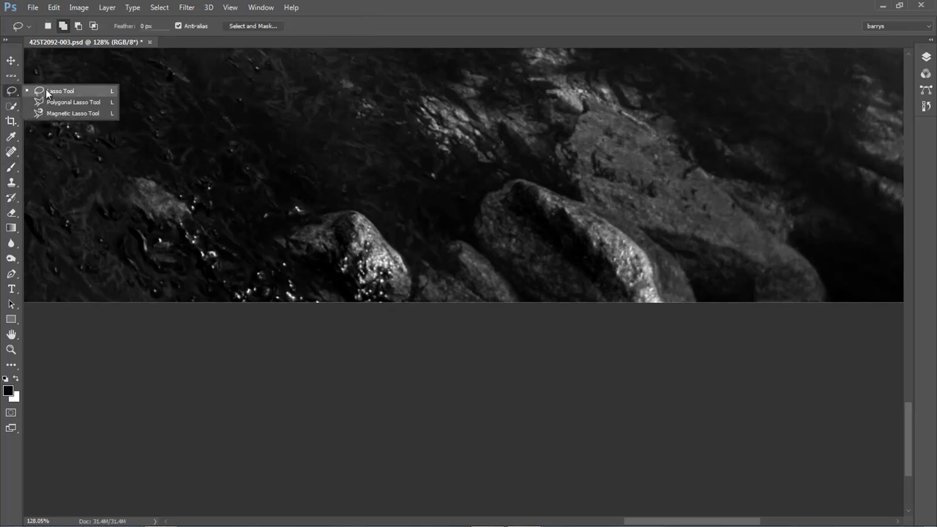
click(46, 91)
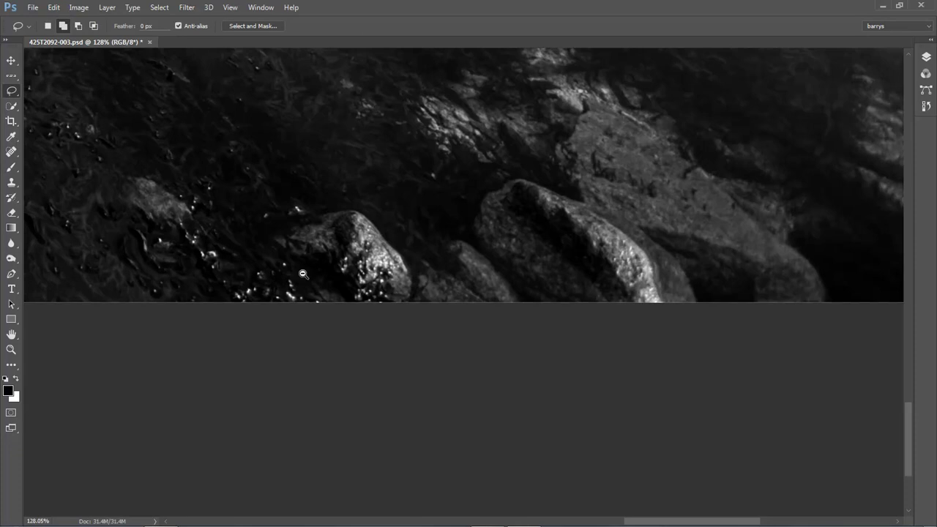
alt+click(446, 254)
alt+click(443, 264)
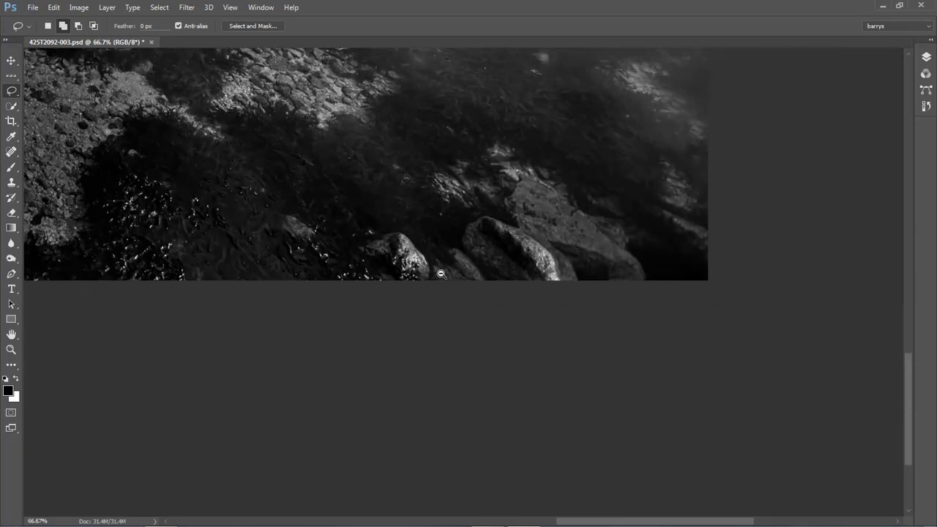
alt+click(441, 274)
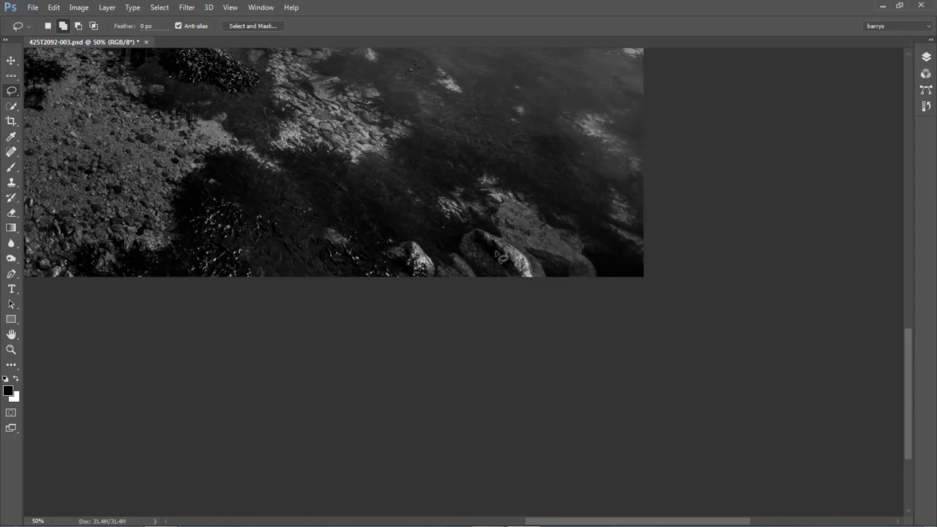
mouse_move(541, 279)
mouse_down()
mouse_move(491, 228)
mouse_move(464, 225)
mouse_move(455, 244)
mouse_move(402, 235)
mouse_move(357, 251)
mouse_up()
drag(349, 292, 547, 309)
- Replace the selected rocks with a Content-Aware fill in Normal mode at 100% opacity and clear the selection
click(925, 58)
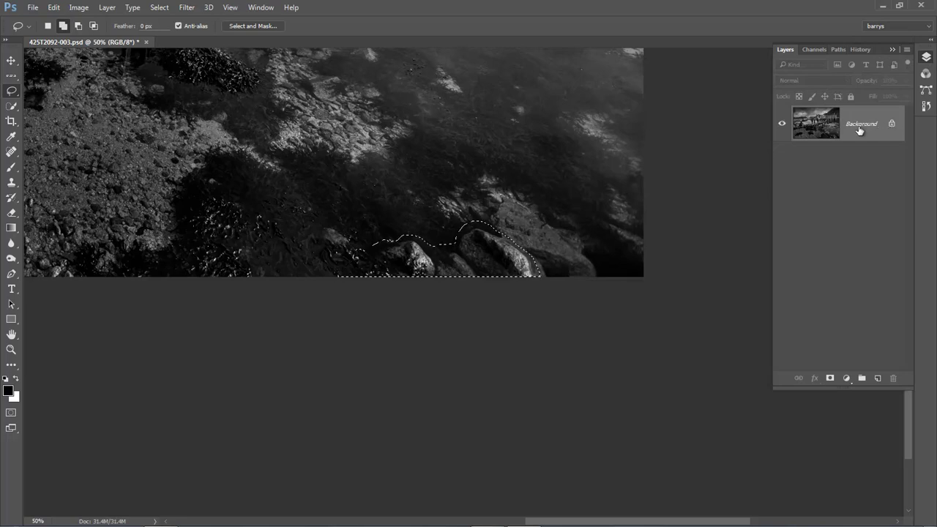
click(745, 27)
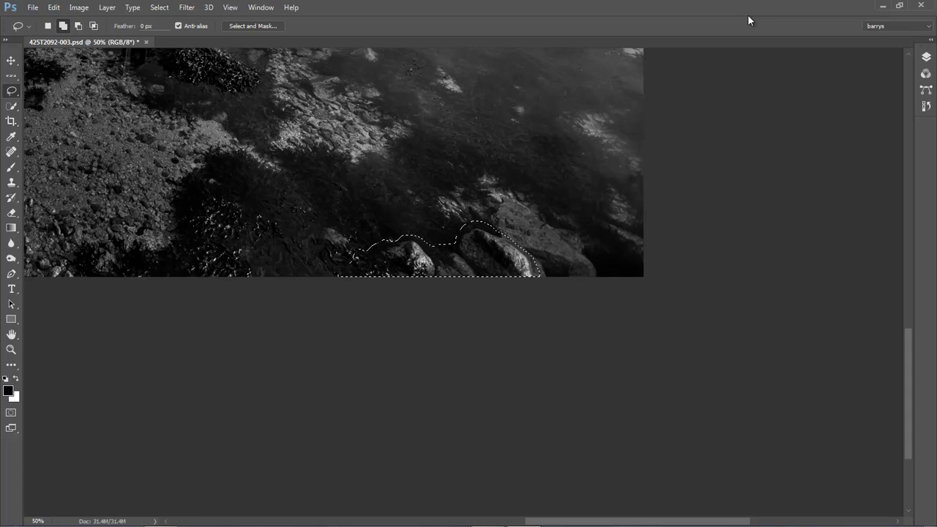
key(shift+BackSpace)
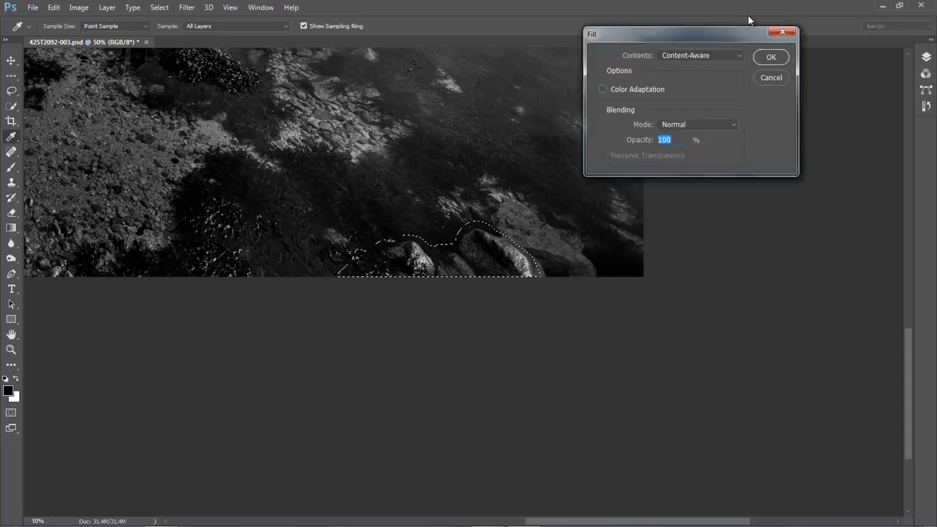
key(Return)
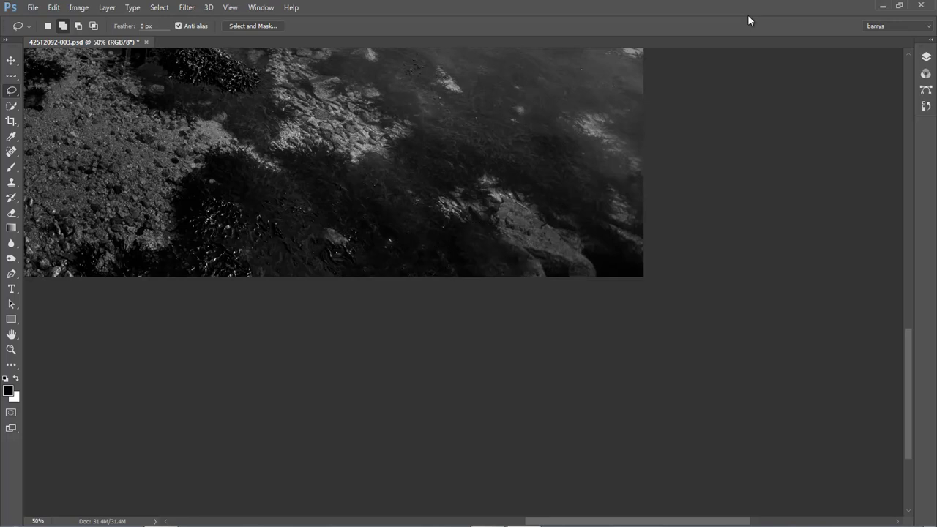
- Retouch the bright specks in the dark seaweed along the image's lower edge with a 35 px Content-Aware Spot Healing Brush
click(11, 152)
click(40, 152)
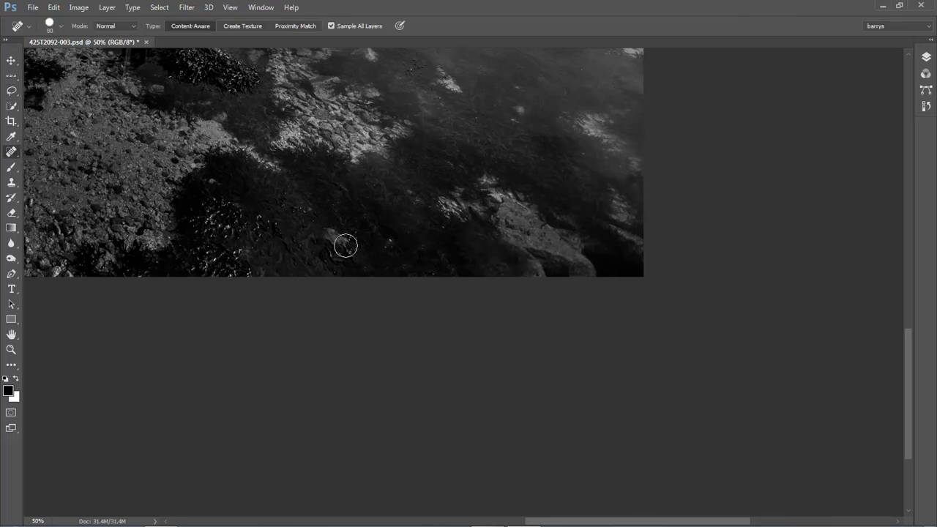
key(bracketleft)
key(bracketleft)
key(bracketleft)
key(bracketleft)
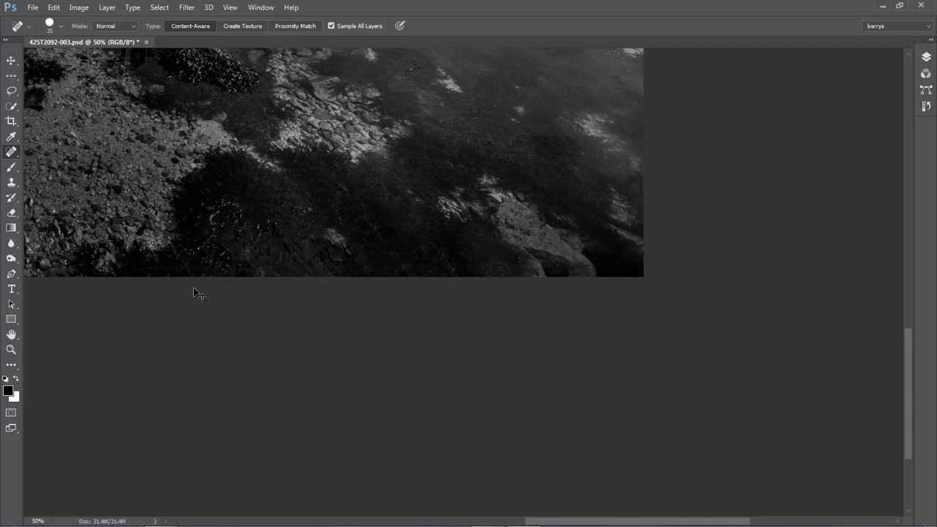
key(ctrl+0)
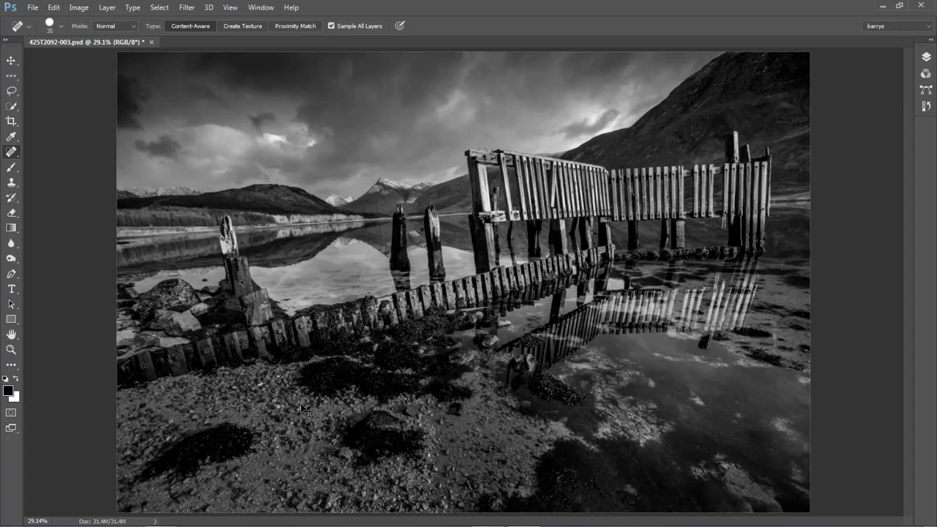
drag(155, 352, 297, 428)
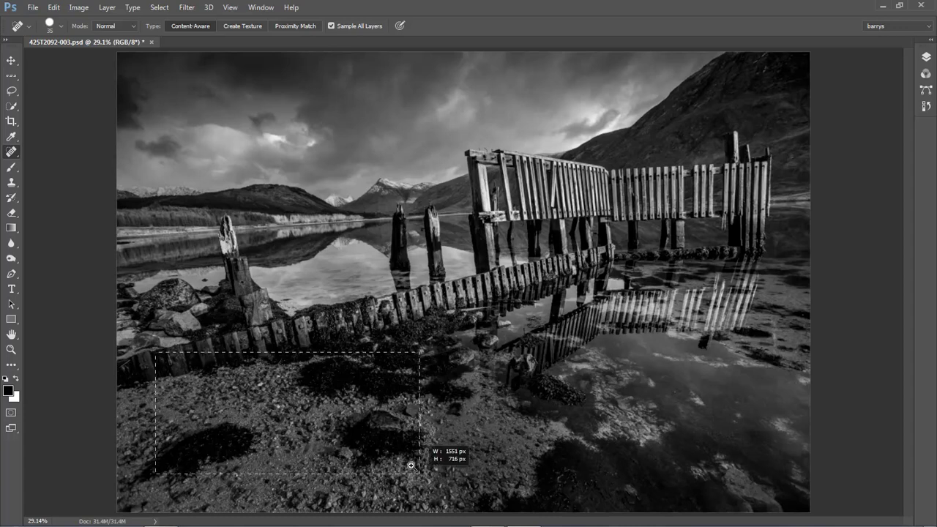
scroll(327, 378, up, 5)
click(374, 187)
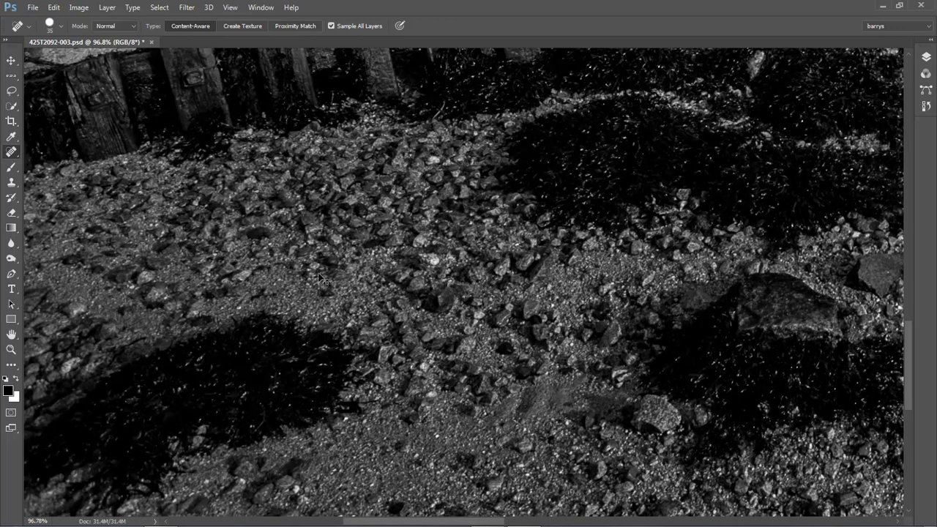
key(ctrl+0)
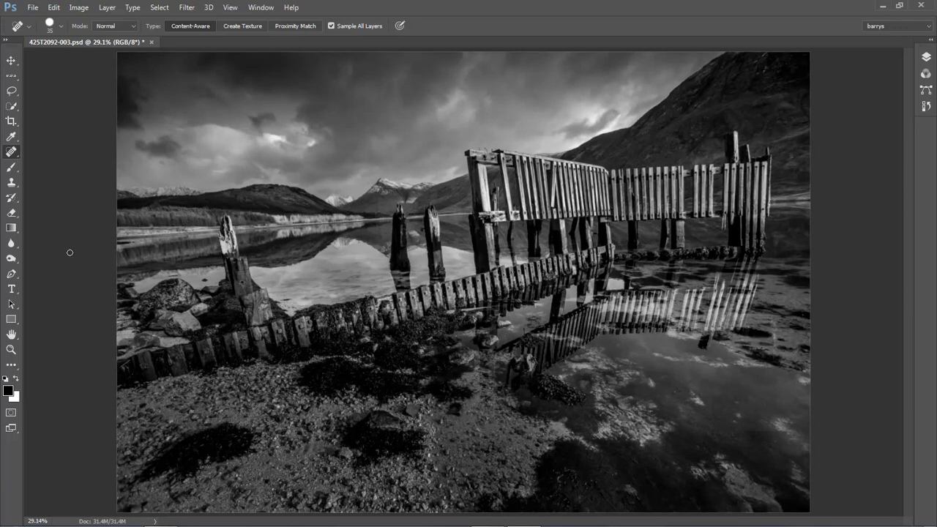
- Rotate the image clockwise with the Crop tool to level the far shoreline, and apply the crop with Content-Aware corner filling
click(11, 122)
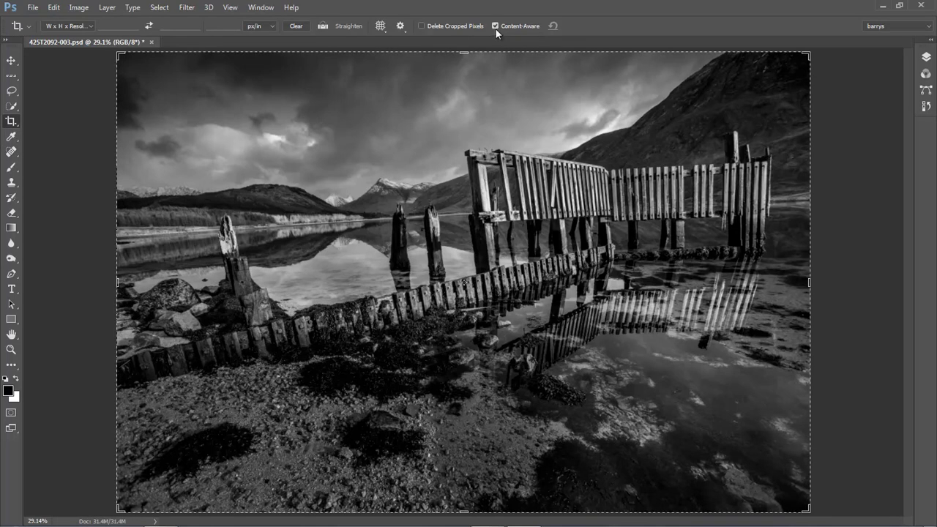
click(422, 252)
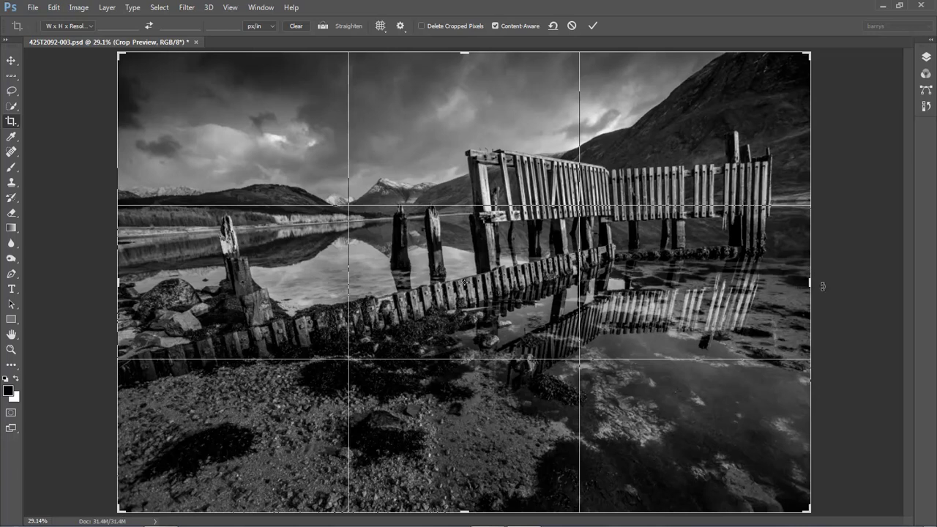
drag(823, 286, 832, 308)
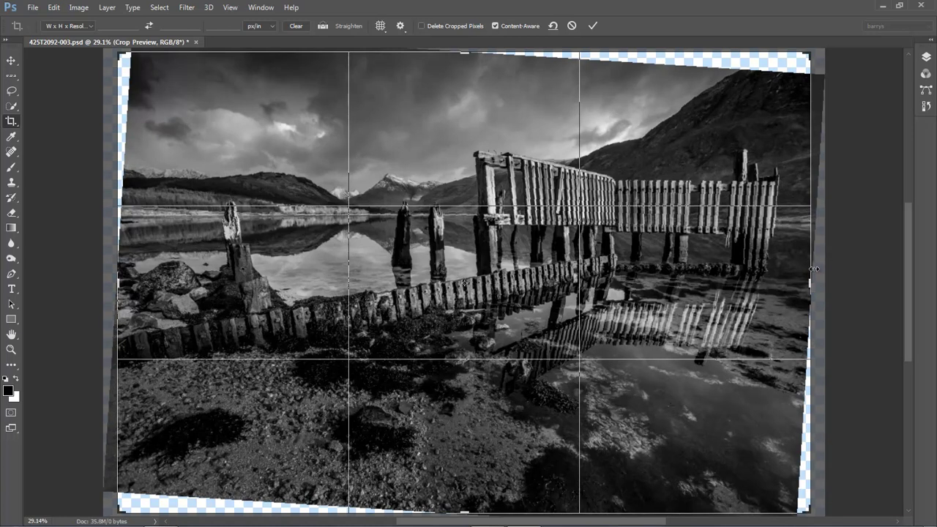
drag(824, 292, 833, 297)
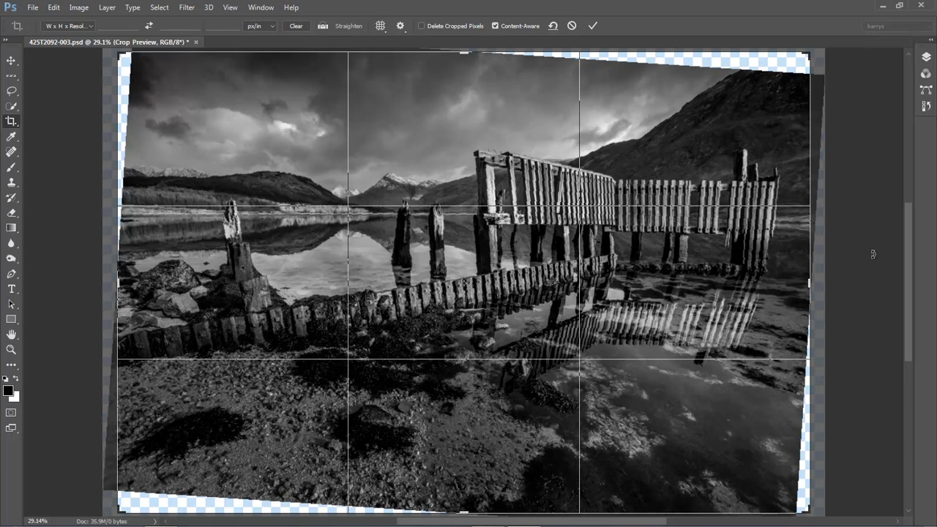
key(Return)
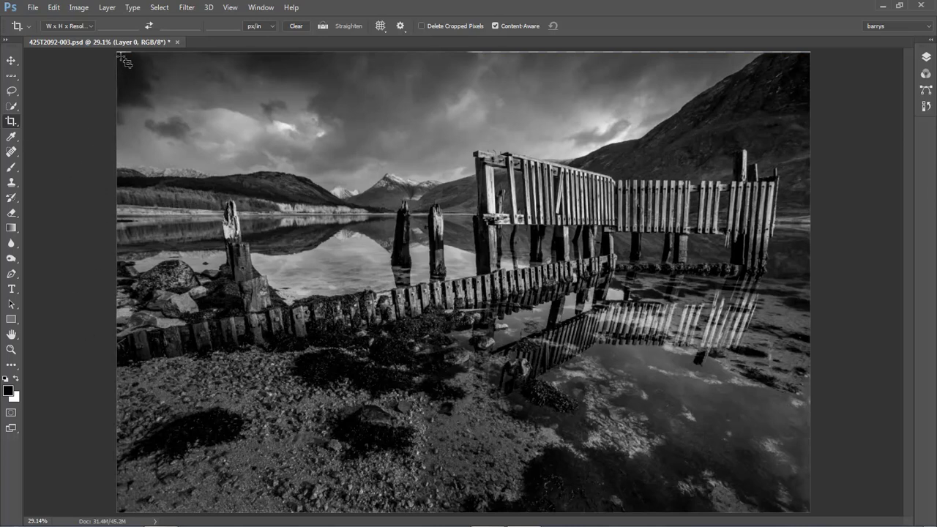
- Try to crop away the thin white line along the image's upper edge
click(11, 122)
click(198, 107)
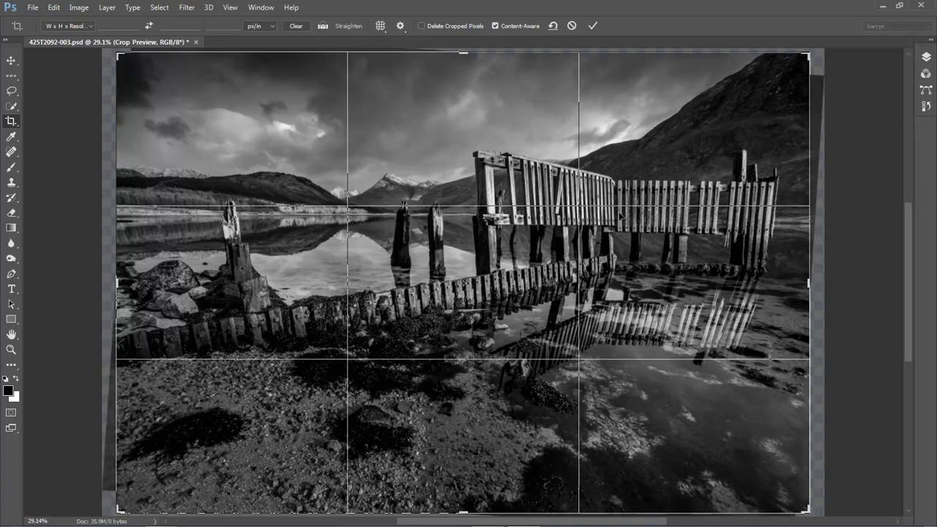
drag(462, 52, 463, 52)
key(Return)
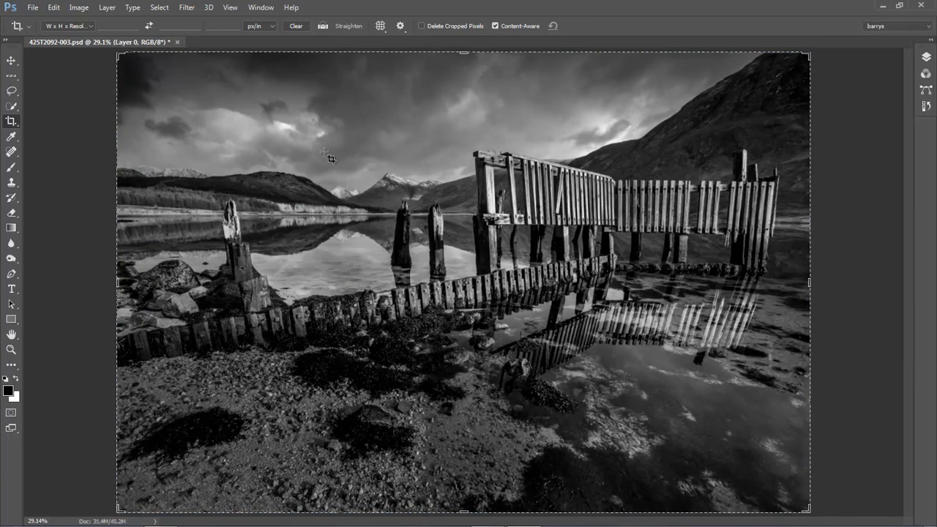
- Turn off snapping and move a new crop frame's upper edge slightly inward, past the white line along the sky
click(230, 7)
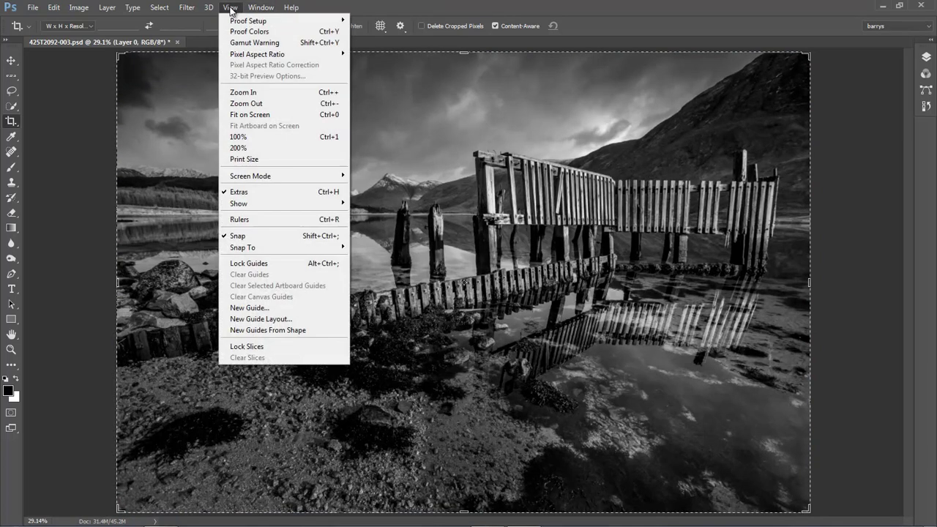
click(238, 238)
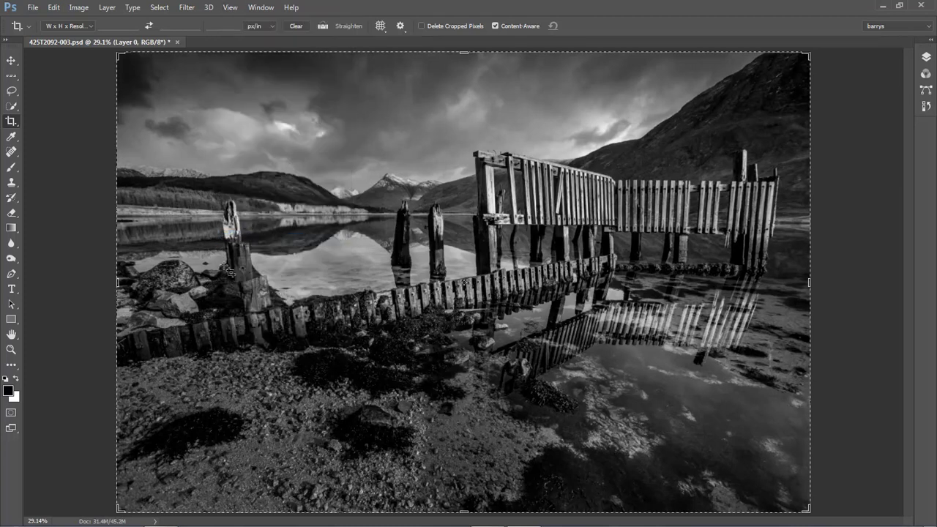
click(505, 141)
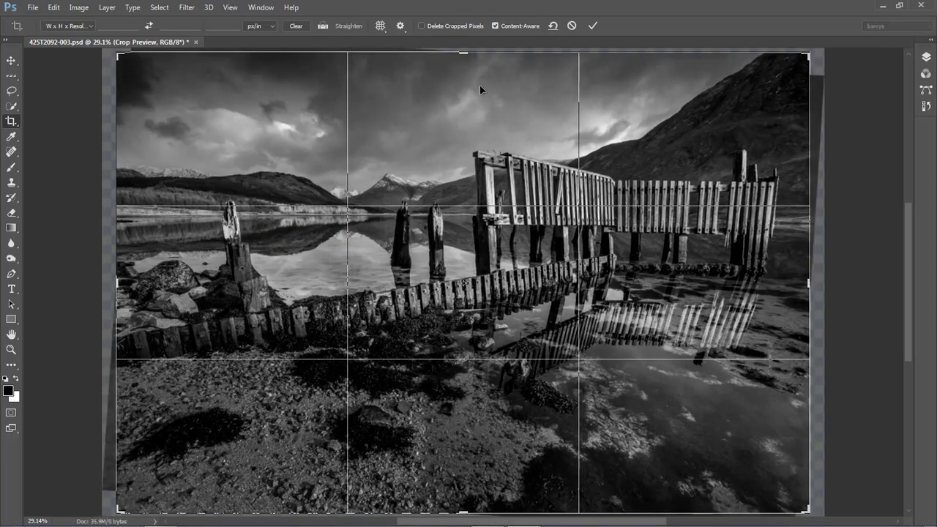
key(ctrl)
click(461, 60)
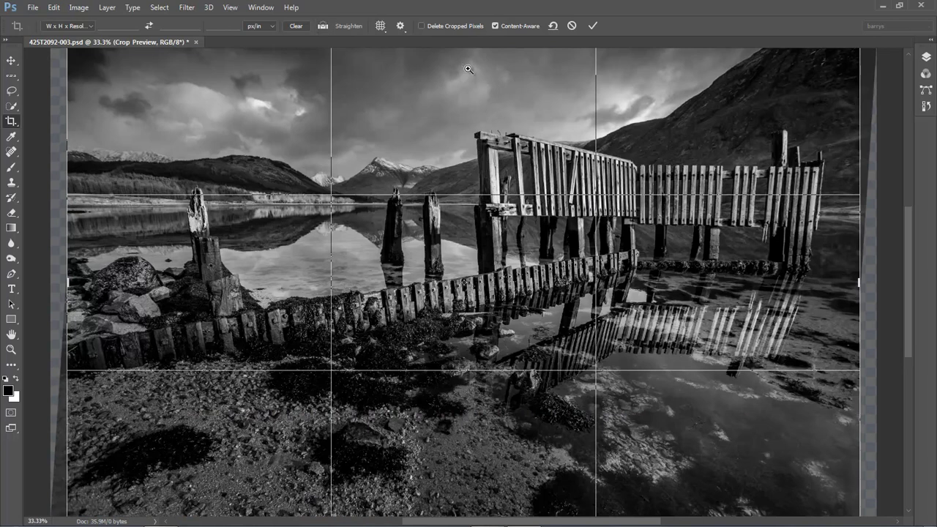
click(465, 65)
drag(912, 239, 911, 163)
drag(461, 196, 461, 195)
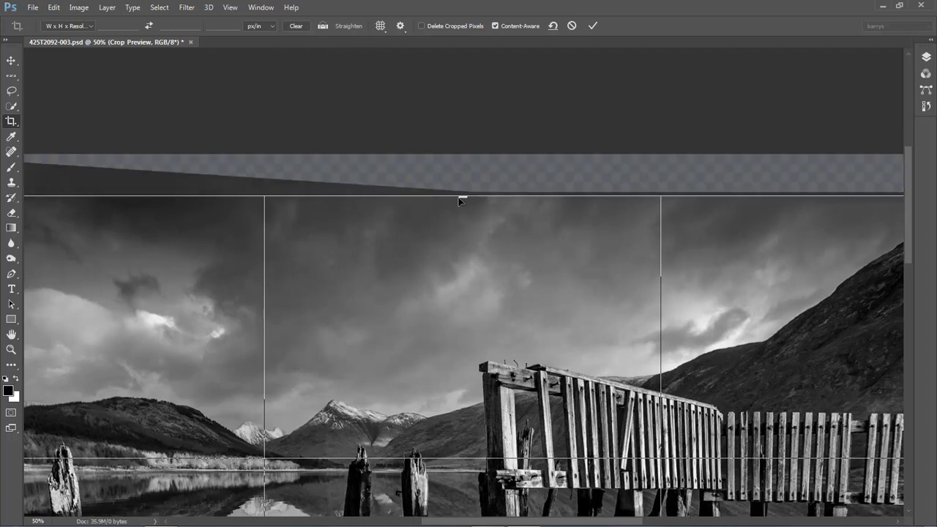
- Move the crop frame's remaining three edges slightly inward, enable Delete Cropped Pixels, and apply the crop
key(ctrl)
key(ctrl+0)
drag(770, 283, 768, 283)
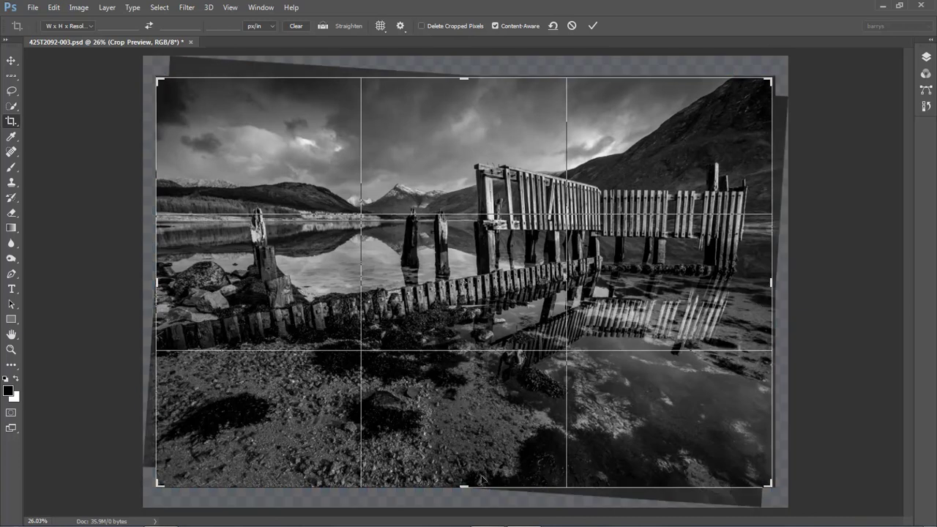
drag(464, 486, 462, 482)
drag(156, 283, 159, 282)
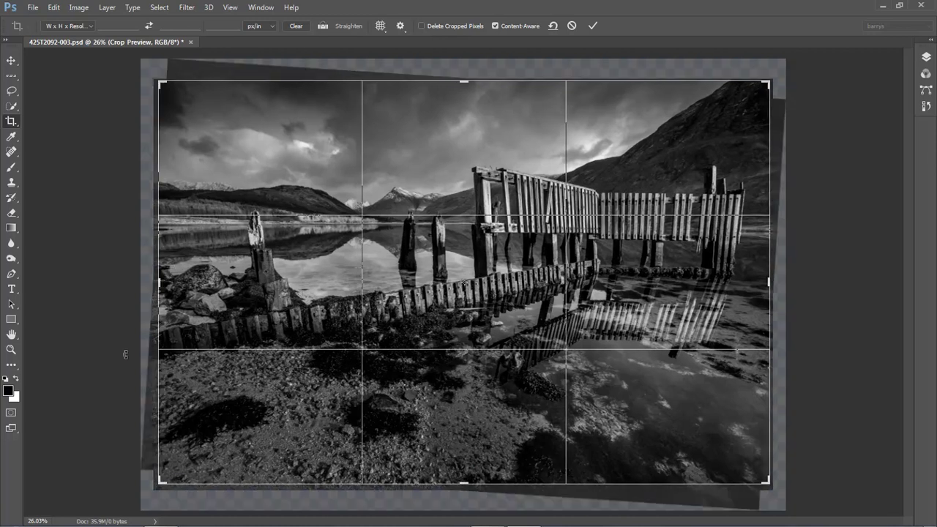
click(421, 26)
click(592, 26)
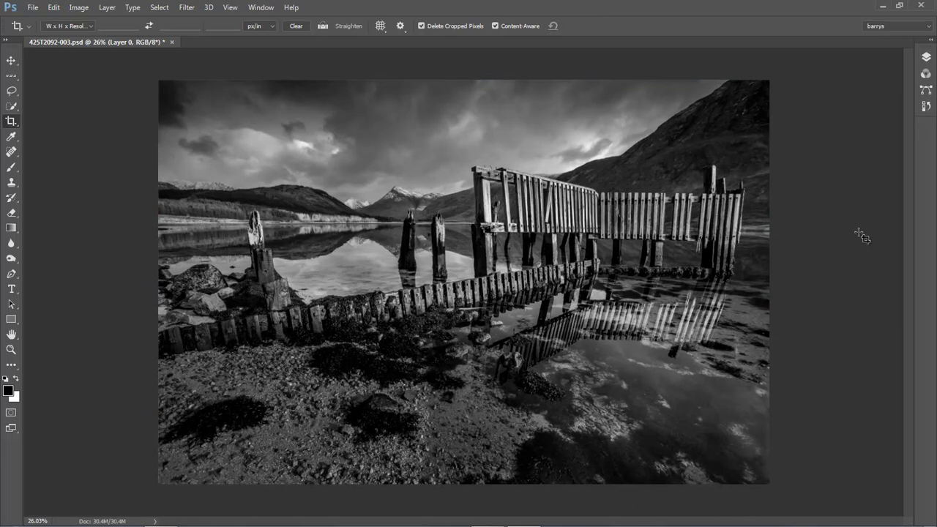
- Heal the dark streak in the sky along the upper edge, beside the mountain slope, with the 35 px Content-Aware Spot Healing Brush
key(ctrl)
key(ctrl+plus)
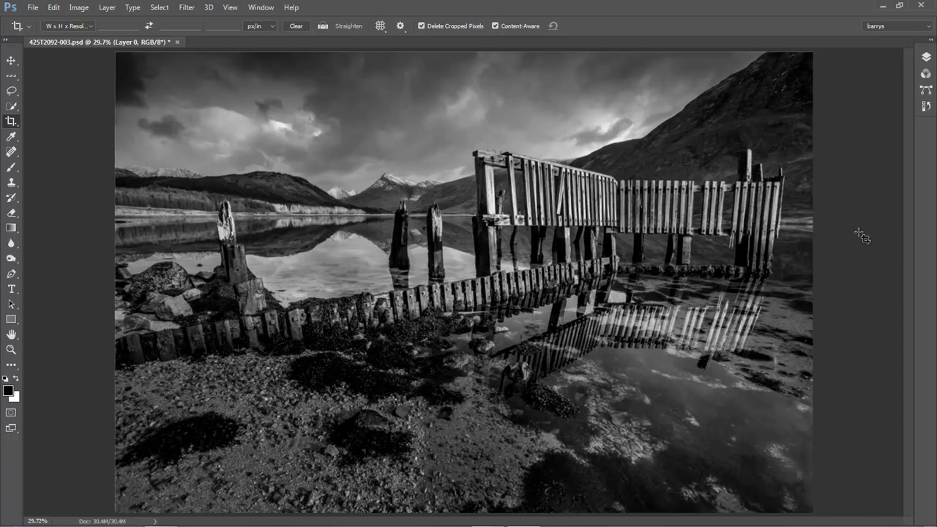
key(ctrl)
drag(626, 52, 788, 130)
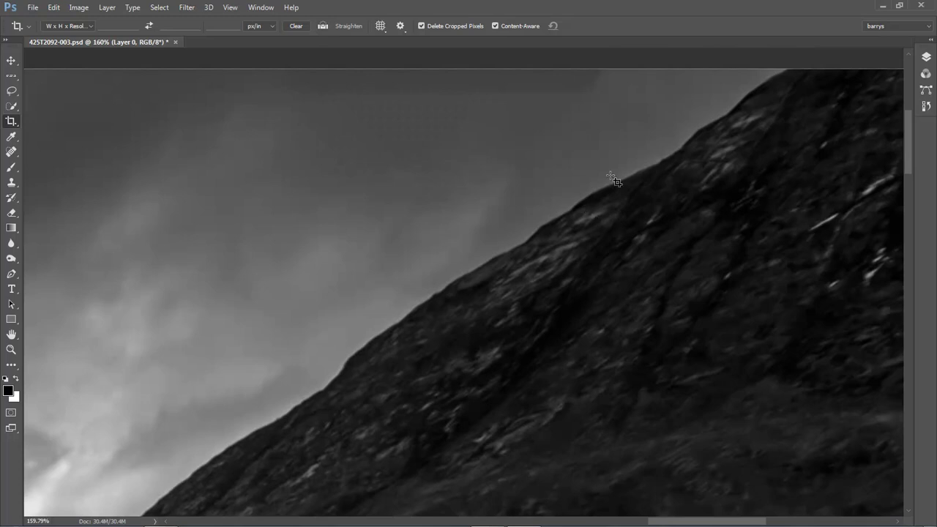
click(9, 152)
click(40, 153)
mouse_move(206, 81)
mouse_down()
mouse_move(592, 77)
mouse_move(278, 76)
mouse_up()
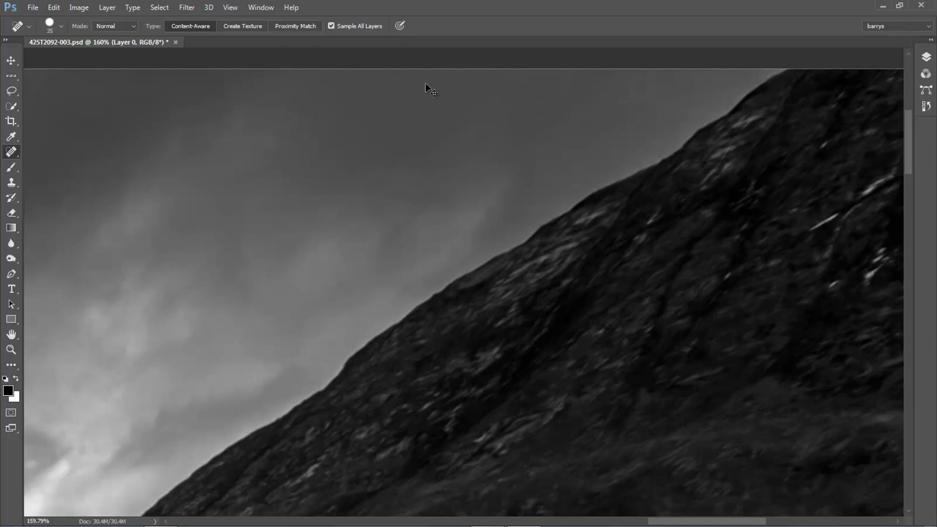
- Set up the Burn tool with the Shadows range, airbrush build-up enabled and 6% exposure
key(ctrl+0)
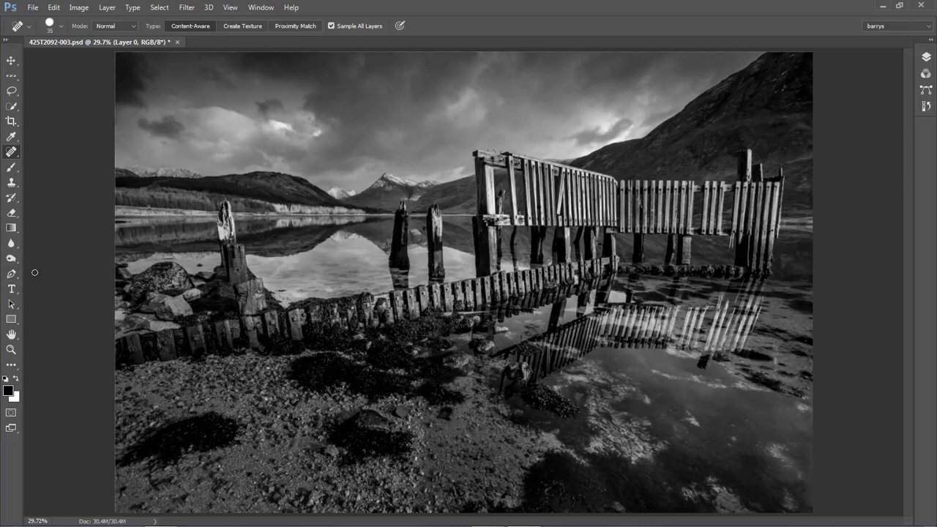
mouse_move(11, 258)
mouse_down()
mouse_move(41, 262)
mouse_move(50, 273)
mouse_up()
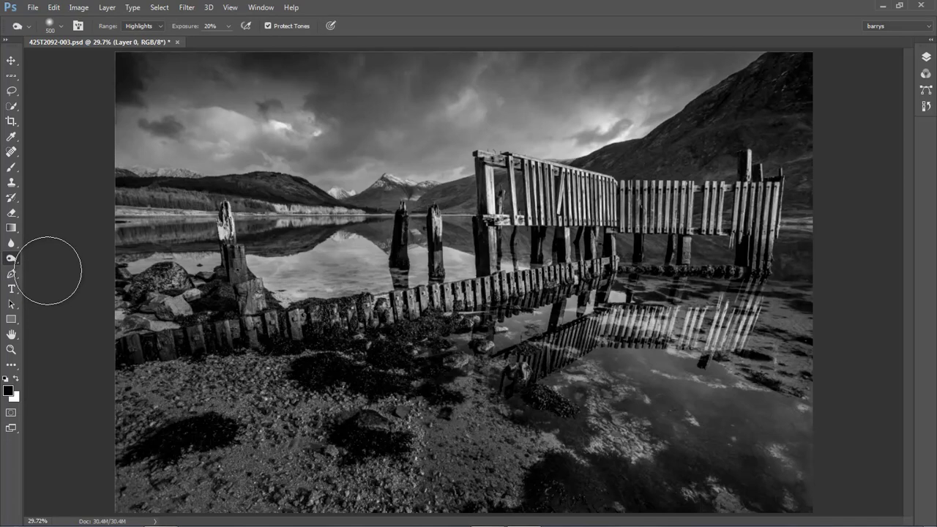
click(159, 26)
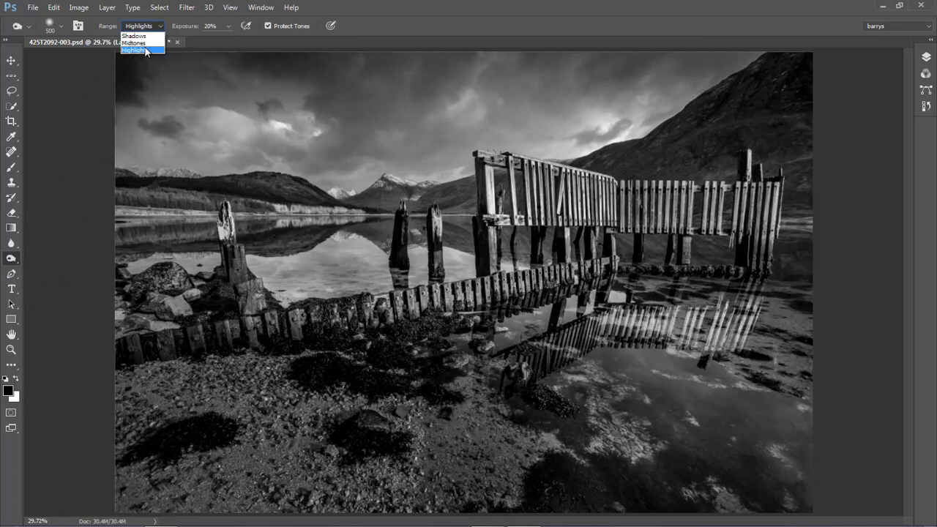
click(139, 36)
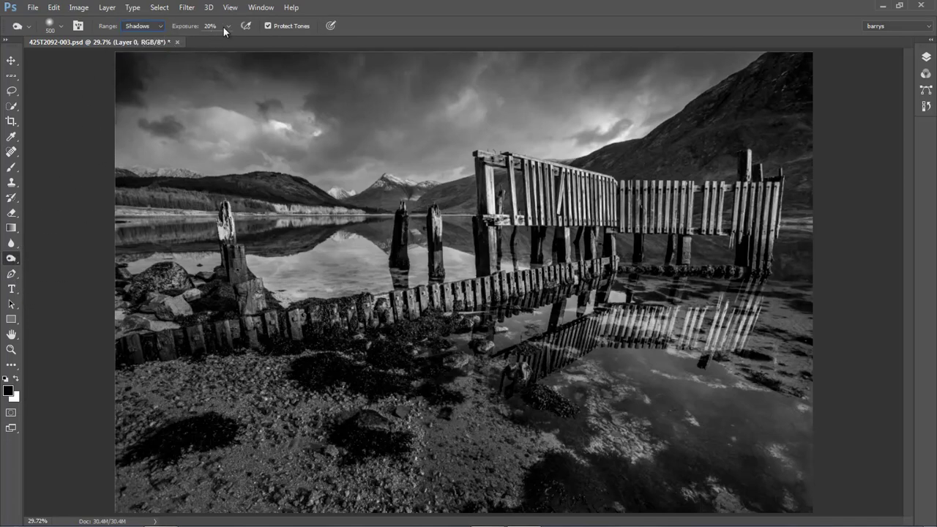
click(246, 26)
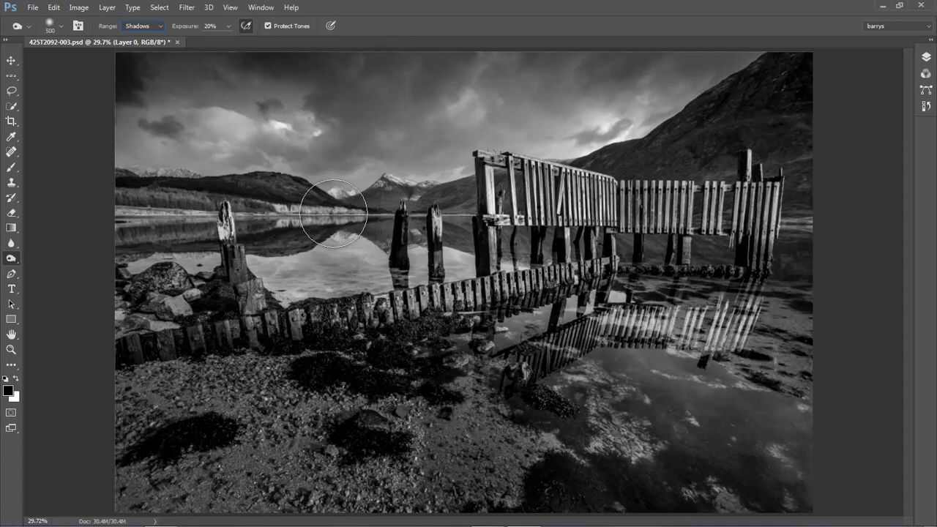
click(229, 28)
drag(226, 39, 219, 43)
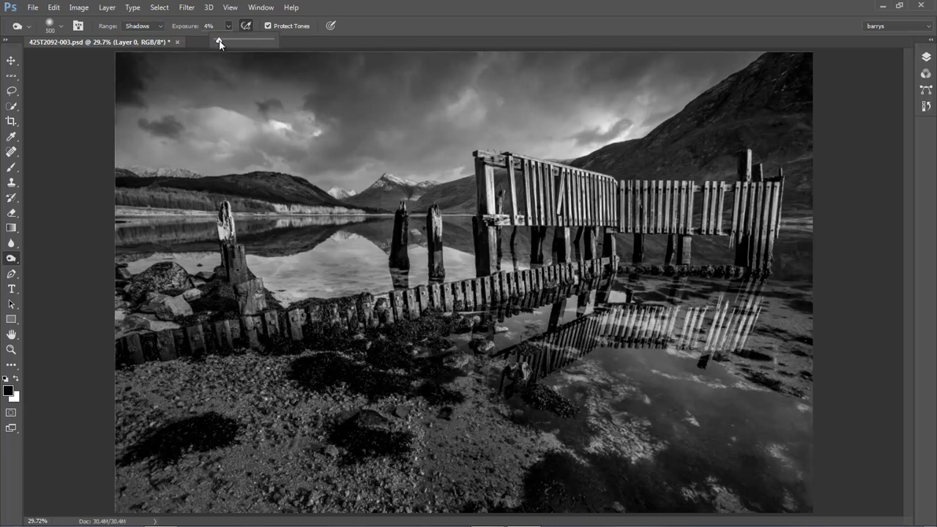
click(364, 21)
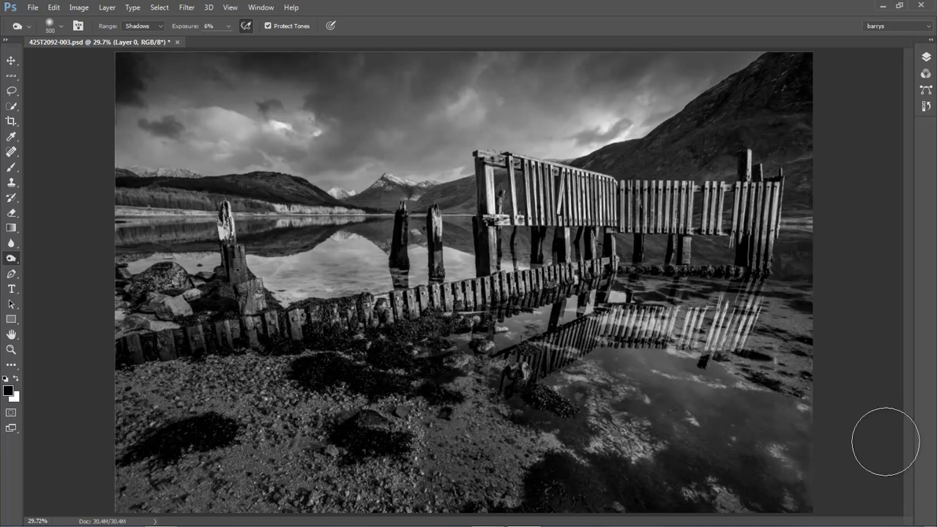
- Lower the Burn tool's exposure to 2% for work on the sky, and raise it again to 6%
click(228, 26)
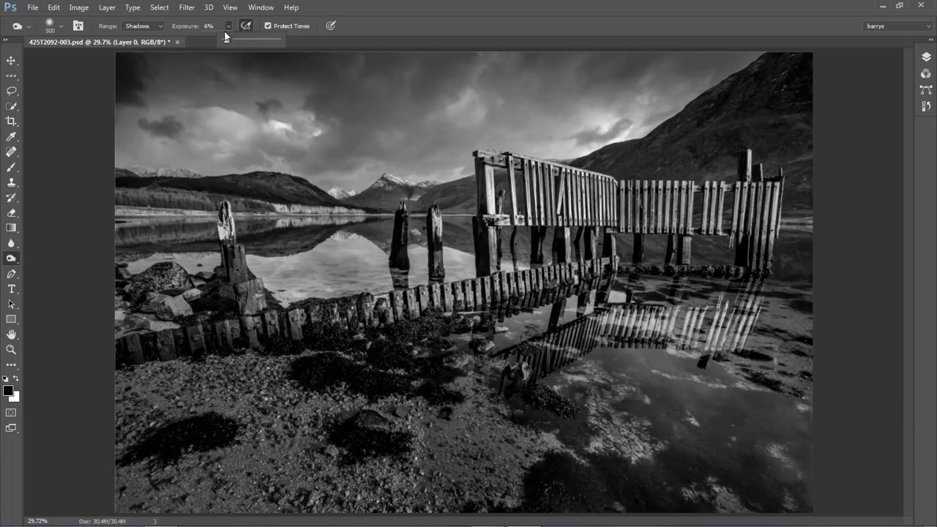
drag(225, 46, 227, 46)
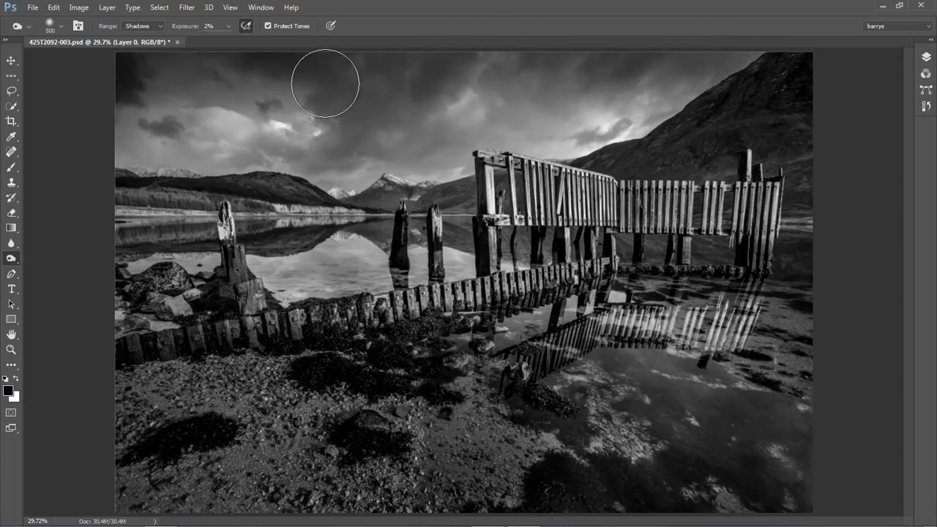
click(228, 25)
drag(222, 40, 228, 40)
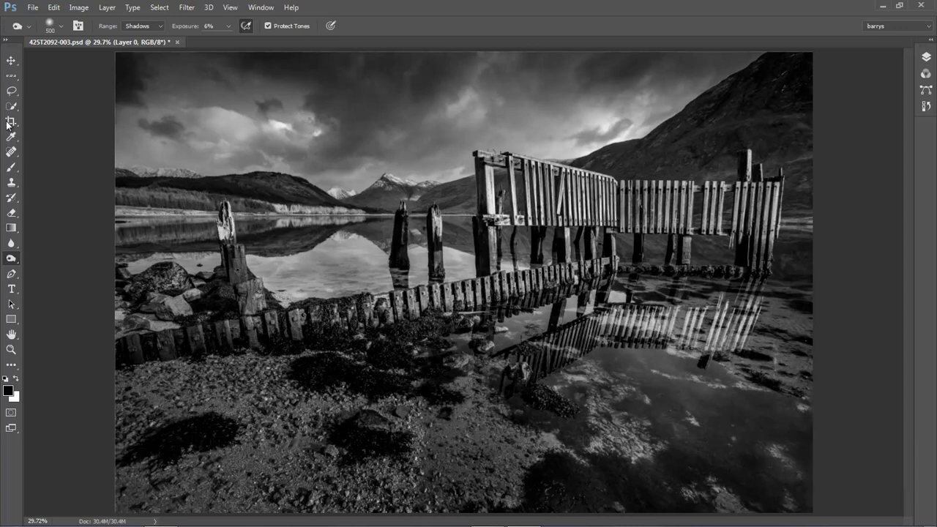
- Outline the central part of the image with a freehand Lasso selection and invert it to select the outer border area
mouse_move(12, 92)
mouse_down()
mouse_move(29, 99)
mouse_move(47, 91)
mouse_up()
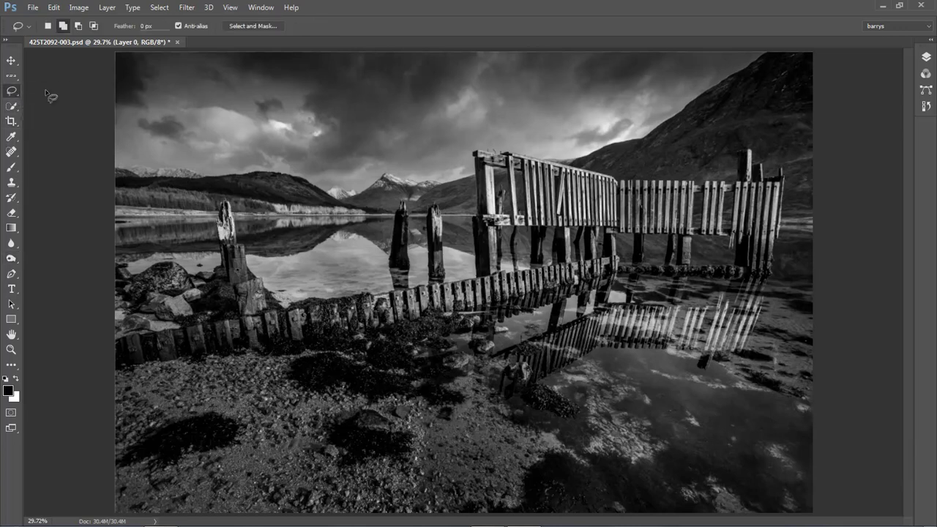
mouse_move(208, 222)
mouse_down()
mouse_move(466, 101)
mouse_move(712, 91)
mouse_move(753, 137)
mouse_move(744, 257)
mouse_move(714, 389)
mouse_move(719, 436)
mouse_move(459, 470)
mouse_move(232, 472)
mouse_move(187, 430)
mouse_move(183, 129)
mouse_move(198, 106)
mouse_move(293, 101)
mouse_move(342, 120)
mouse_move(321, 105)
mouse_move(768, 134)
mouse_move(748, 425)
mouse_move(715, 464)
mouse_move(209, 468)
mouse_move(417, 464)
mouse_move(293, 425)
mouse_up()
mouse_move(425, 109)
mouse_down()
mouse_move(304, 103)
mouse_move(349, 137)
mouse_move(428, 114)
mouse_up()
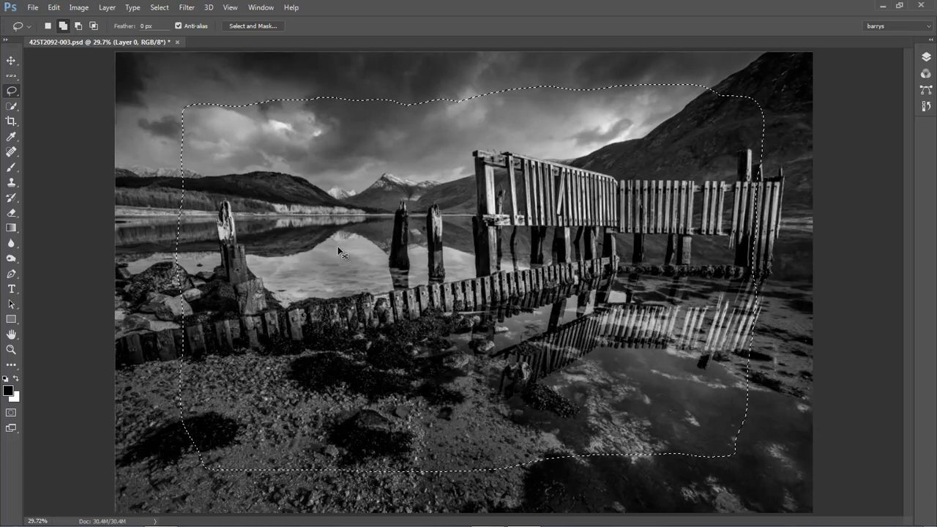
key(ctrl+shift+i)
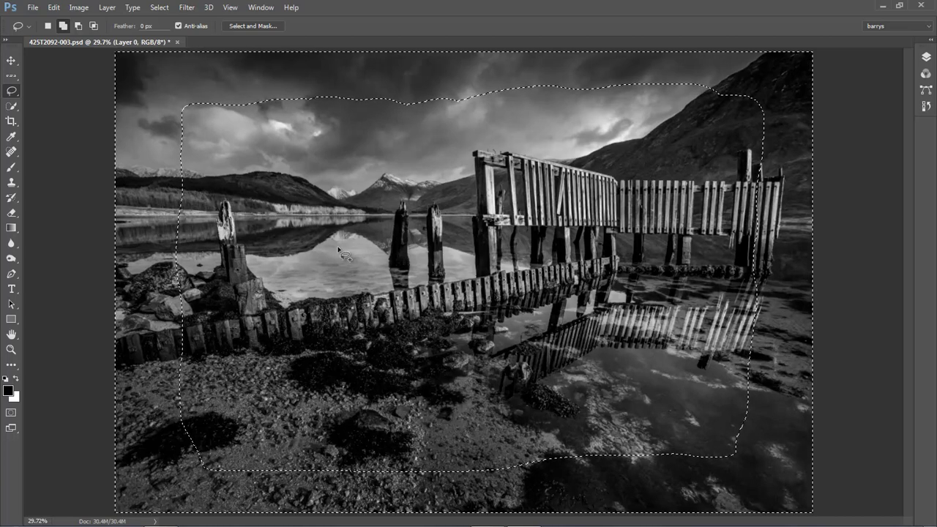
- Feather the border selection by 280 px in Select and Mask, and output it as a selection
click(256, 26)
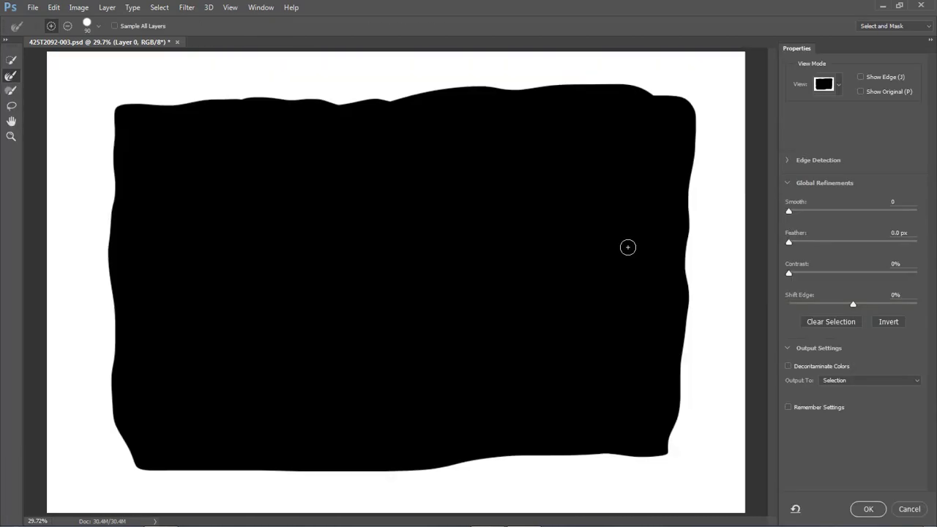
click(903, 234)
text(280)
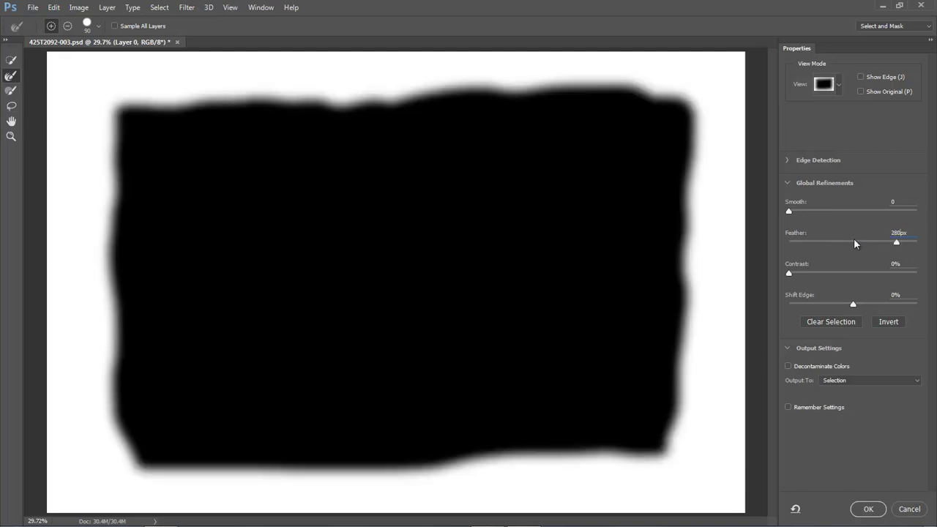
click(857, 508)
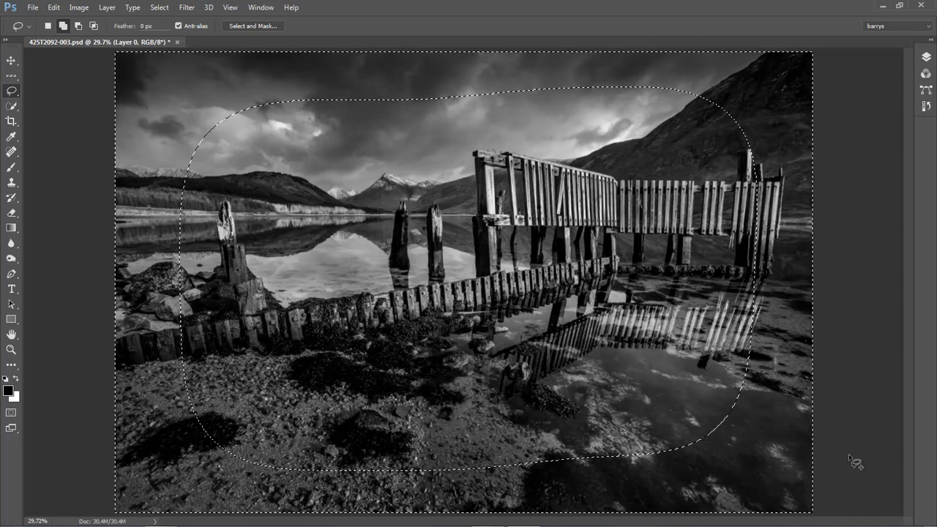
- Hide the selection outline and darken the selected border area with Levels, setting the midtone input to 0.87
key(ctrl+d)
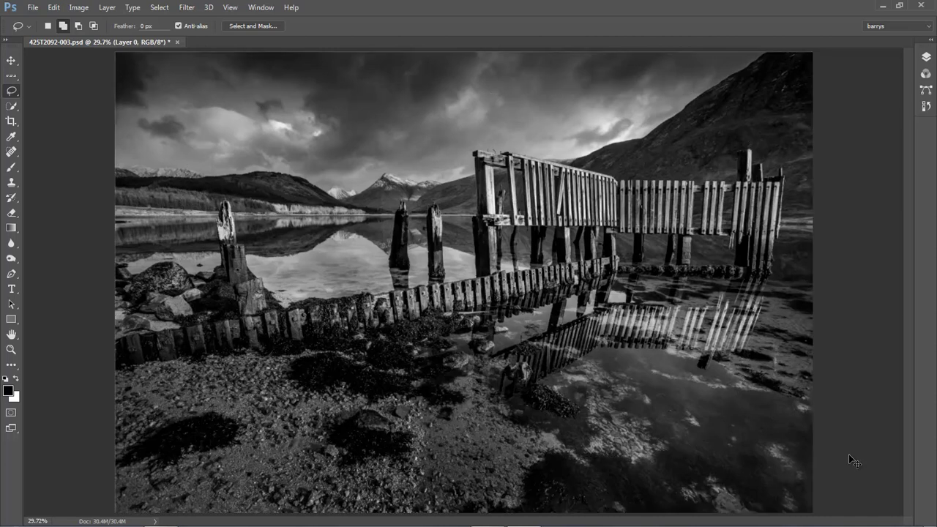
key(ctrl+l)
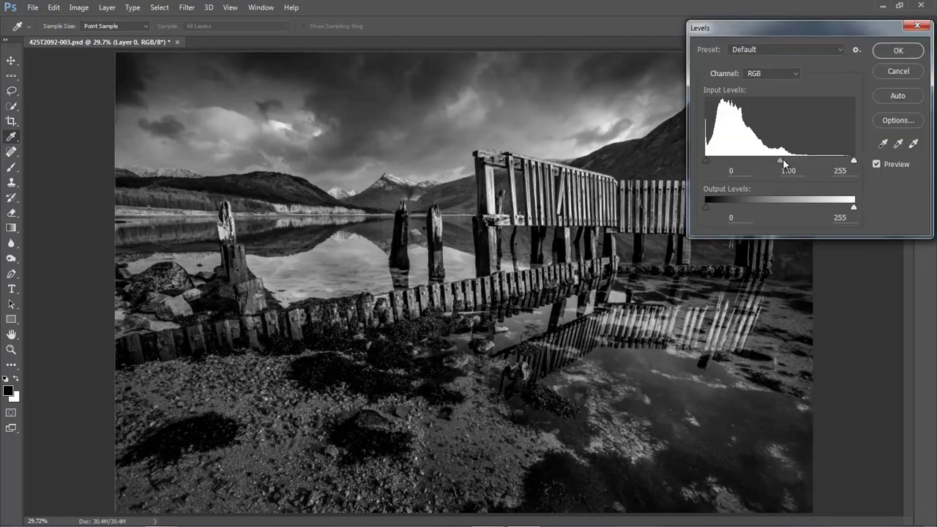
drag(780, 158, 786, 162)
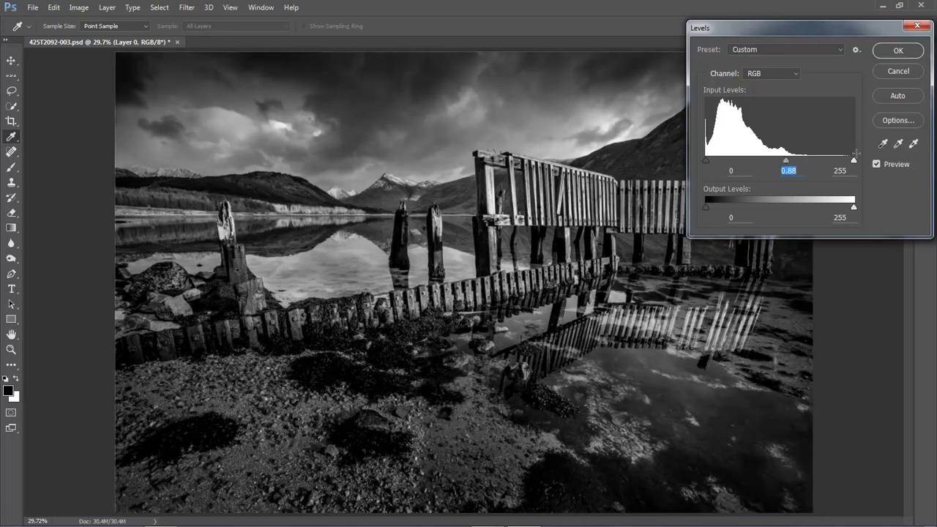
click(876, 164)
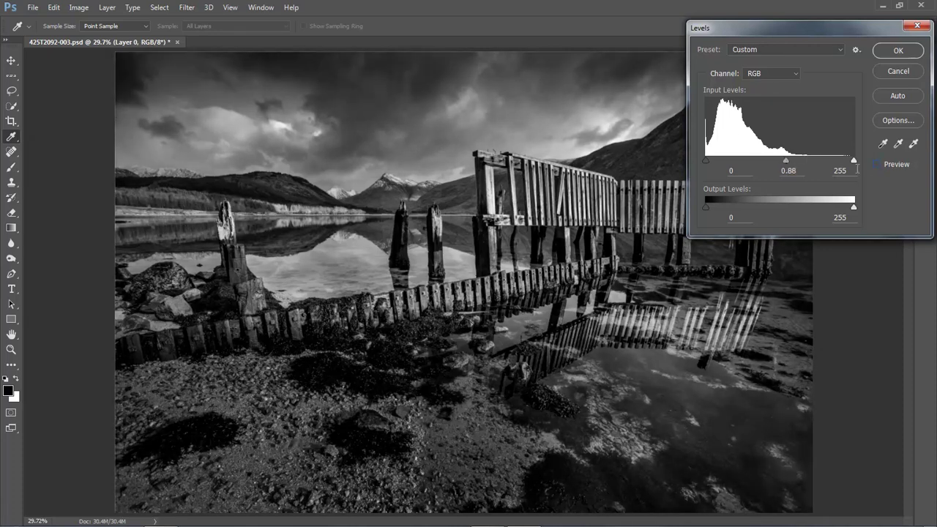
click(876, 164)
drag(786, 164, 787, 167)
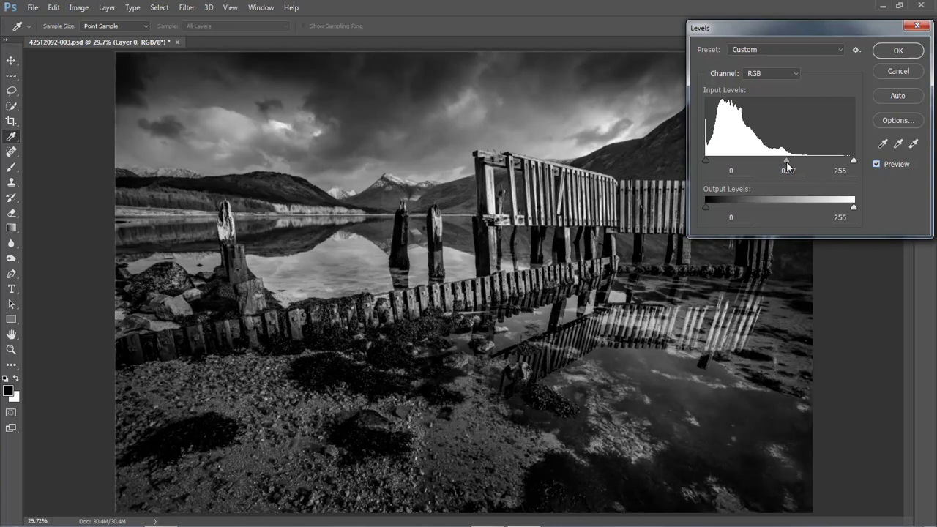
click(898, 50)
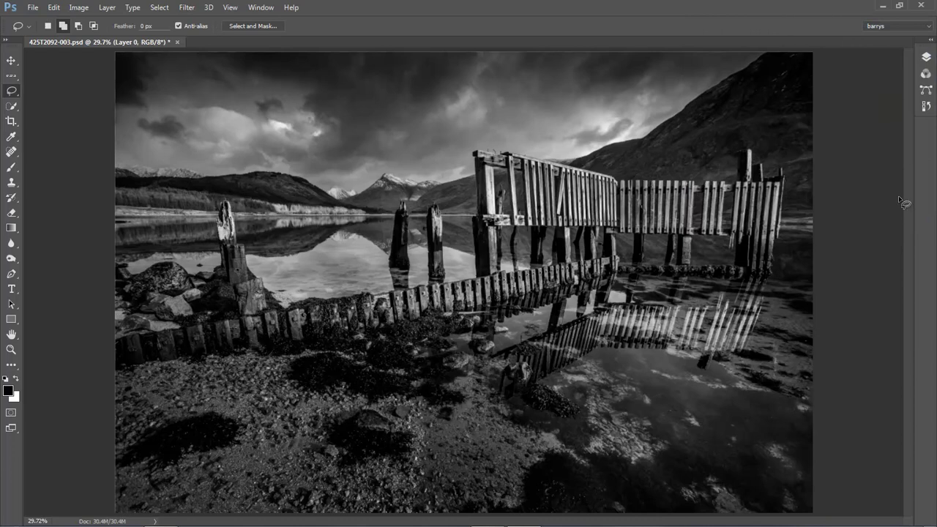
- Turn snapping back on
click(186, 8)
mouse_move(230, 12)
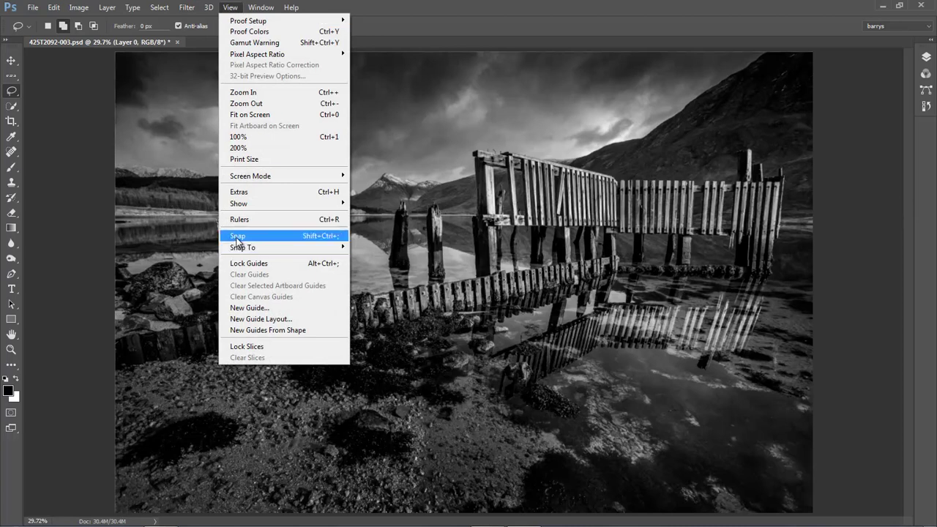
click(240, 237)
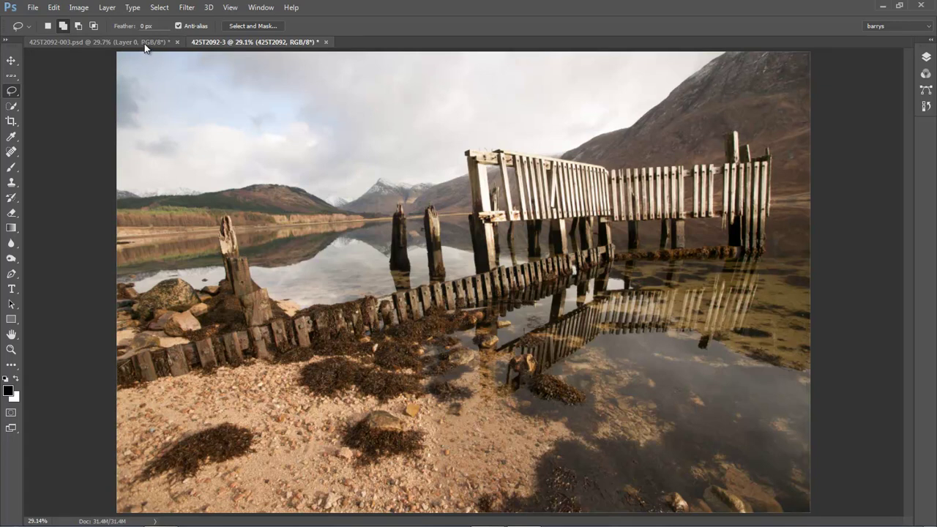
- Compare the black and white image with the colour original 425T2092-3, and close the original
click(125, 44)
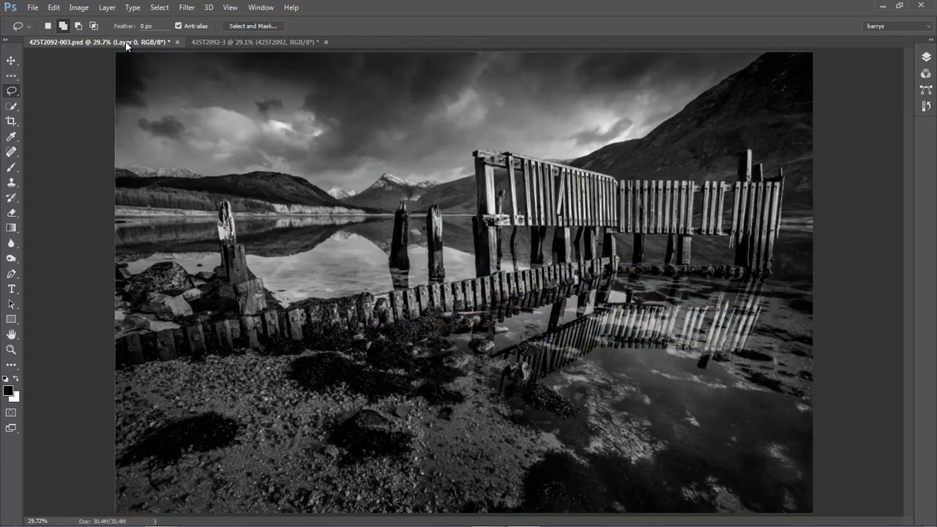
click(226, 41)
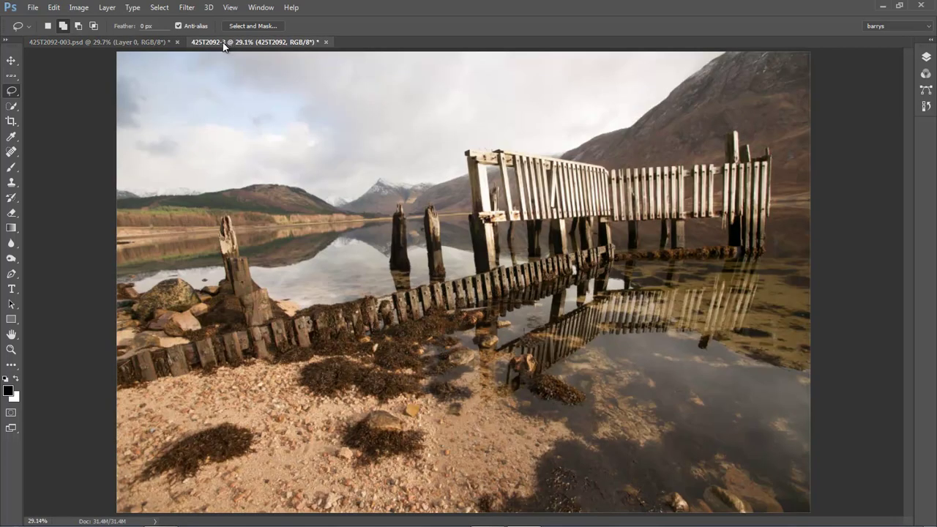
click(119, 46)
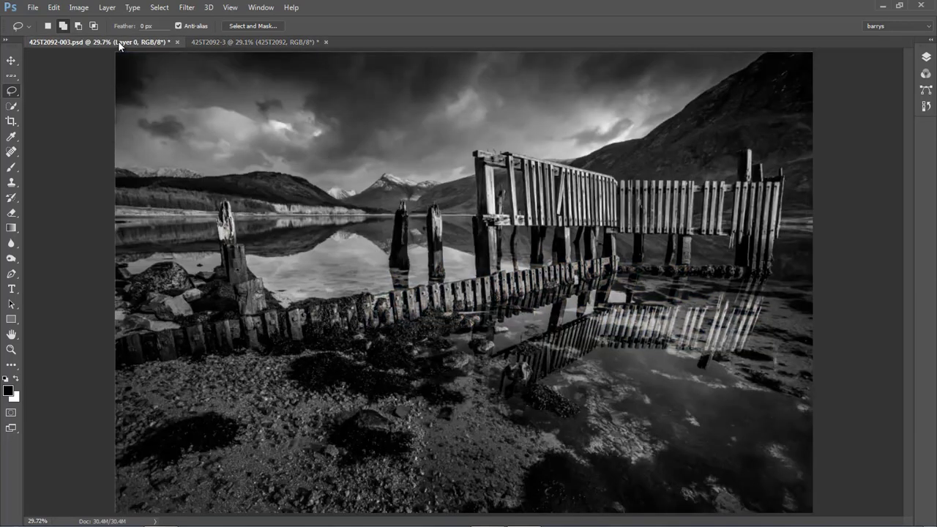
click(327, 42)
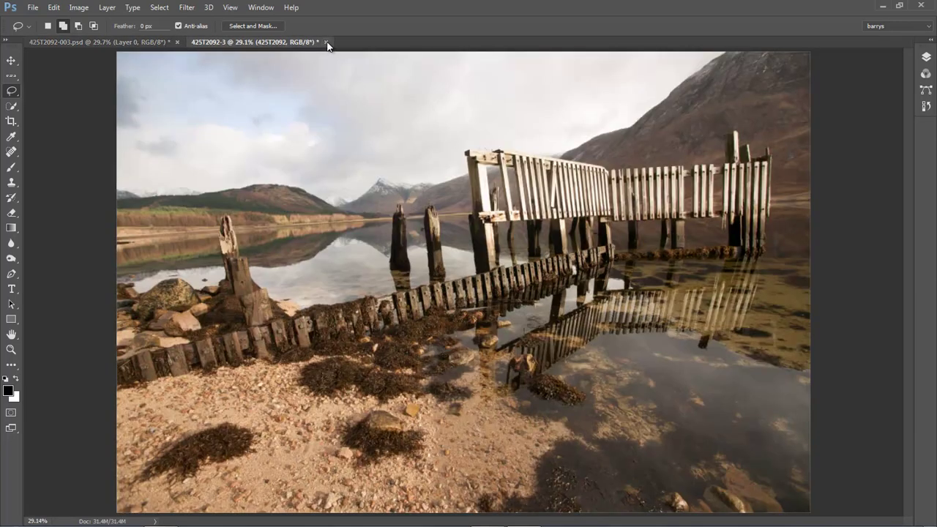
click(489, 208)
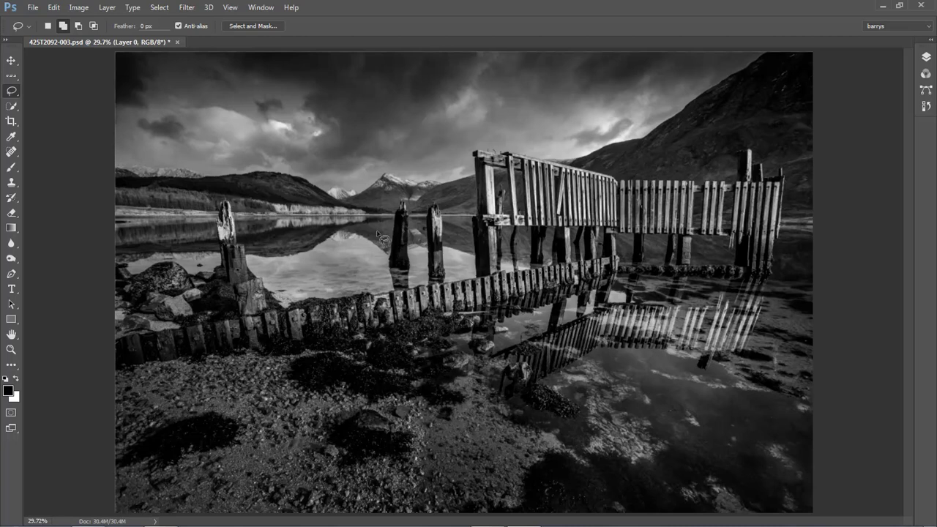
- Open the black and white image in the Silver Efex Pro 2 filter of the Nik Collection
click(186, 9)
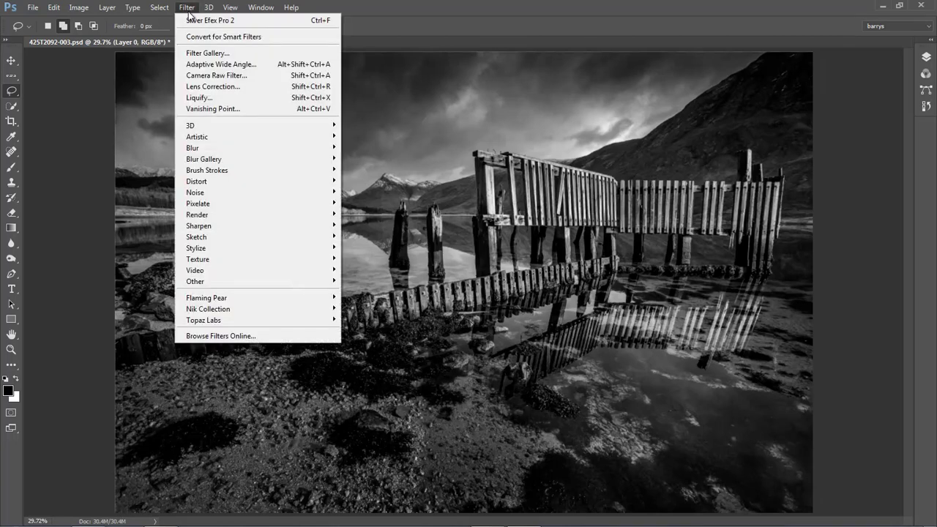
mouse_move(249, 310)
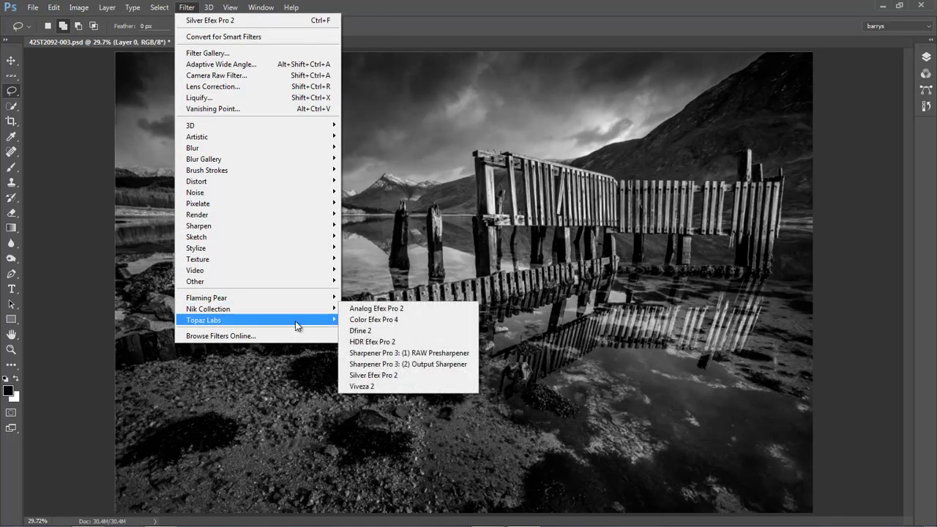
click(373, 375)
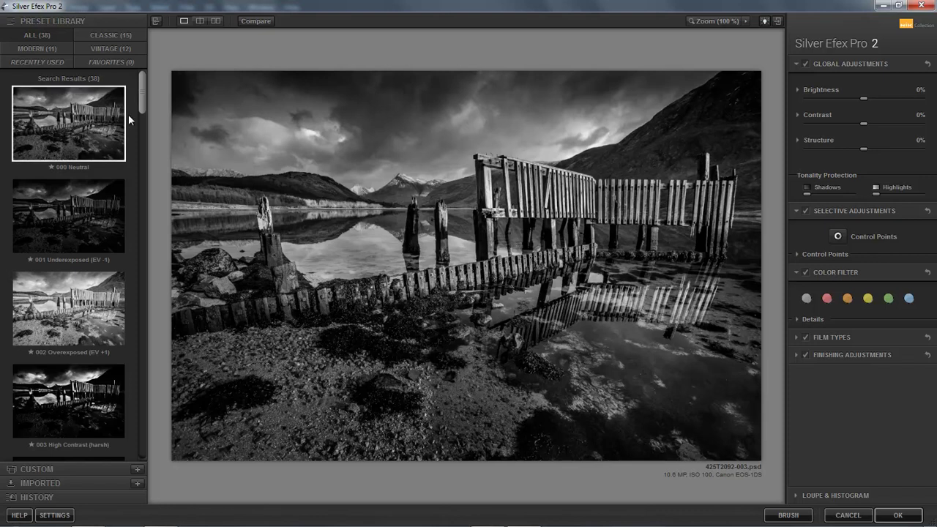
- Try the presets one after another, from 000 Neutral through 005 High Structure (harsh)
click(78, 111)
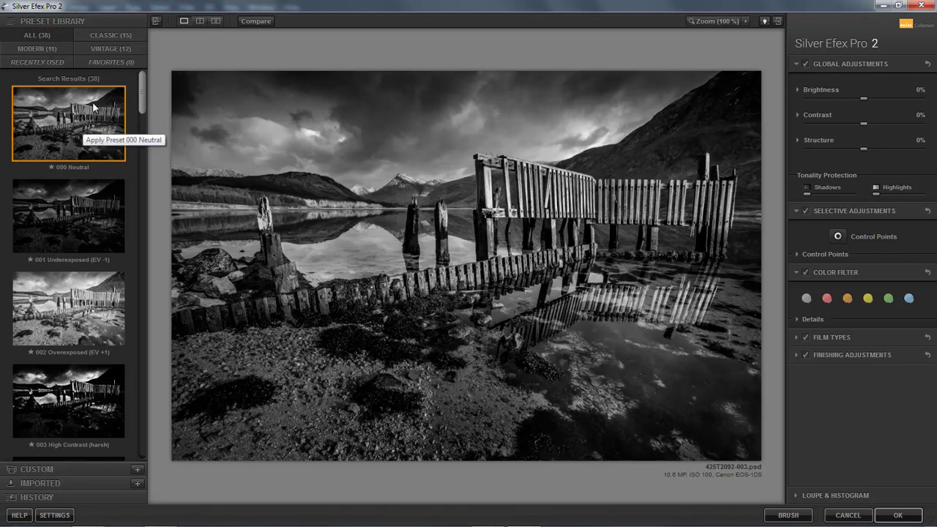
key(Down)
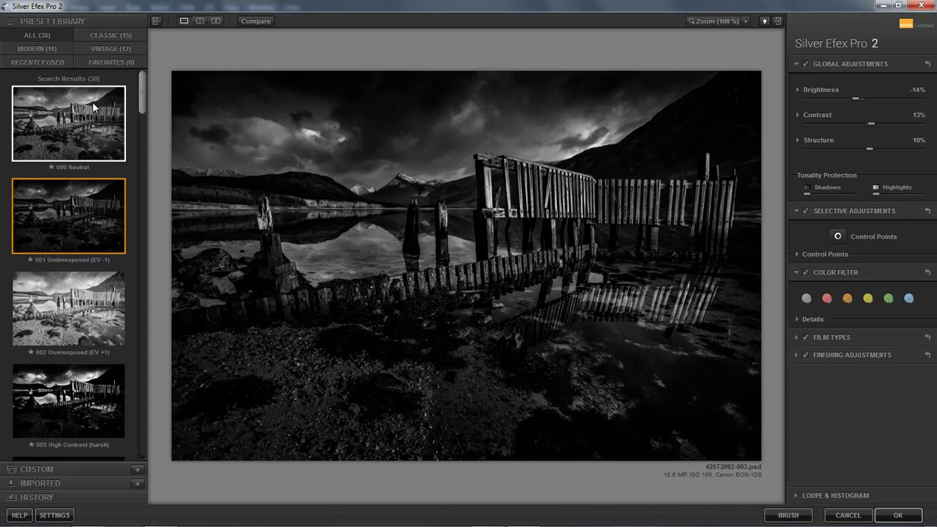
key(Down)
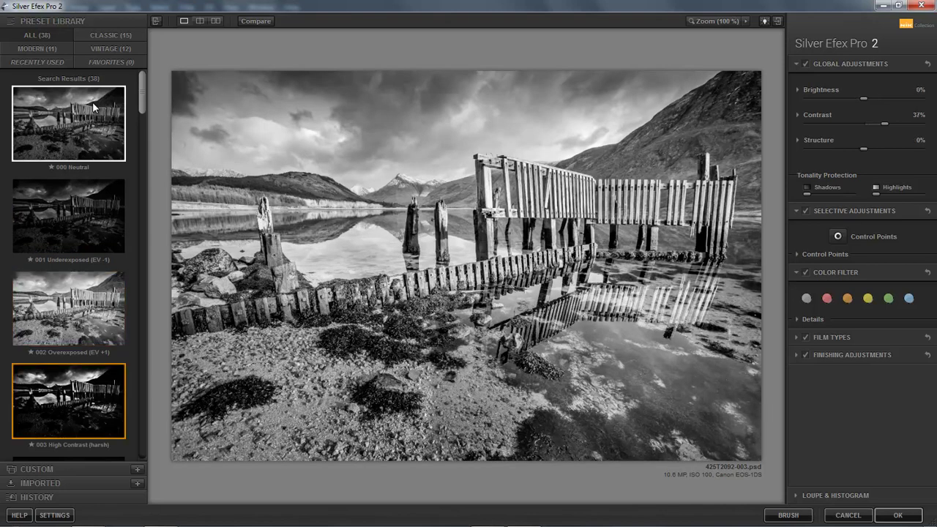
key(Down)
key(Down)
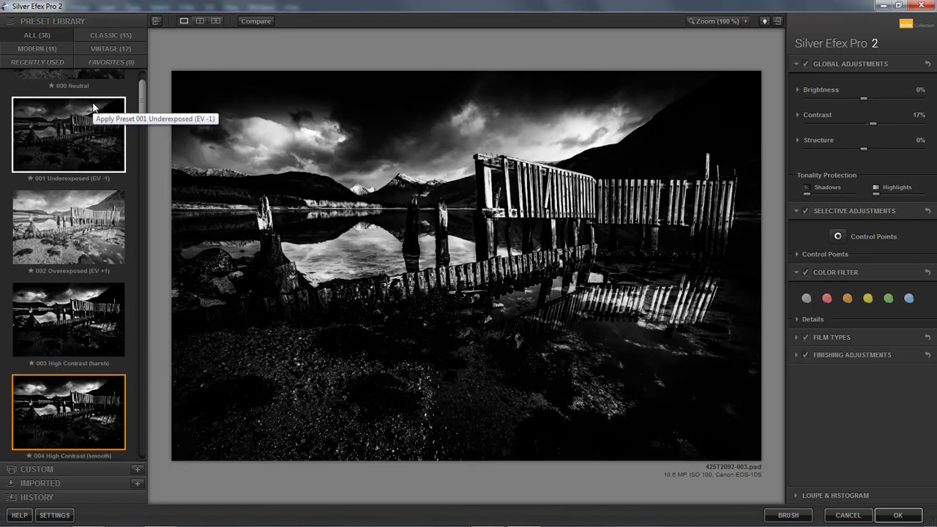
key(Down)
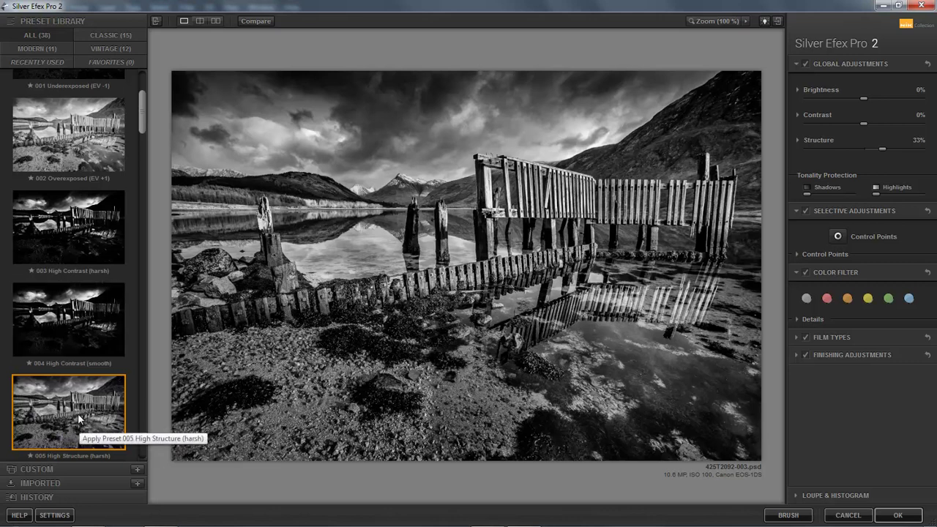
- Compare the 005 High Structure (harsh) version with the unfiltered image several times
click(256, 21)
click(256, 22)
click(259, 20)
click(259, 22)
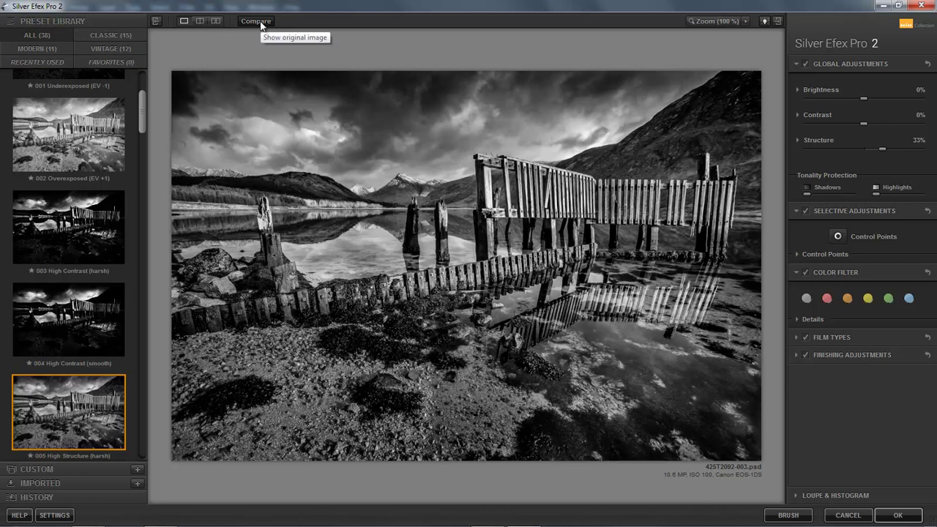
click(257, 22)
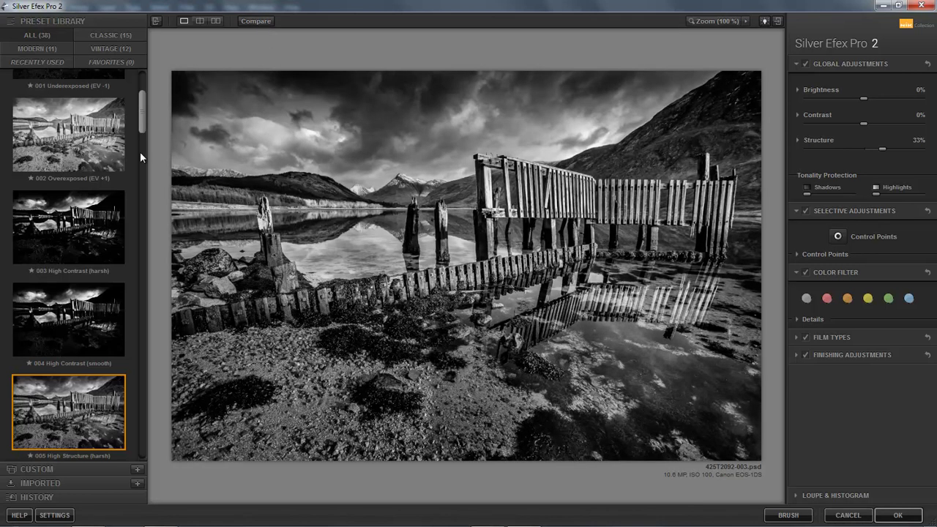
- Choose the preset 006 High Structure (smooth), compare it with the unfiltered image, and apply the filter
drag(142, 116, 139, 129)
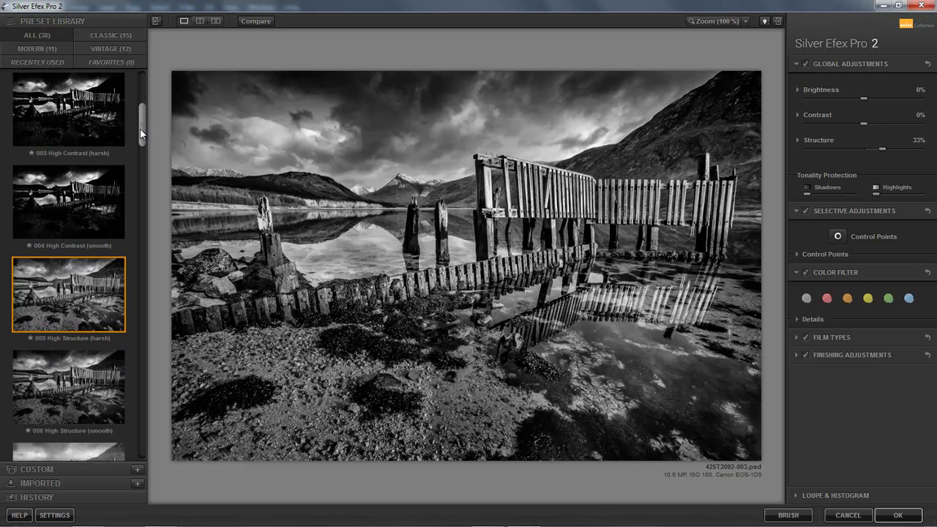
click(73, 385)
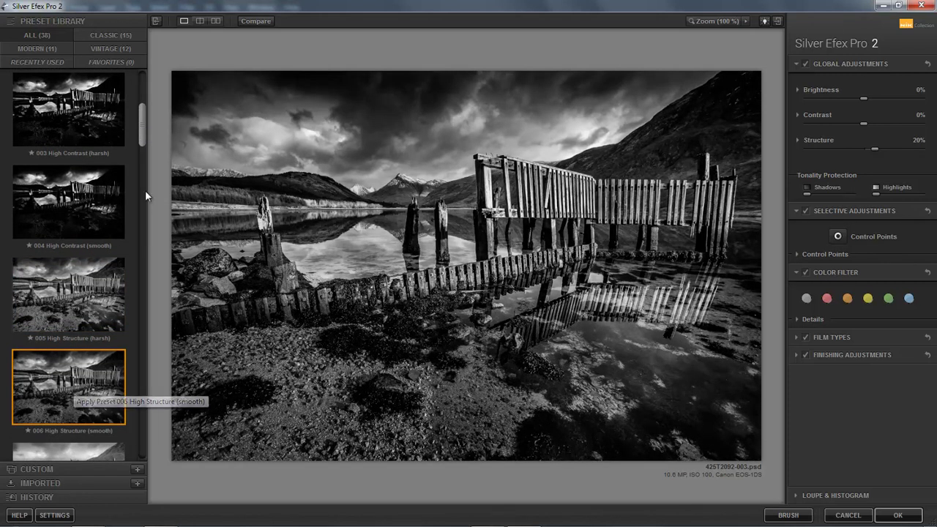
click(258, 21)
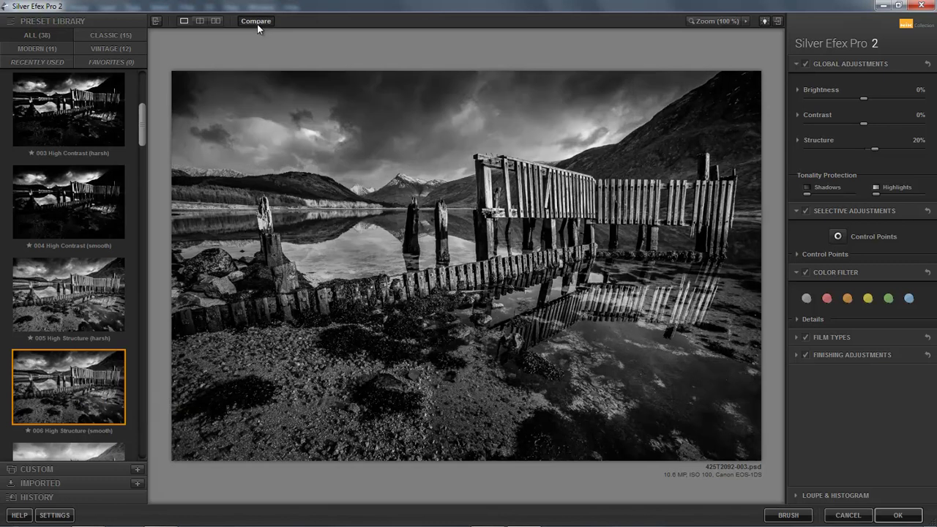
click(256, 25)
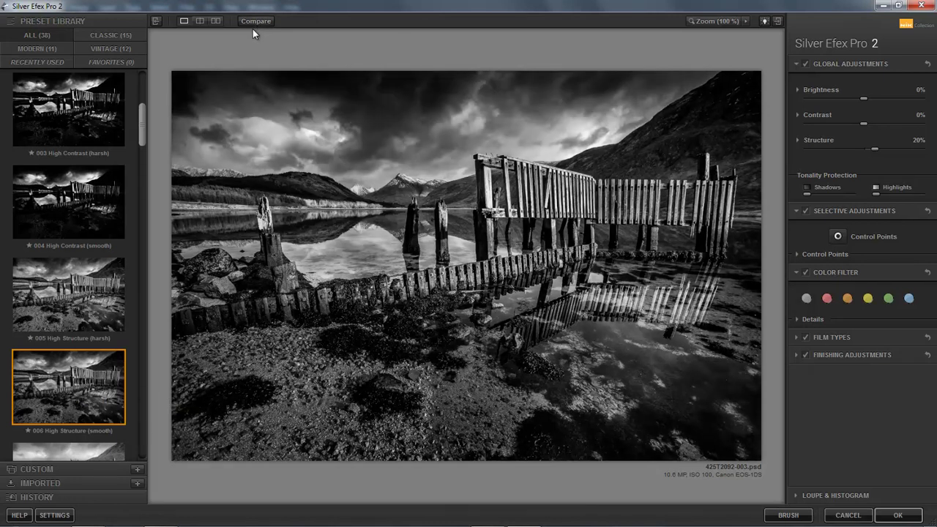
click(255, 22)
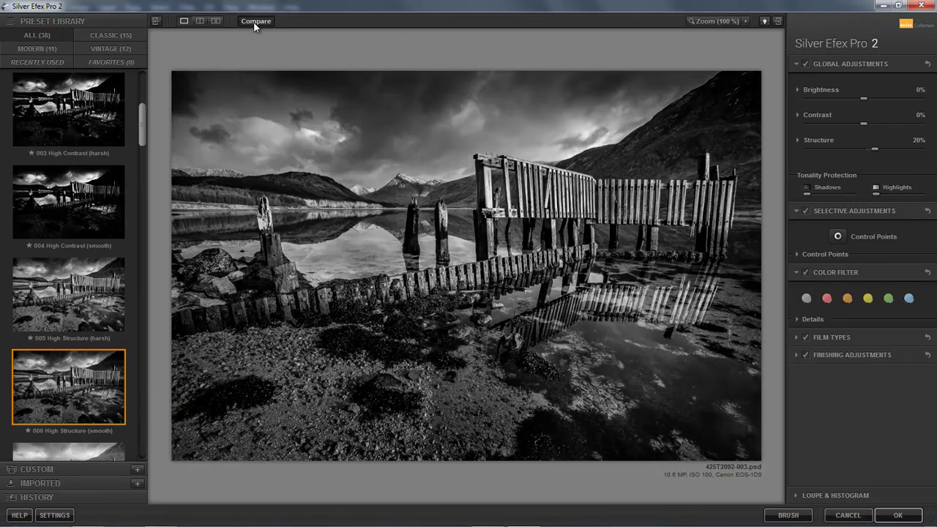
click(254, 22)
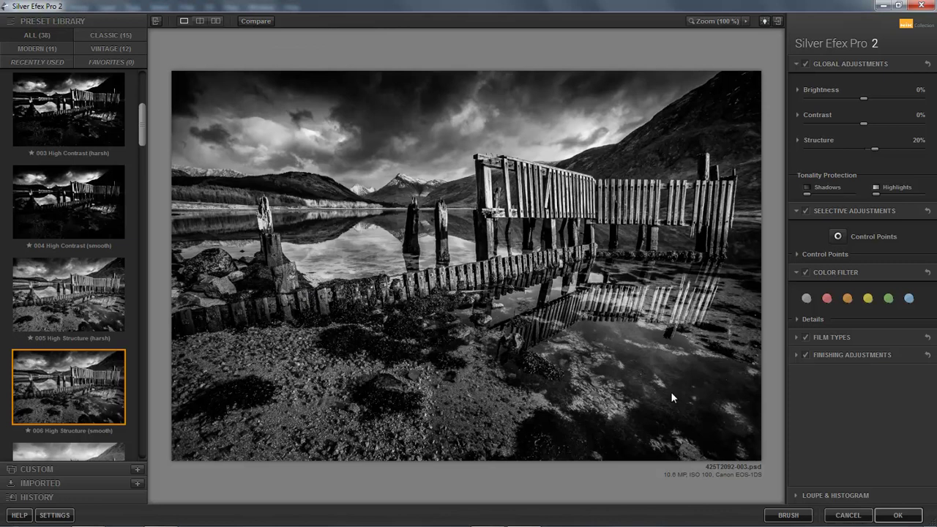
click(895, 515)
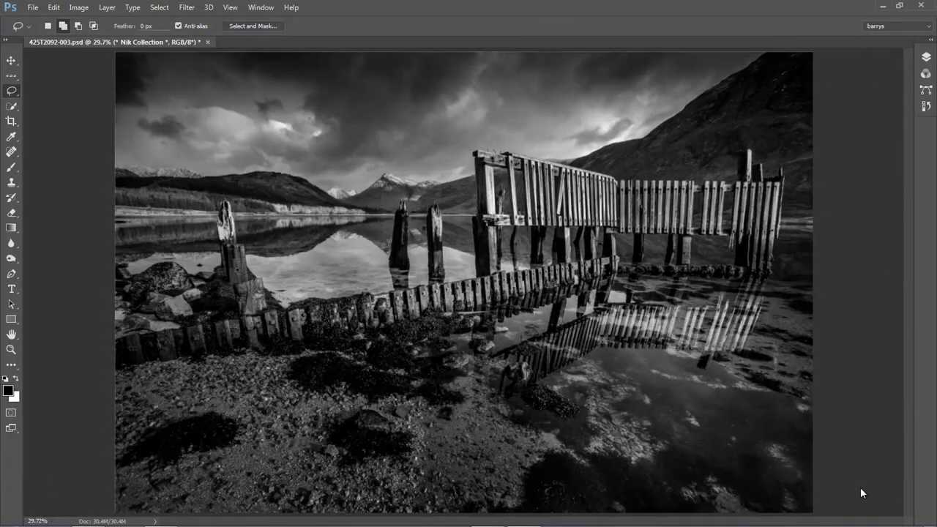